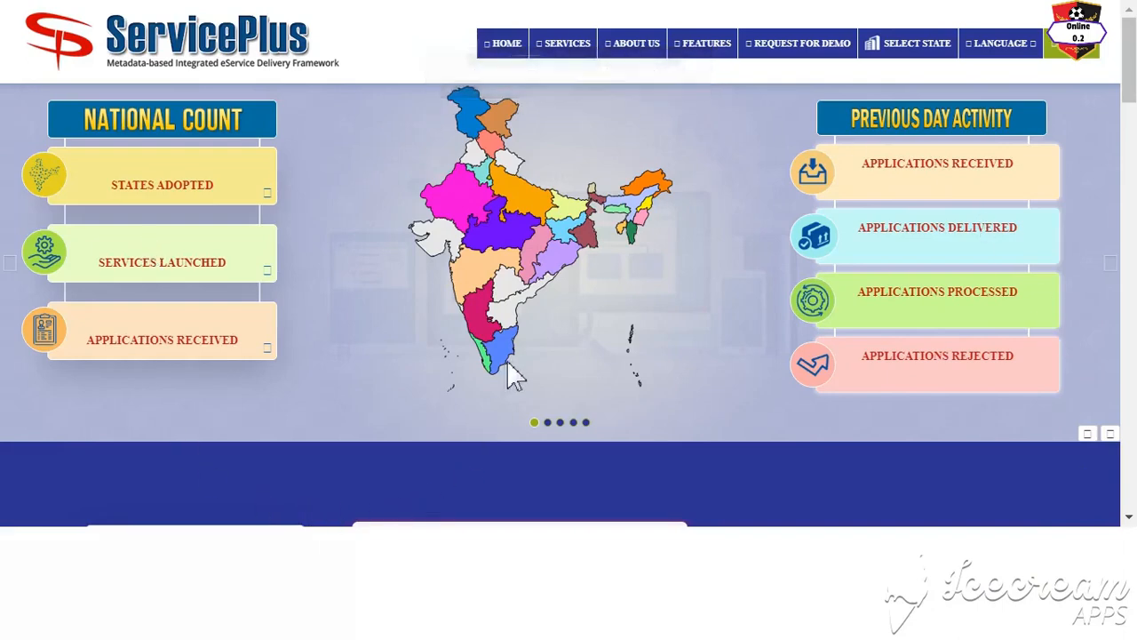
Step: Scroll the ServicePlus home page and open the LOG IN dialog from the top-right Login button
scroll(520, 372, down, 8)
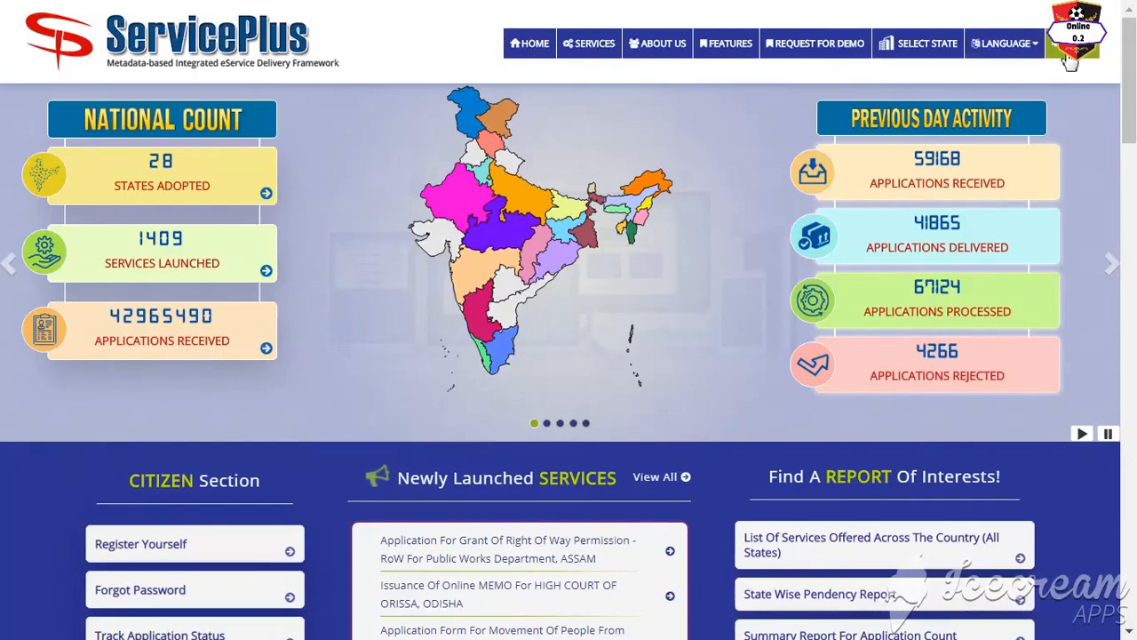
click(1068, 53)
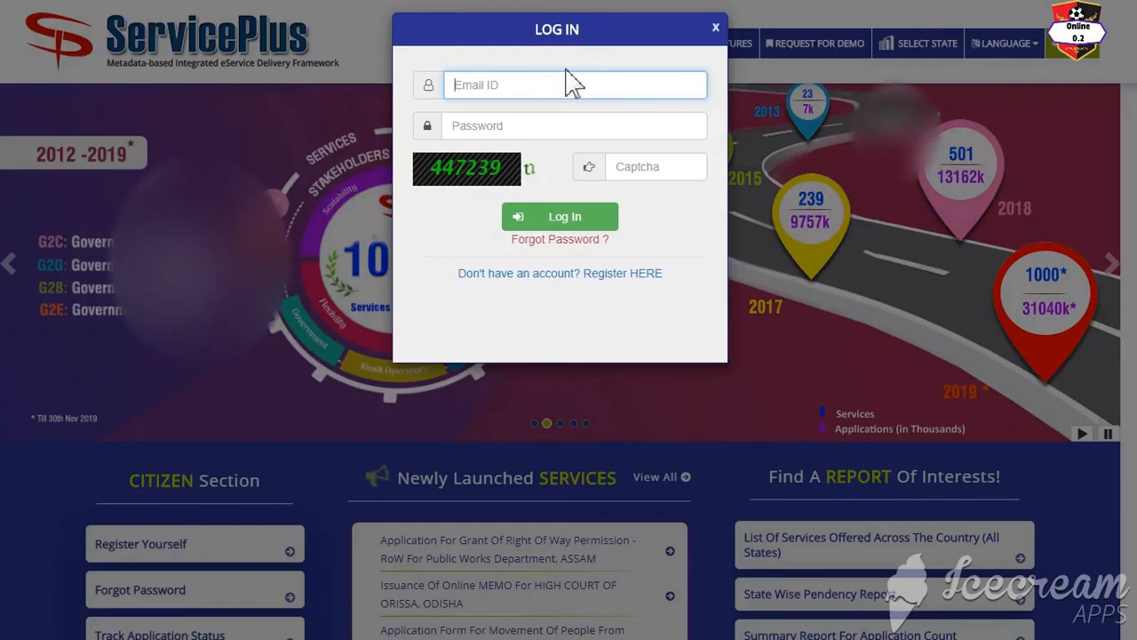
Step: Dismiss the e-mail autofill suggestions and follow 'Register HERE' from the LOG IN dialog
click(556, 124)
click(565, 87)
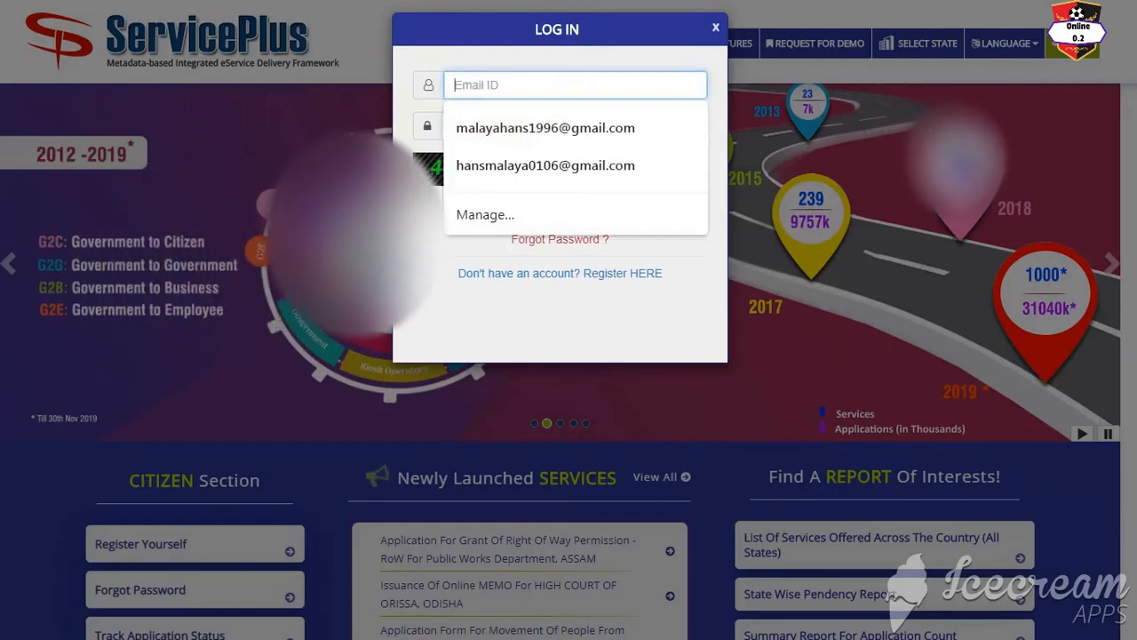
key(Escape)
key(Escape)
click(1062, 48)
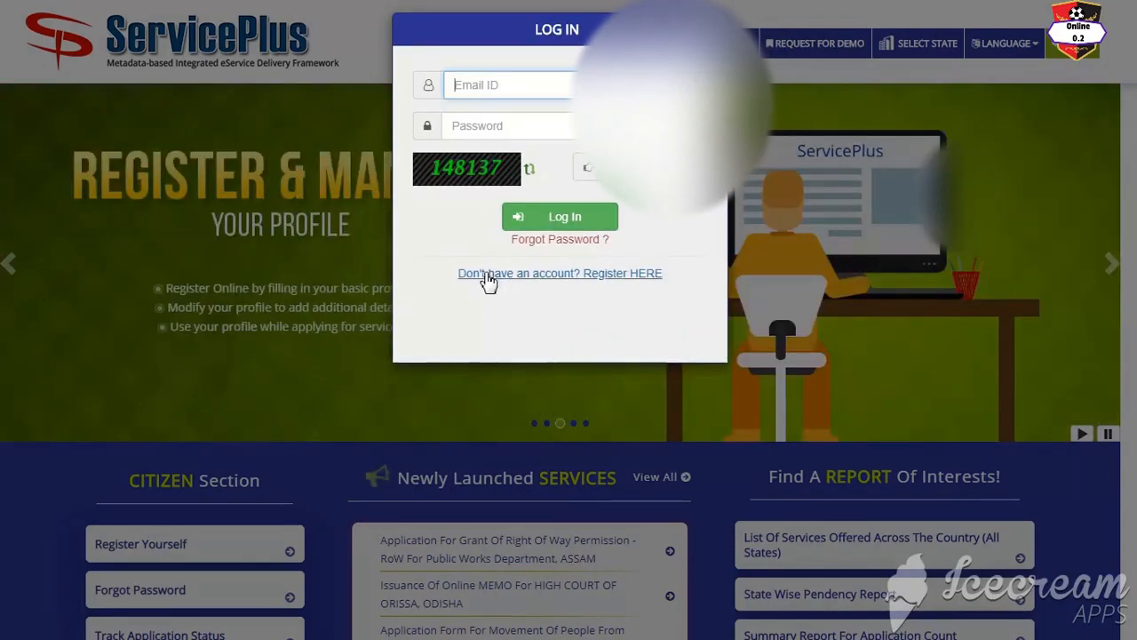
click(640, 279)
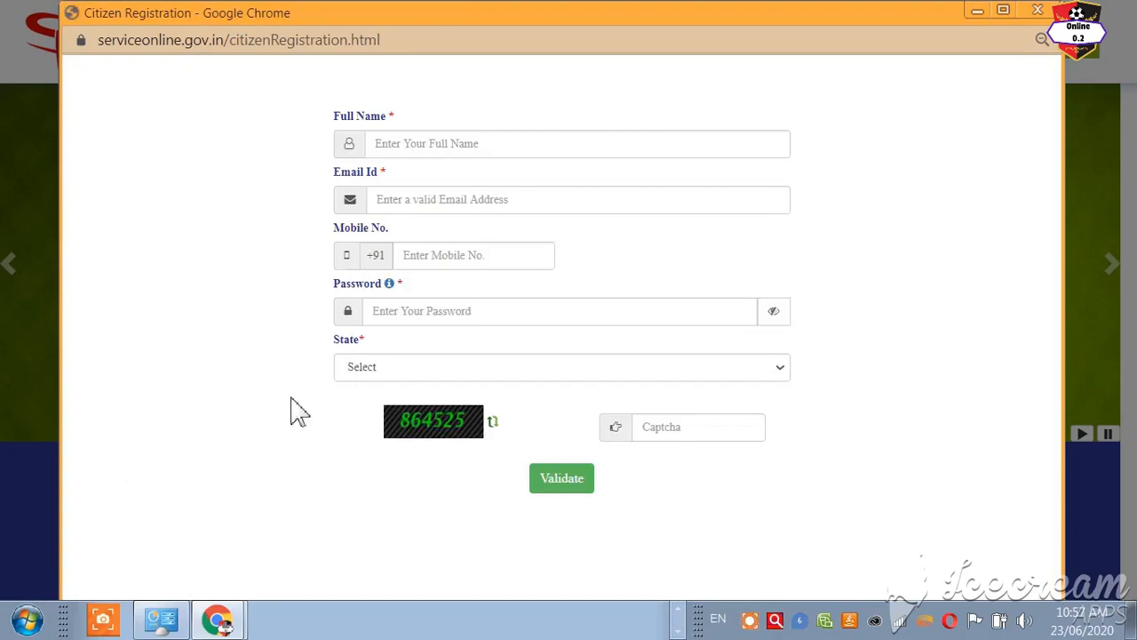
Step: Fill in the full name, e-mail, mobile number and password fields of the registration form
click(502, 152)
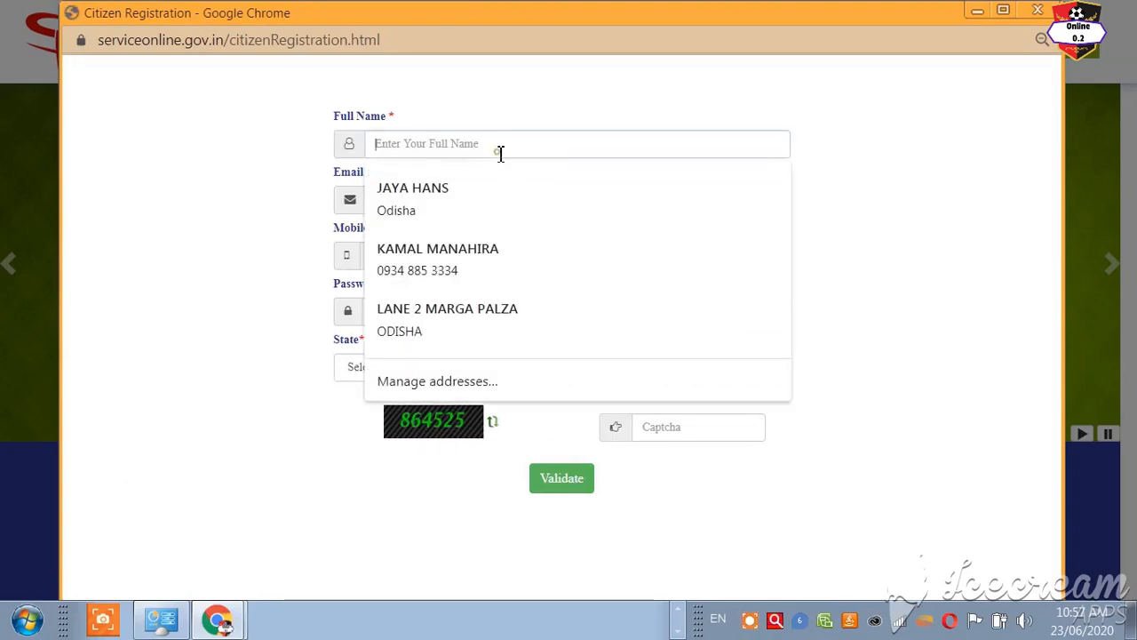
click(797, 195)
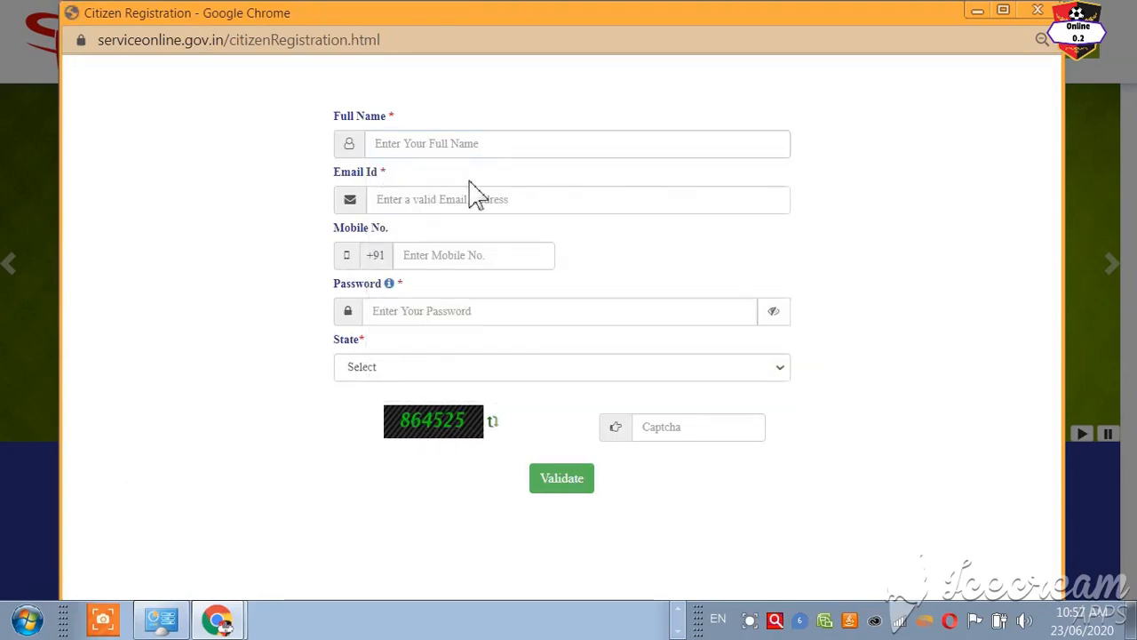
click(409, 199)
click(965, 206)
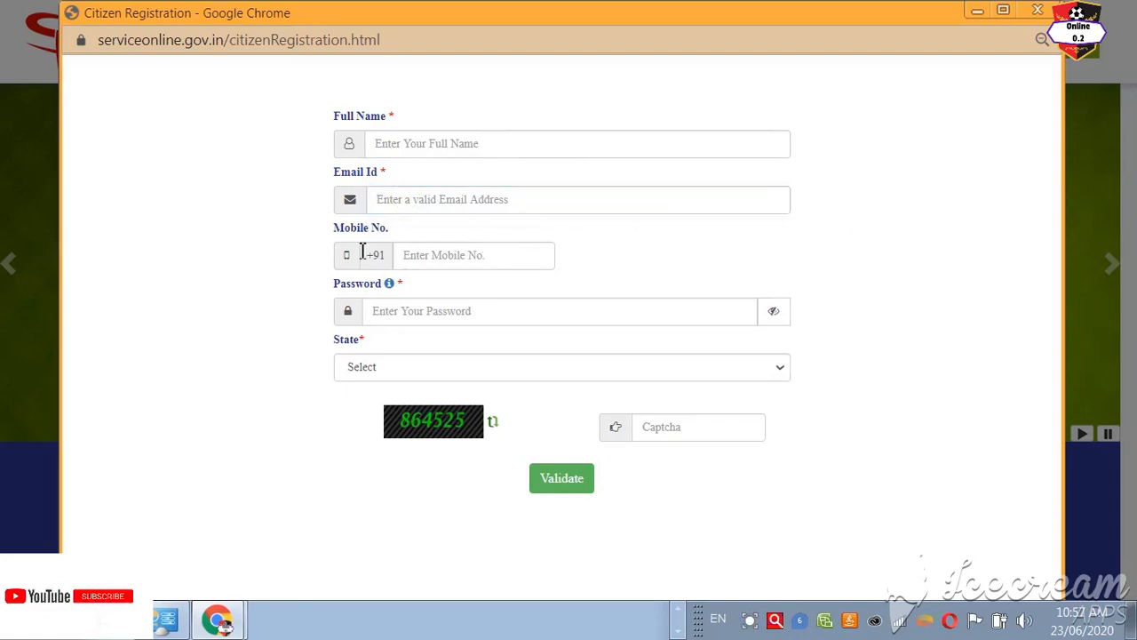
click(473, 253)
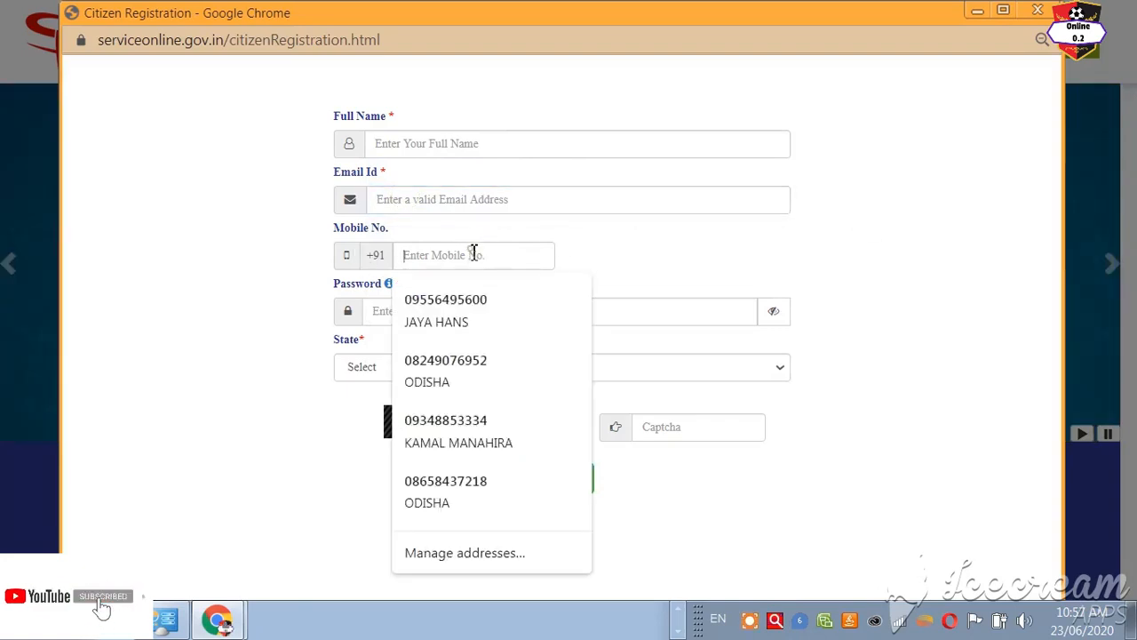
click(902, 291)
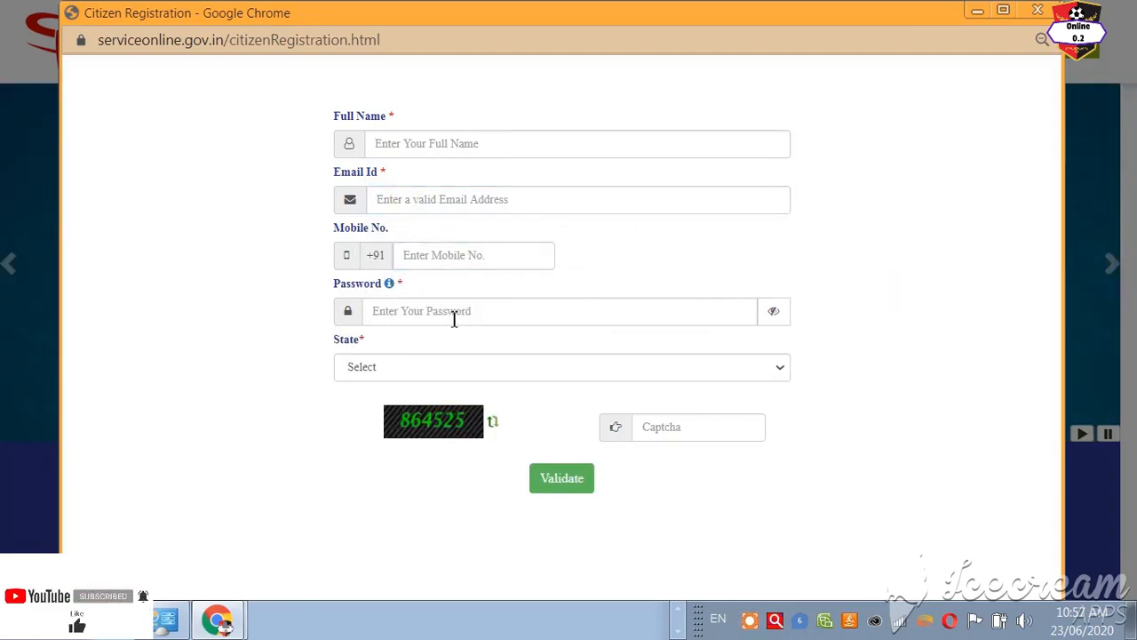
click(454, 318)
click(922, 286)
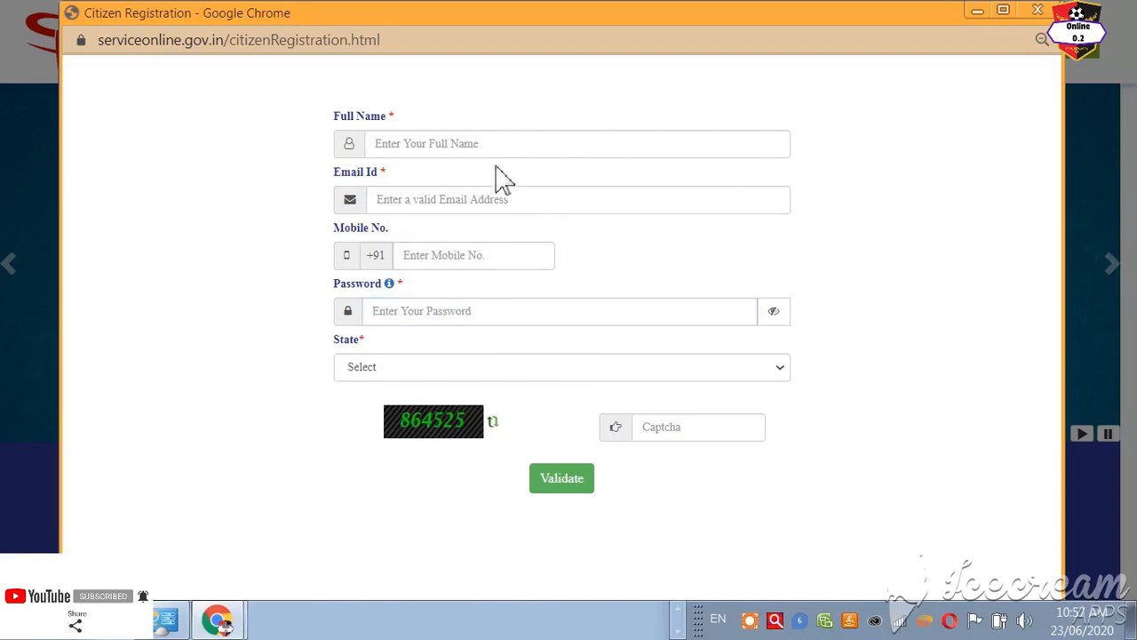
Step: Choose ODISHA as the state, recheck the details, and acknowledge the OTP-sent notice
click(363, 373)
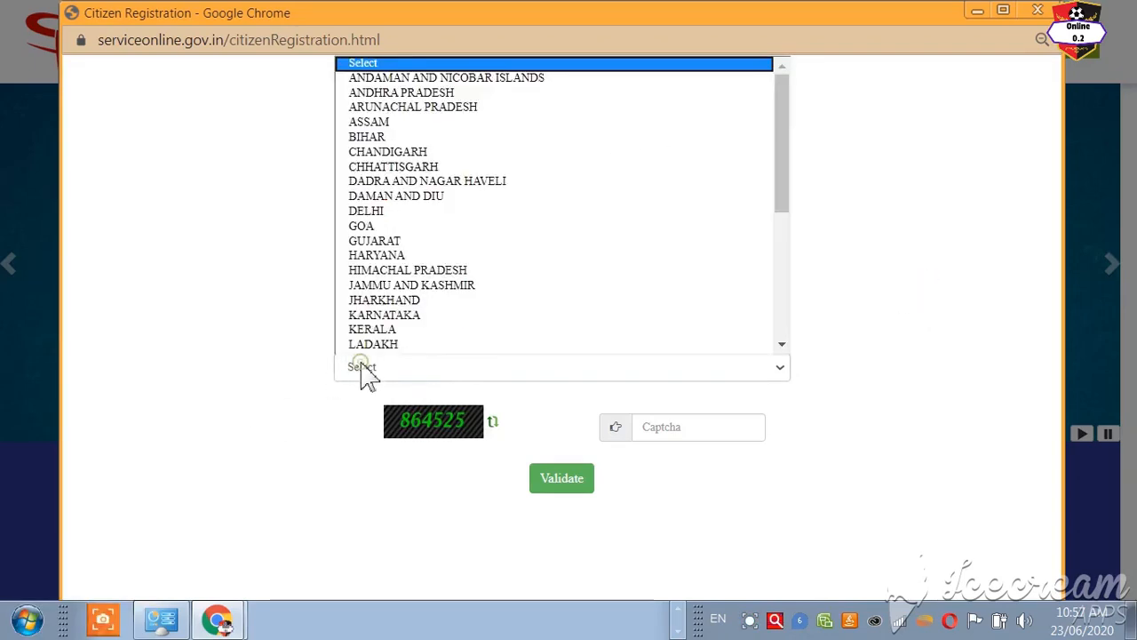
scroll(462, 233, down, 2)
scroll(466, 239, down, 3)
click(414, 218)
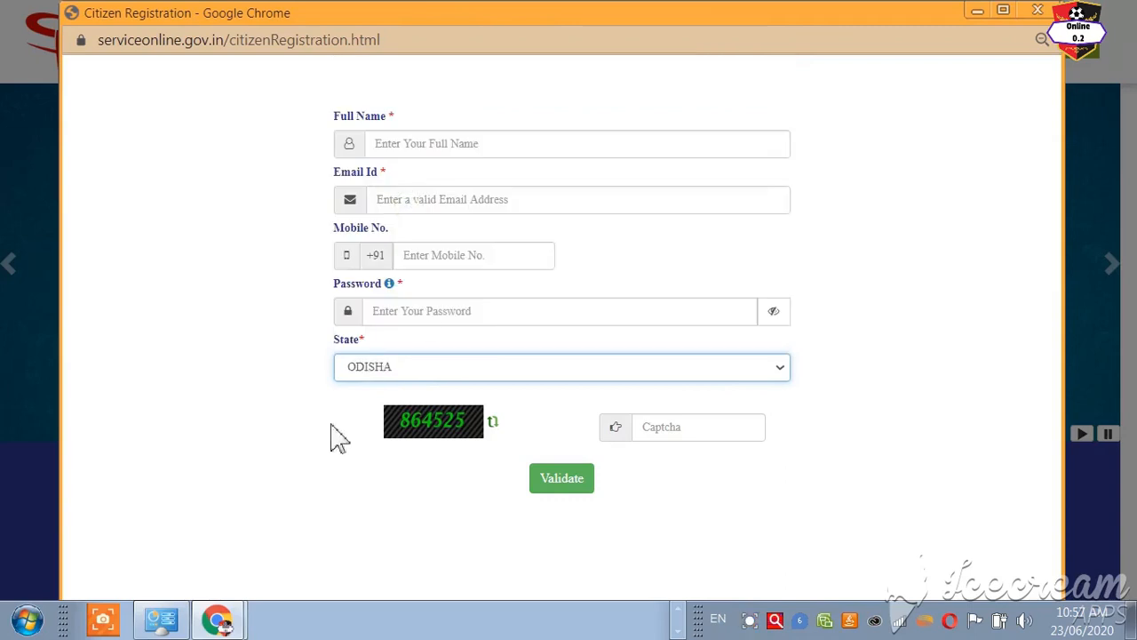
click(452, 307)
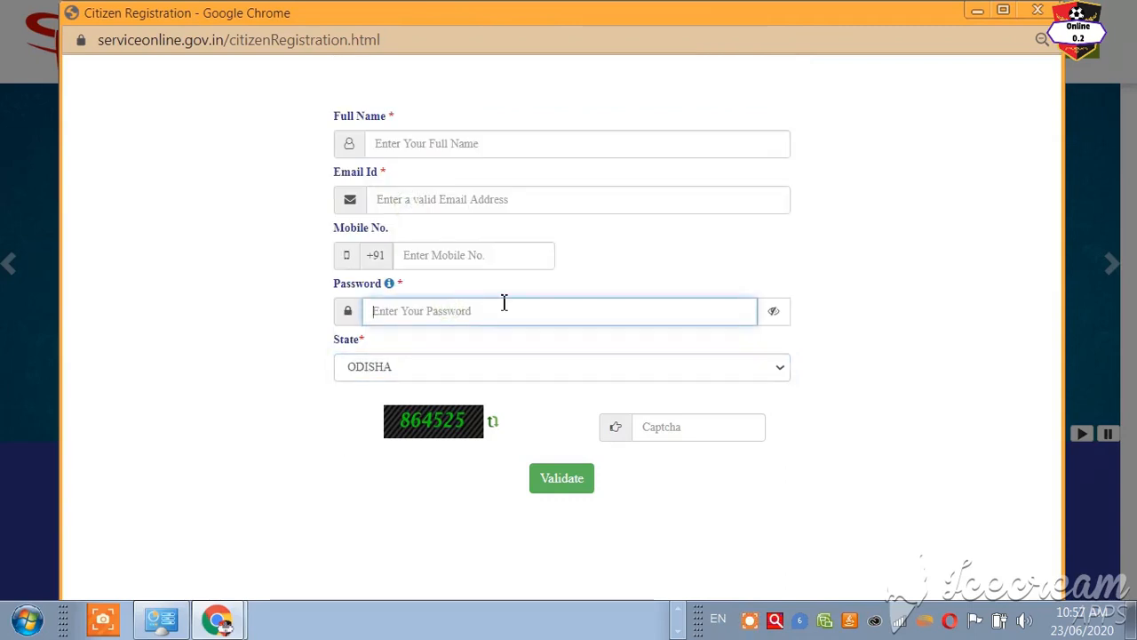
click(483, 252)
click(856, 274)
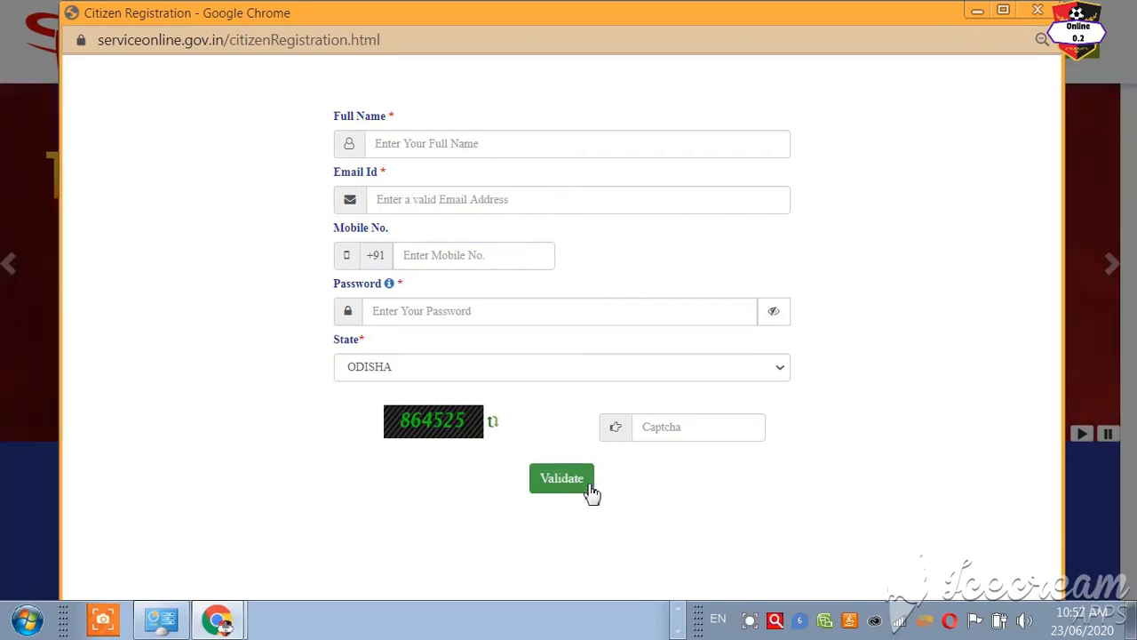
click(450, 147)
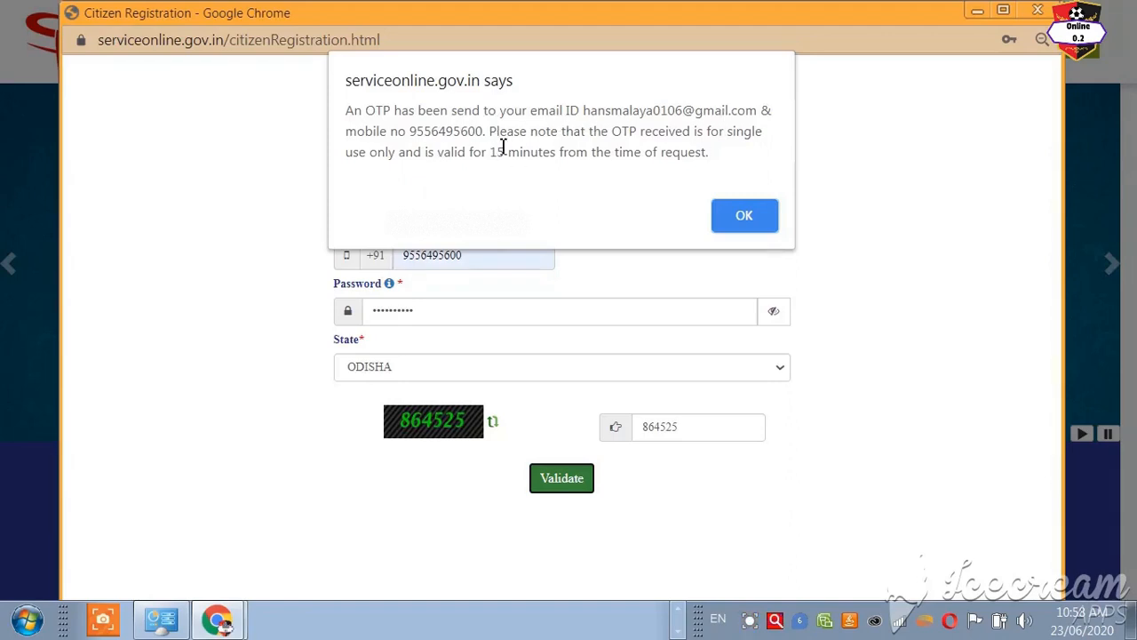
click(730, 220)
Step: Close the OTP notice, leave the e-mail and mobile OTP fields unfilled, and go Back
click(736, 226)
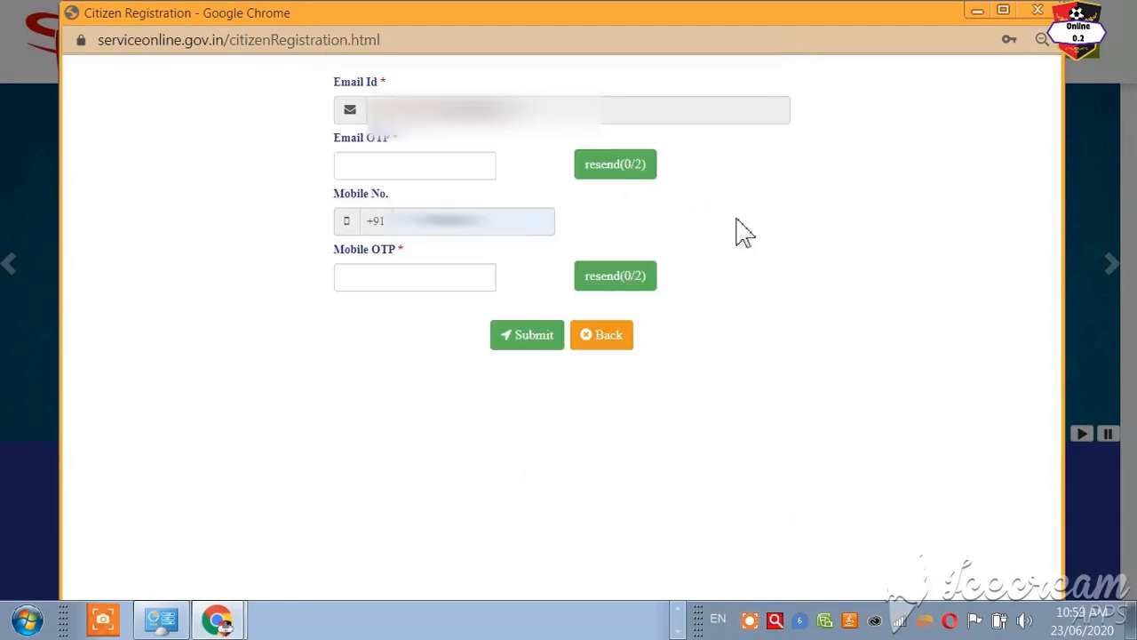
click(373, 173)
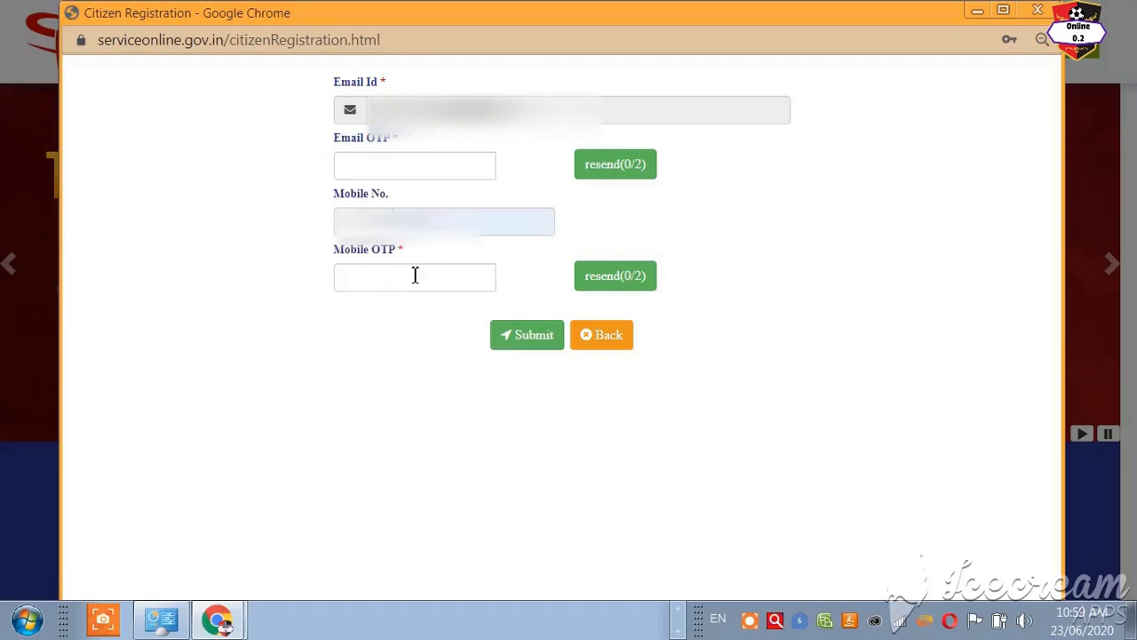
click(412, 276)
click(754, 330)
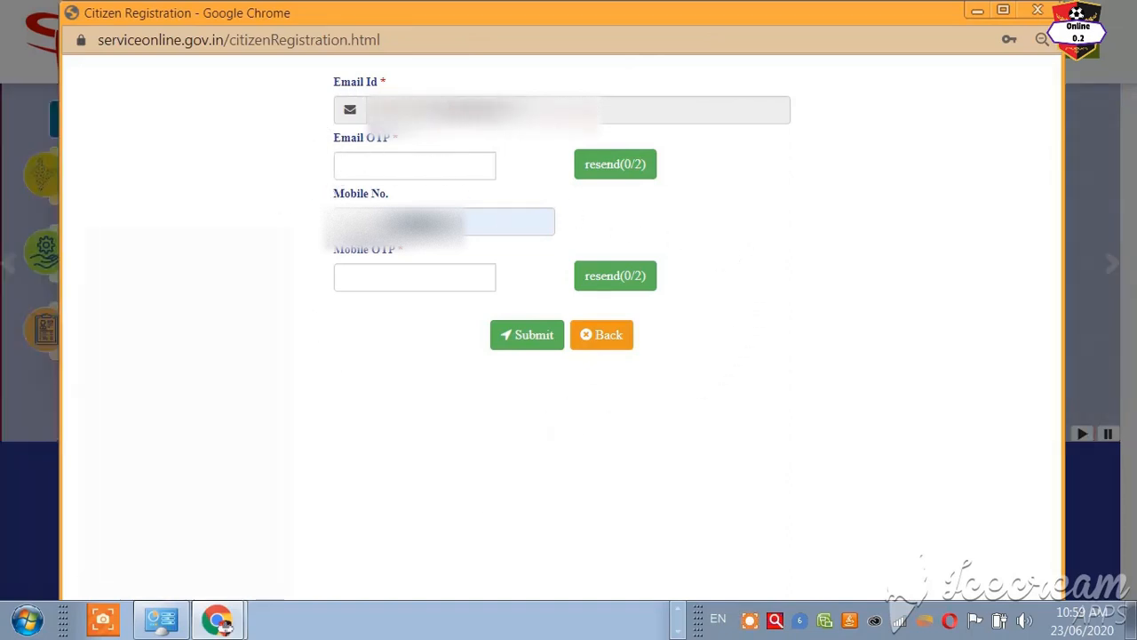
click(375, 163)
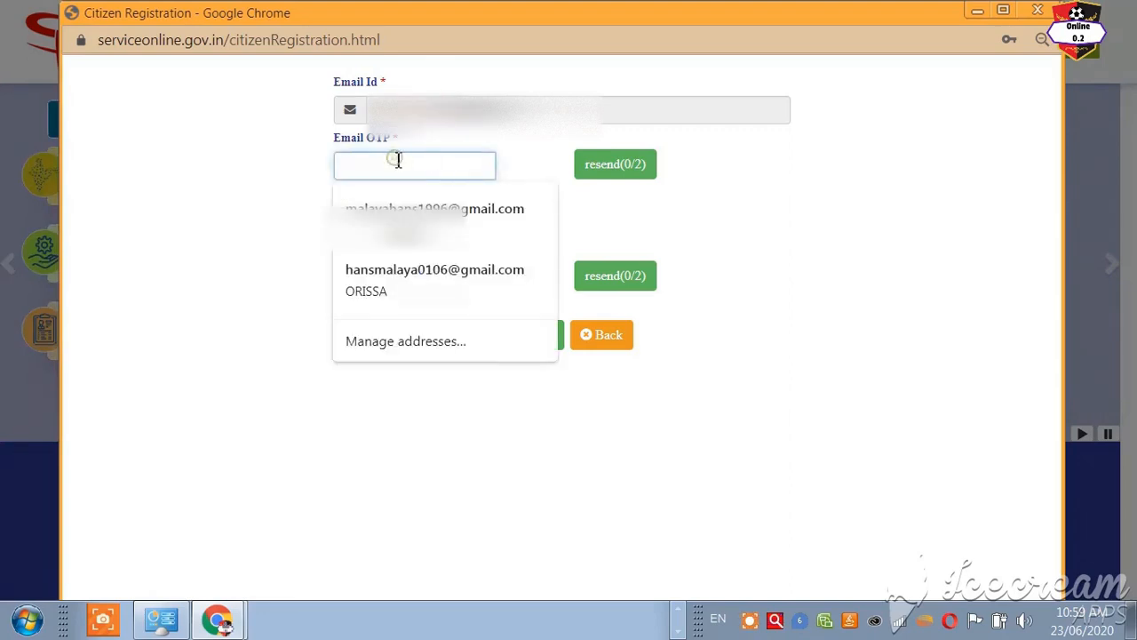
click(840, 204)
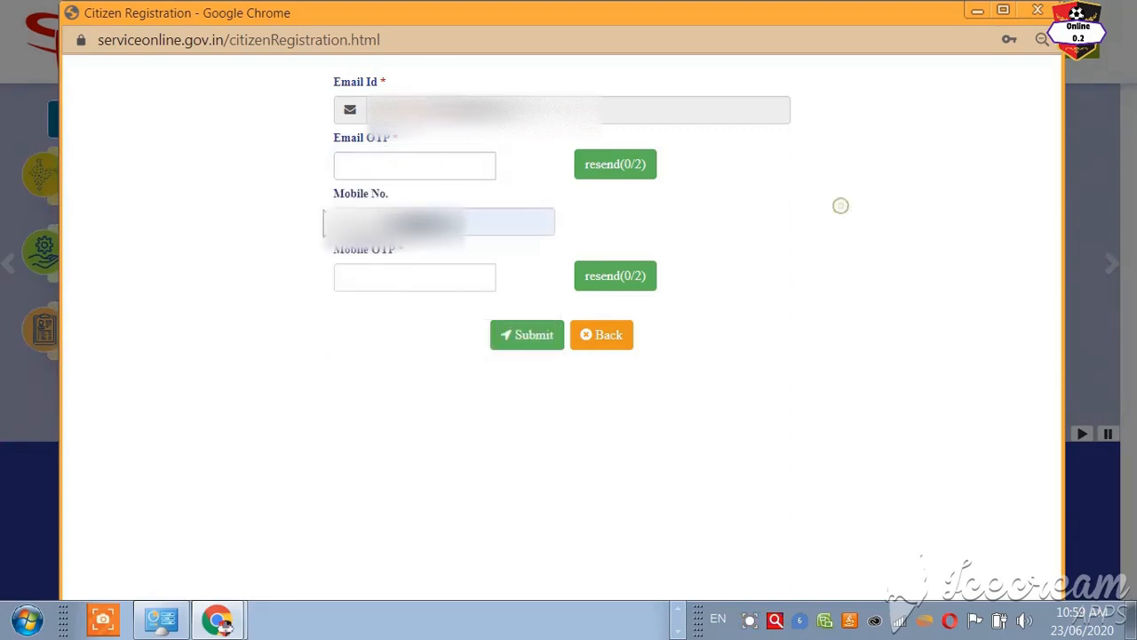
click(423, 275)
click(844, 302)
click(599, 333)
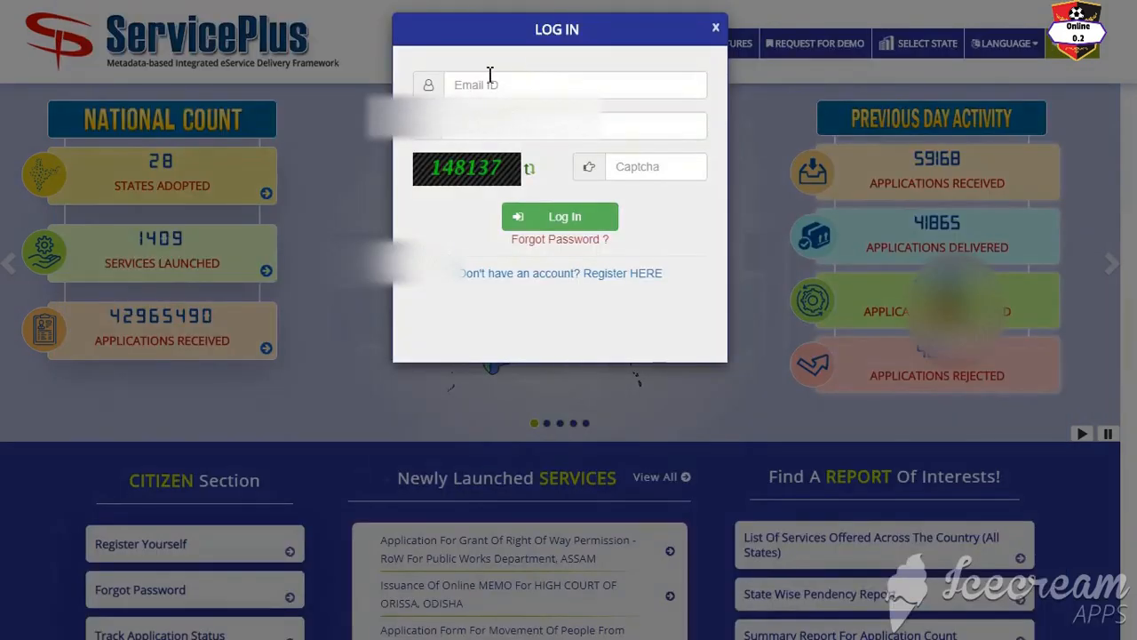
Step: Log in with the saved e-mail and password plus the displayed captcha
click(469, 86)
click(521, 130)
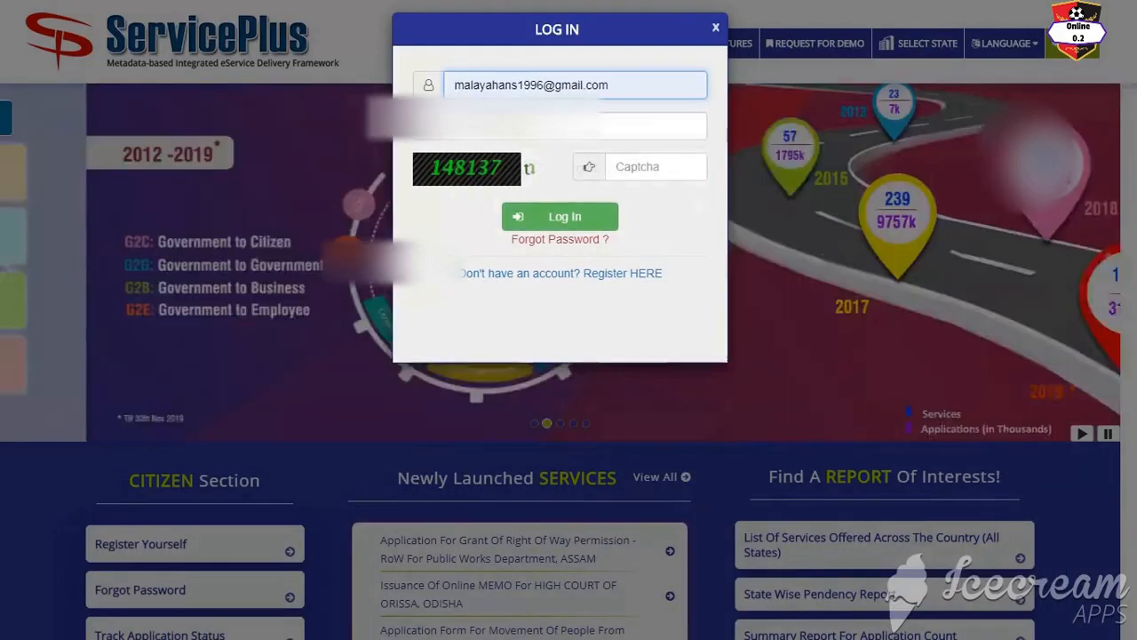
click(658, 171)
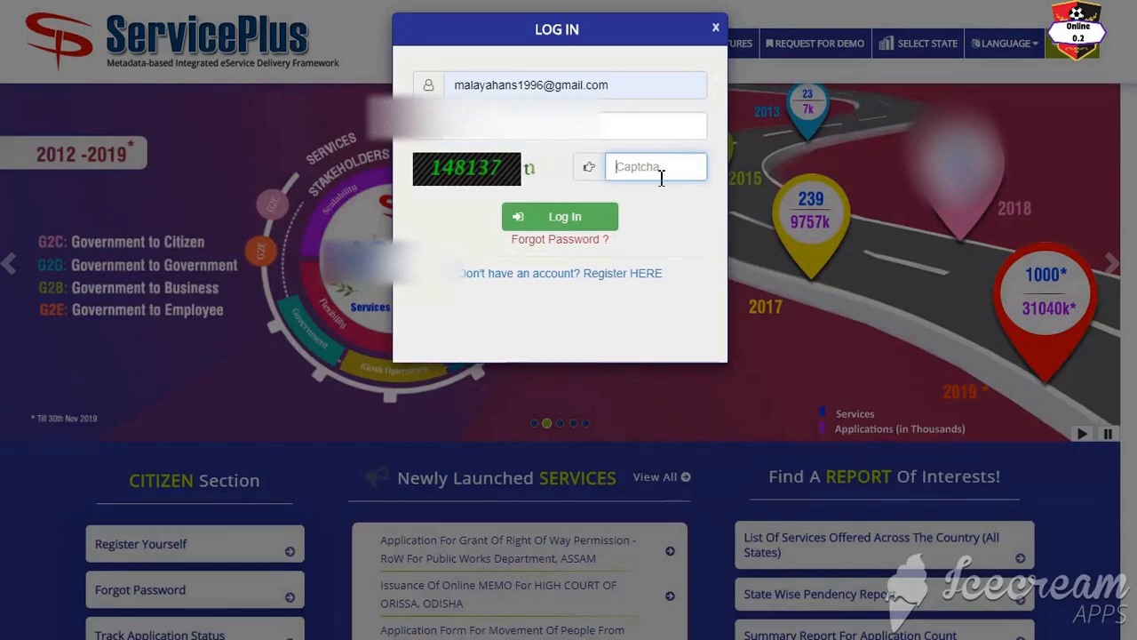
text(148)
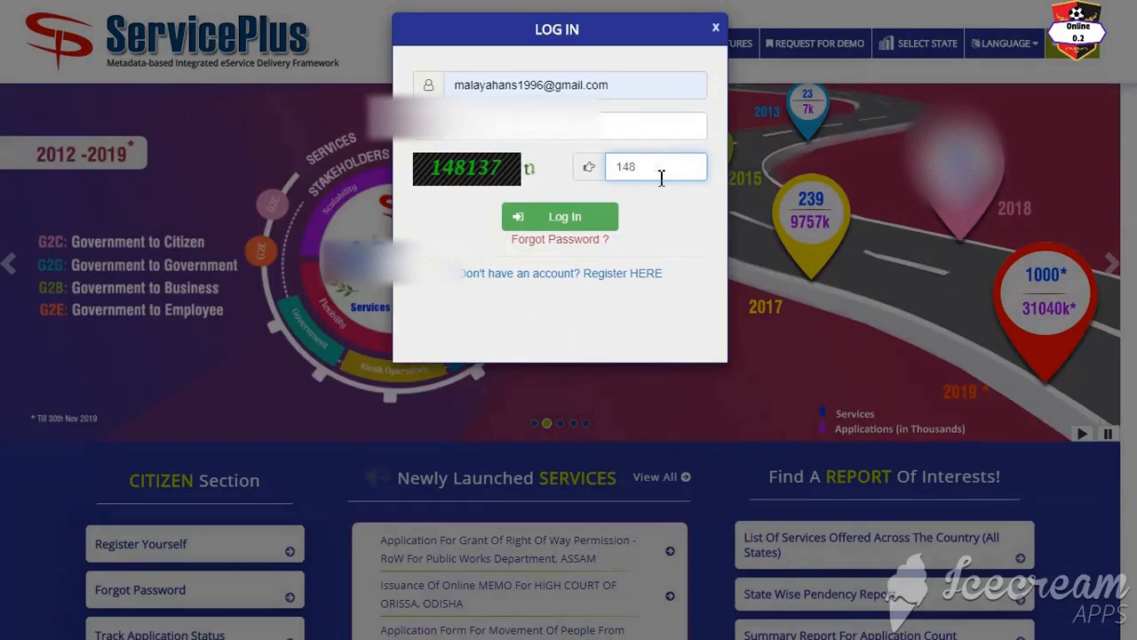
text(137)
click(569, 218)
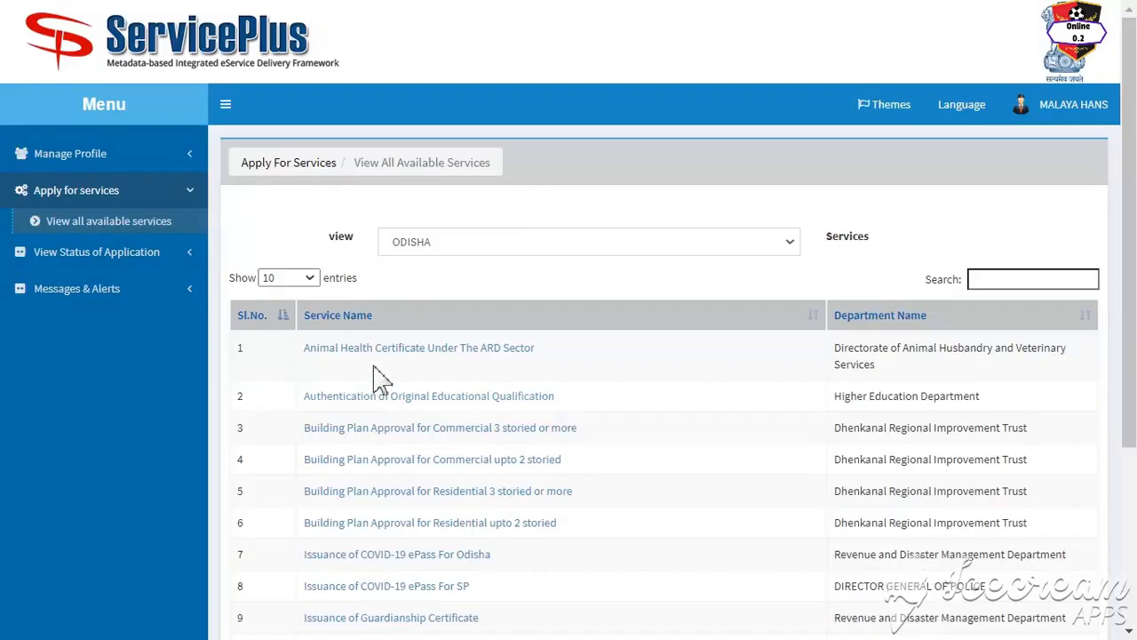
Step: Page through the services table, search 'incom', and open Issuance of Income Certificate
scroll(436, 468, down, 3)
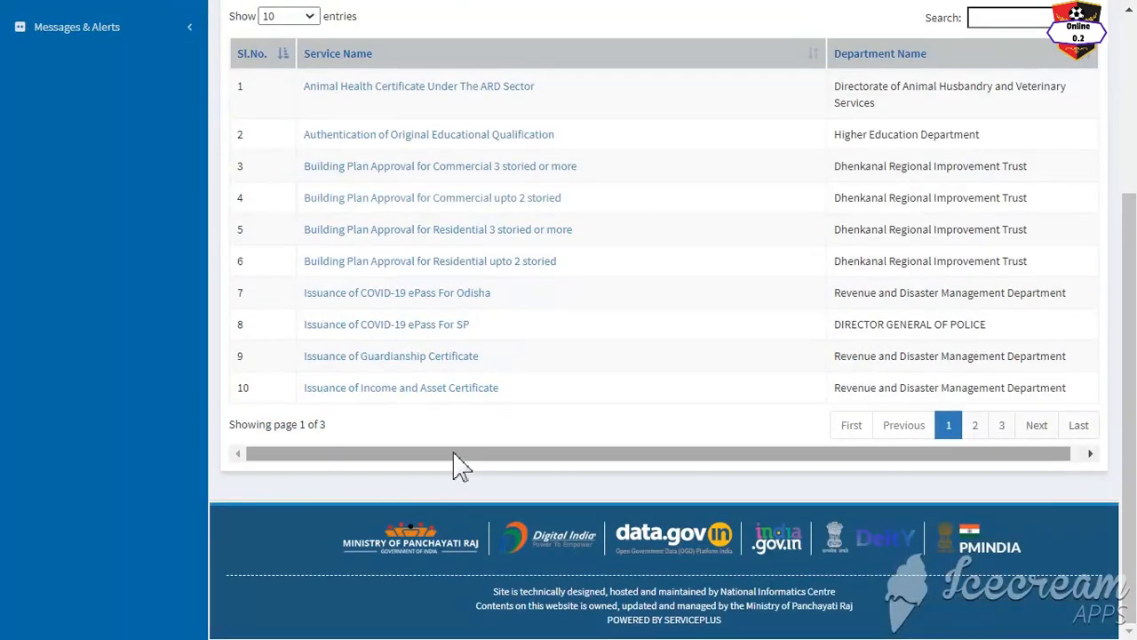
scroll(453, 466, up, 3)
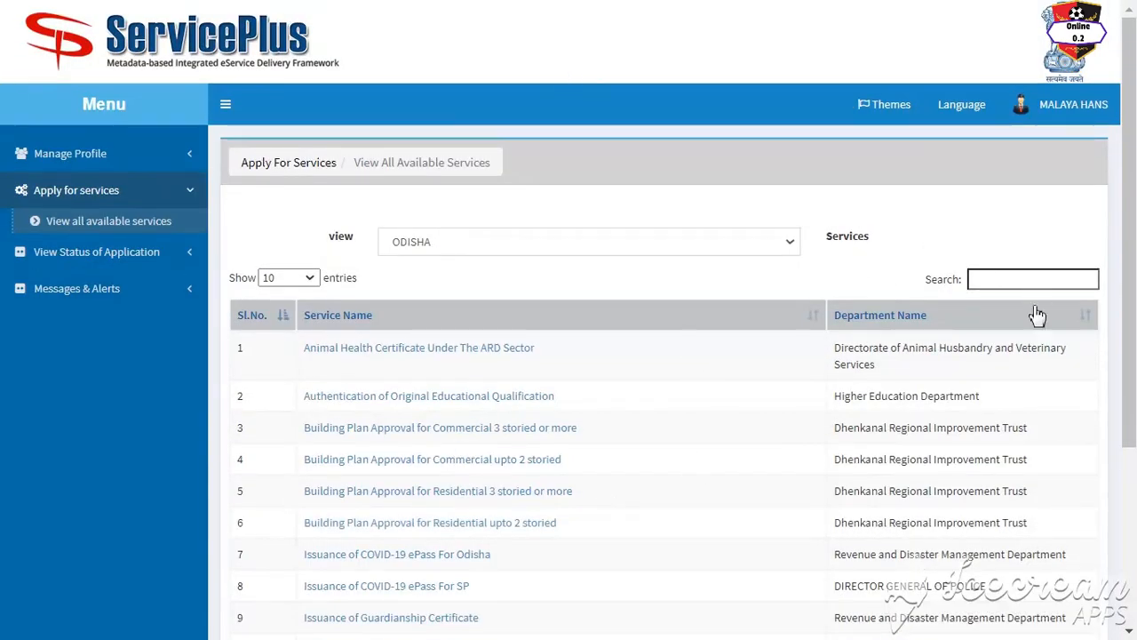
scroll(700, 451, down, 3)
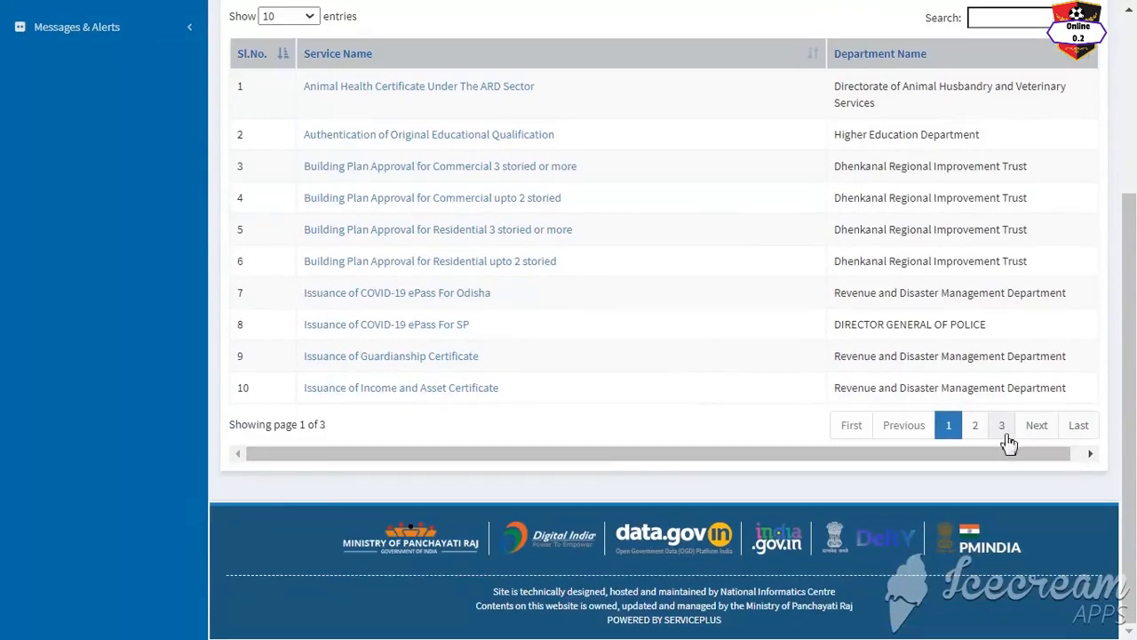
click(1052, 432)
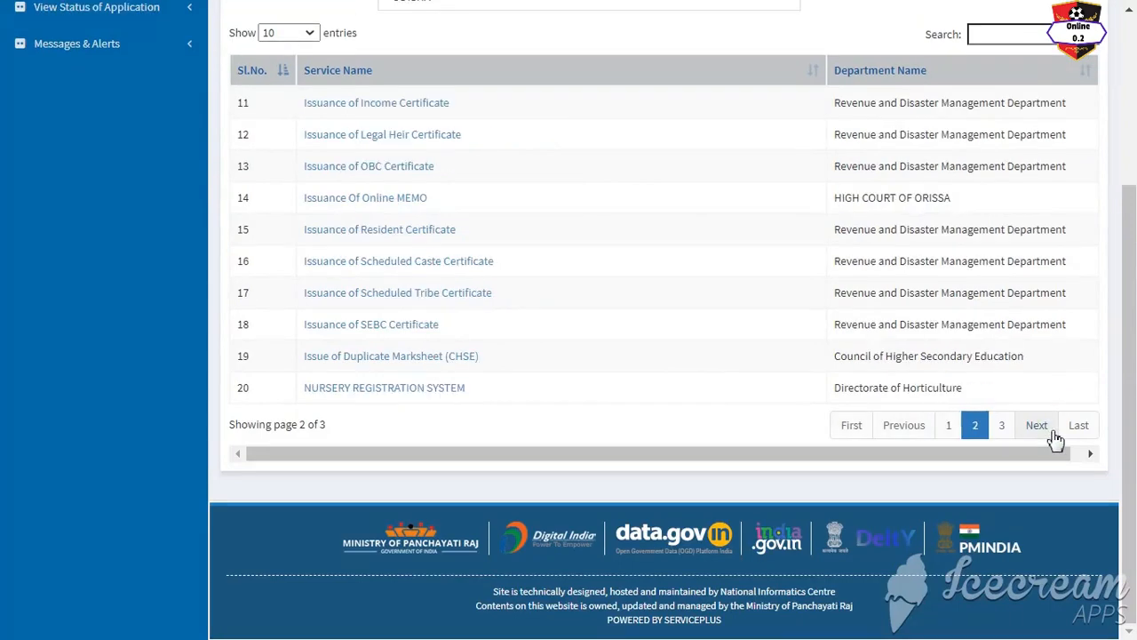
click(1052, 432)
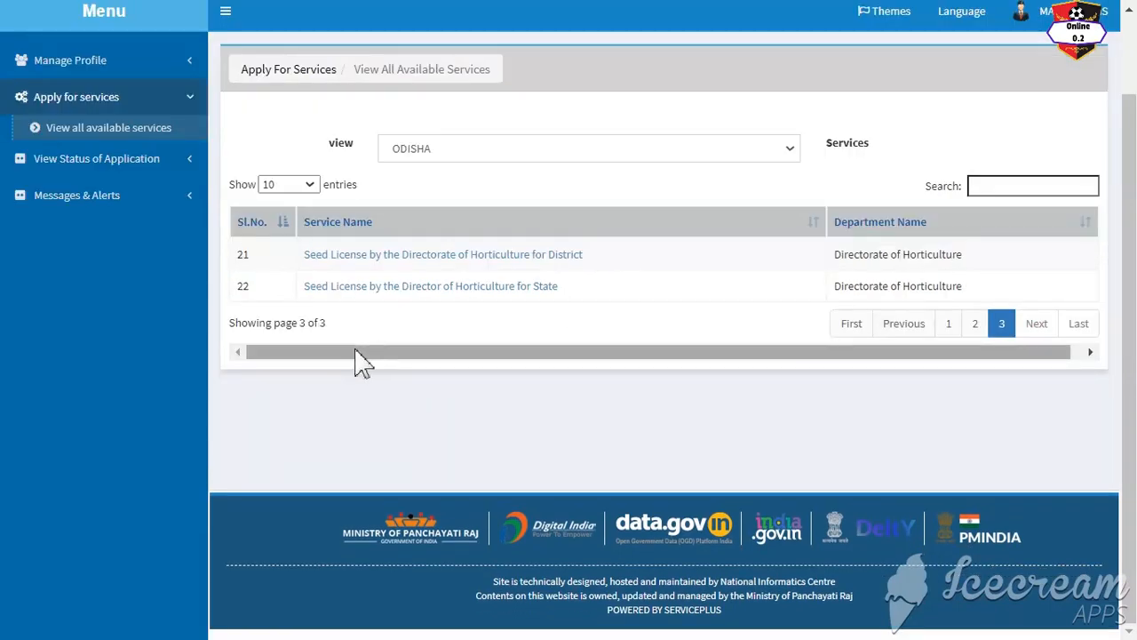
scroll(359, 359, up, 1)
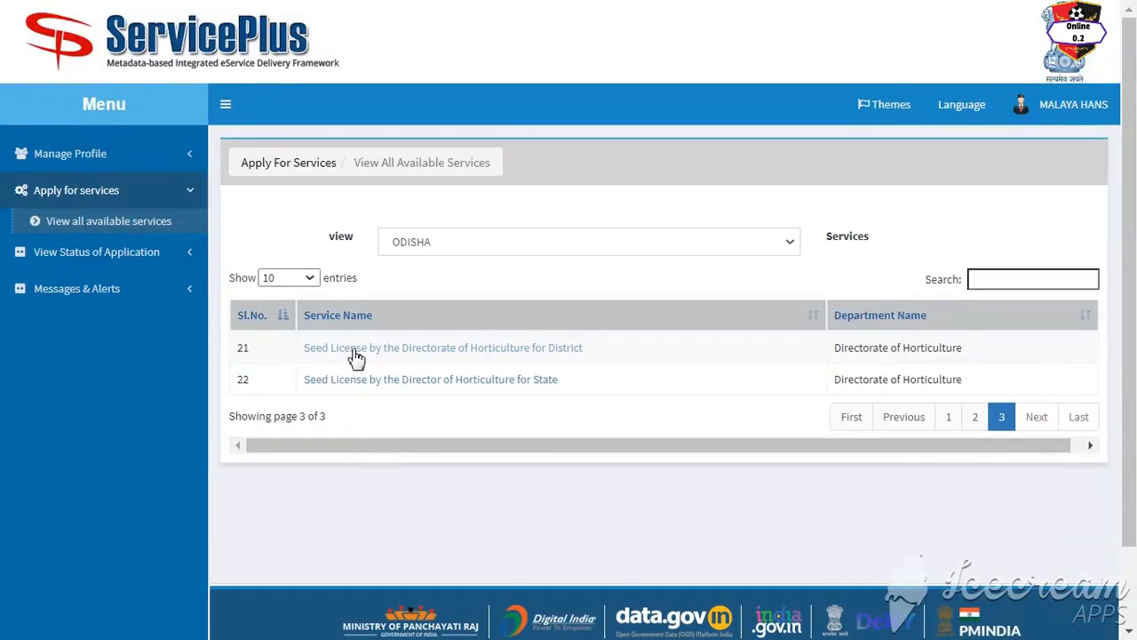
click(990, 278)
text(in)
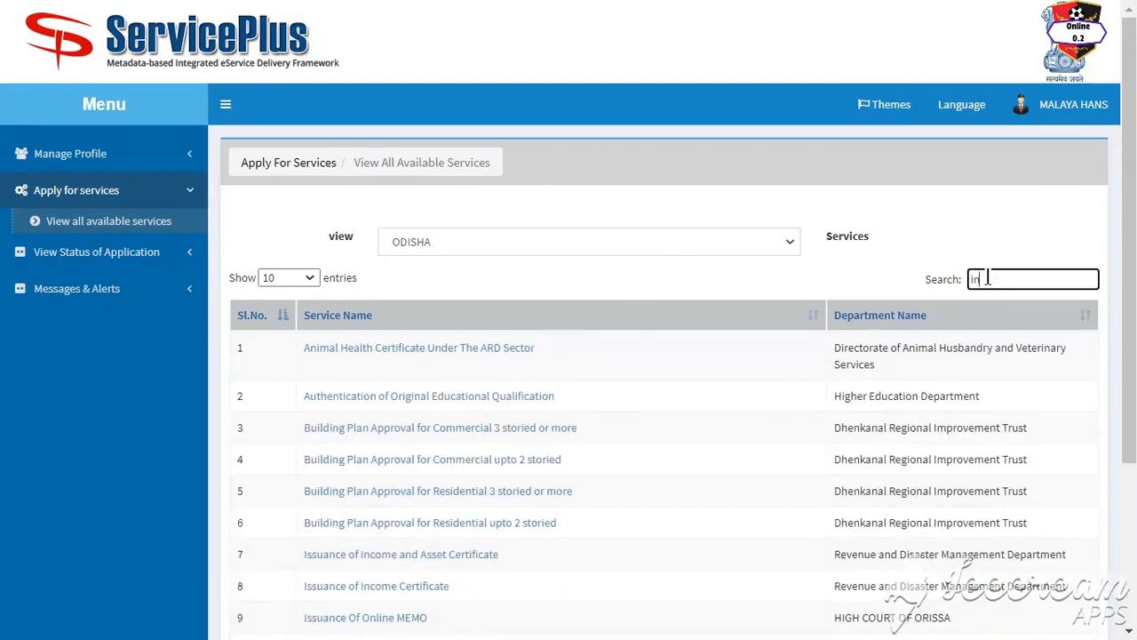
text(com)
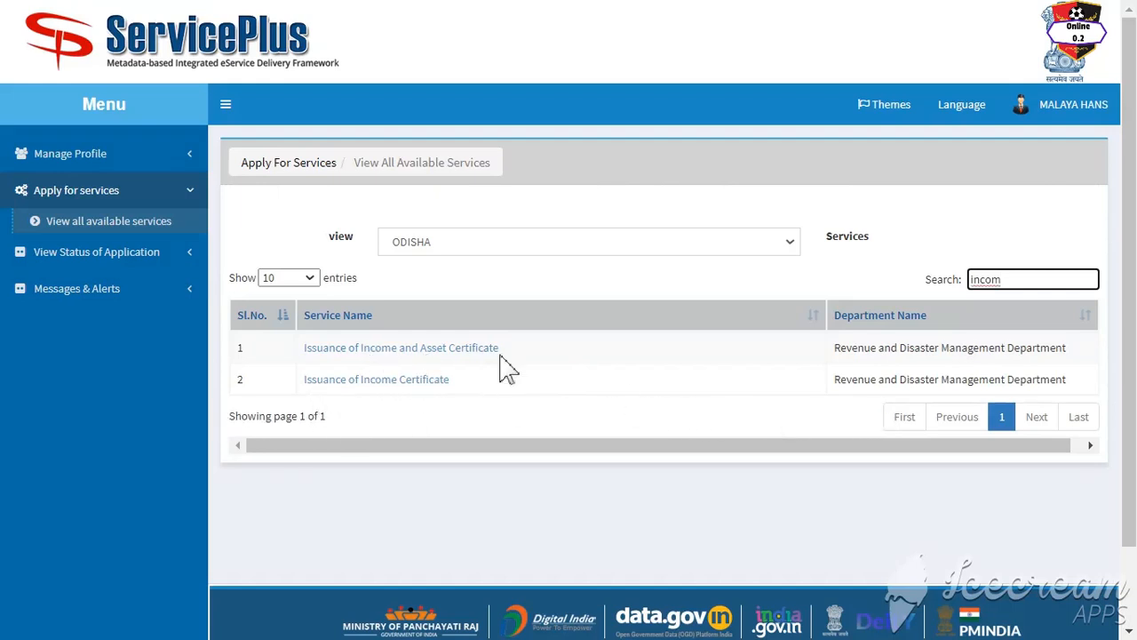
click(340, 384)
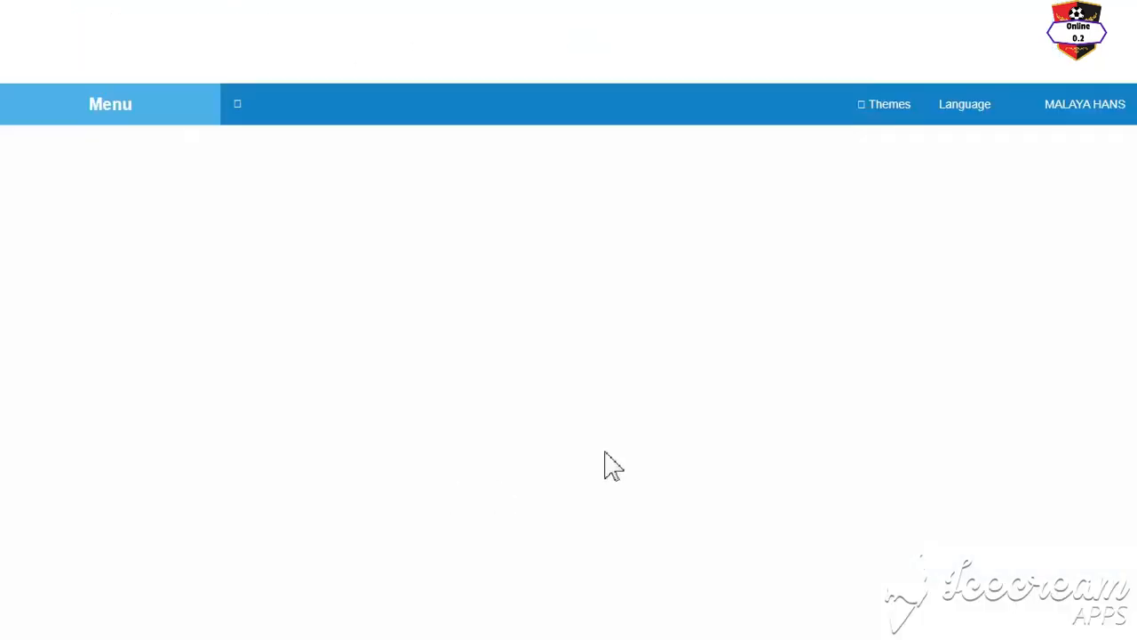
Step: Choose Shri as the applicant's salutation on Form No. 3
scroll(666, 228, down, 10)
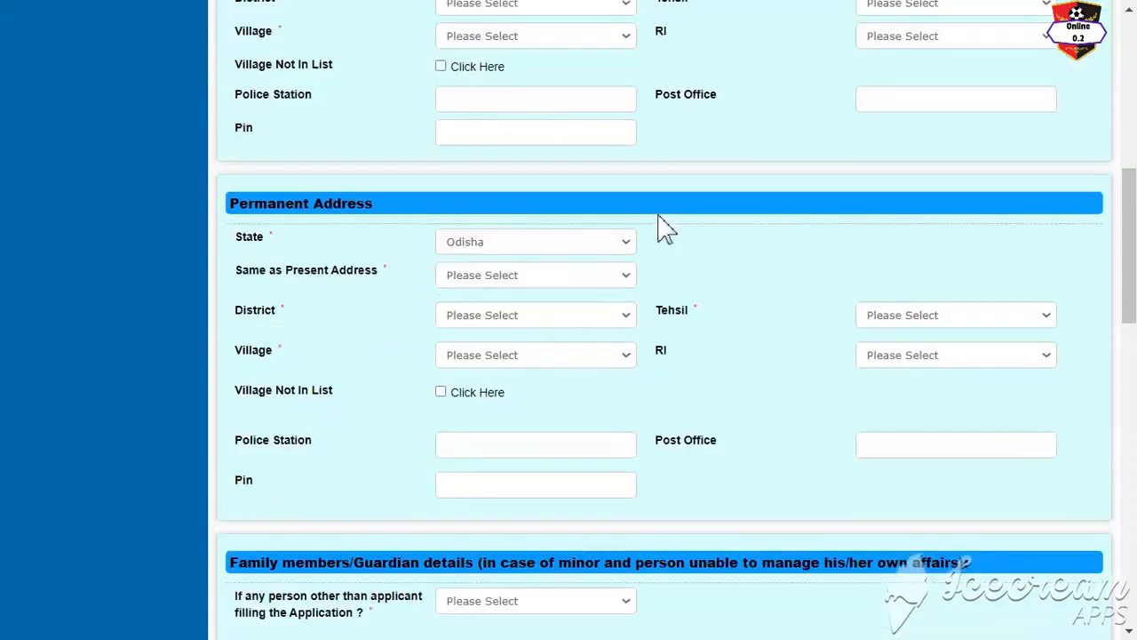
click(499, 316)
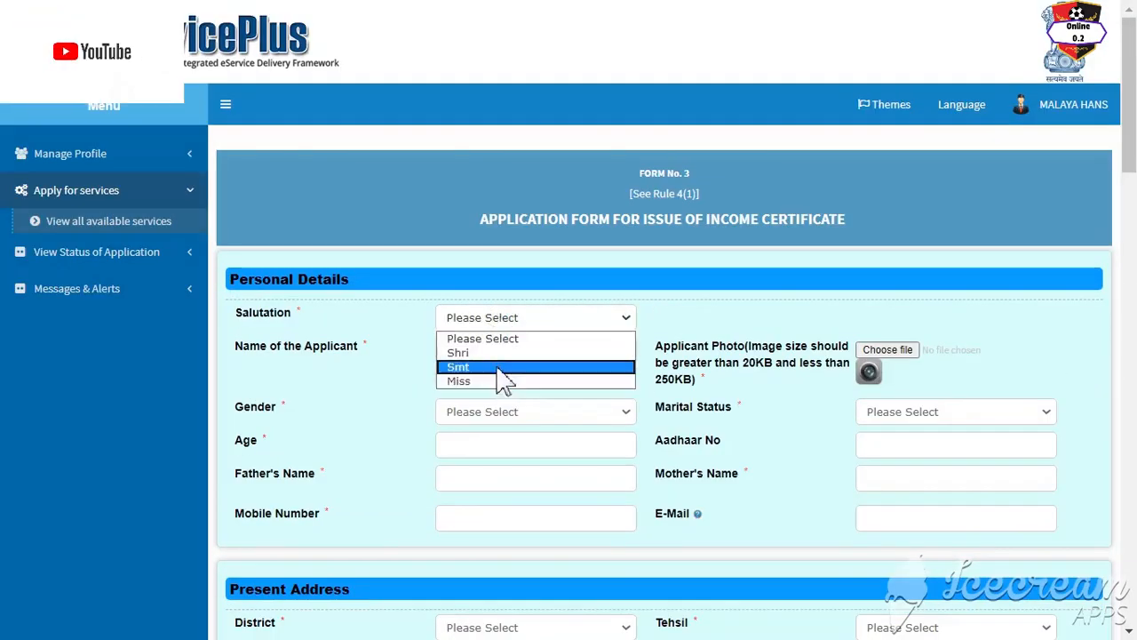
click(494, 354)
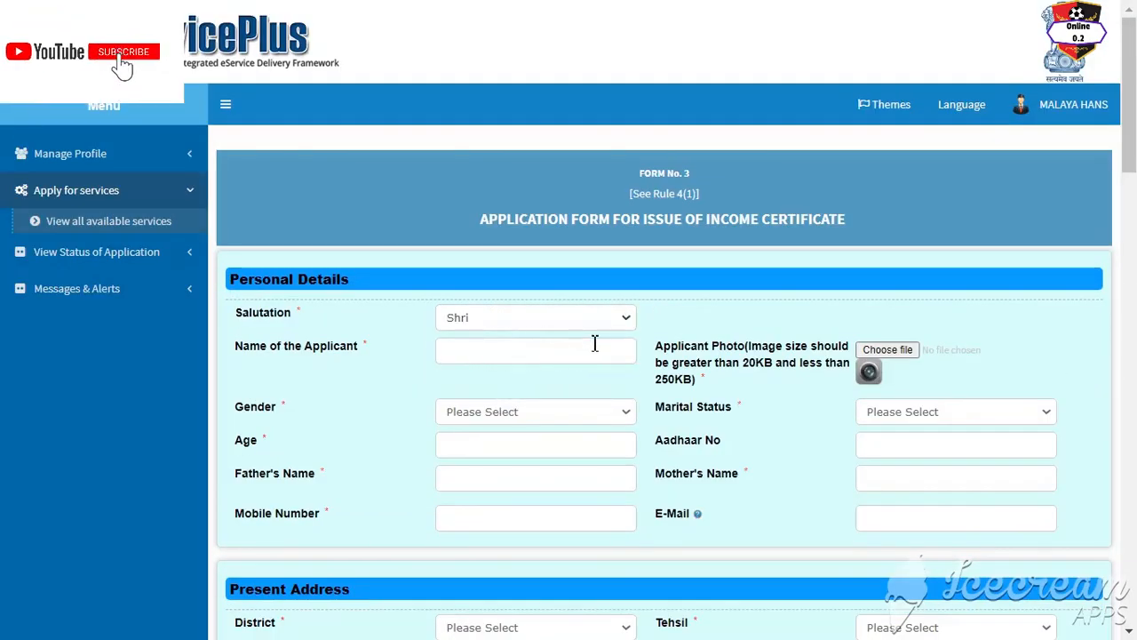
Step: Move through the Mobile Number, Aadhaar No and E-Mail fields, dismissing autofill suggestions
scroll(396, 399, down, 1)
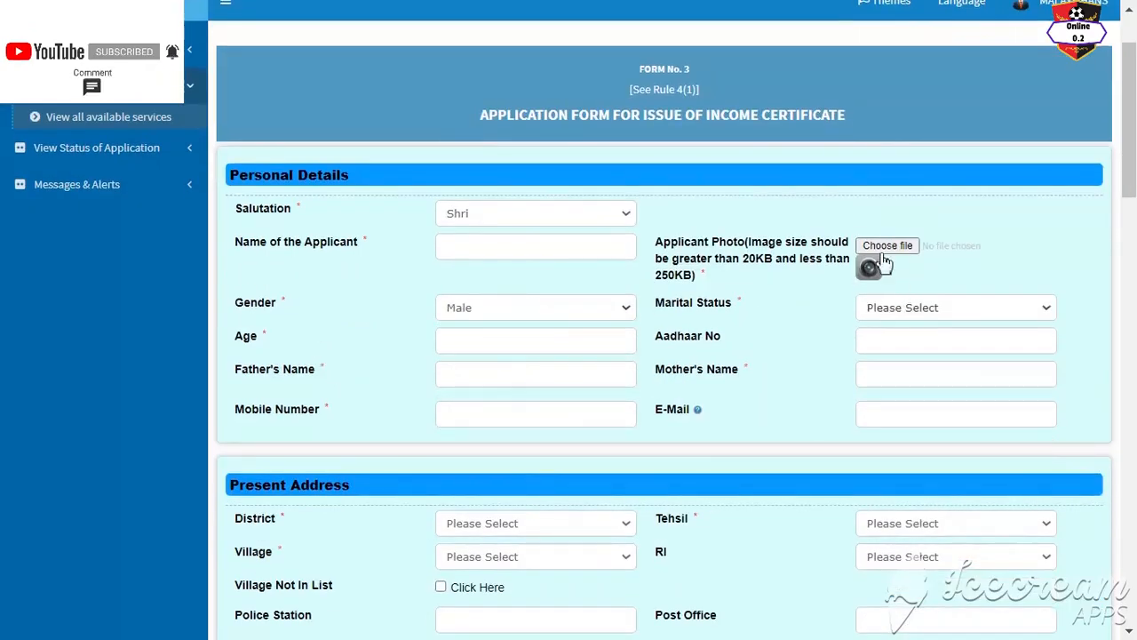
scroll(848, 276, down, 1)
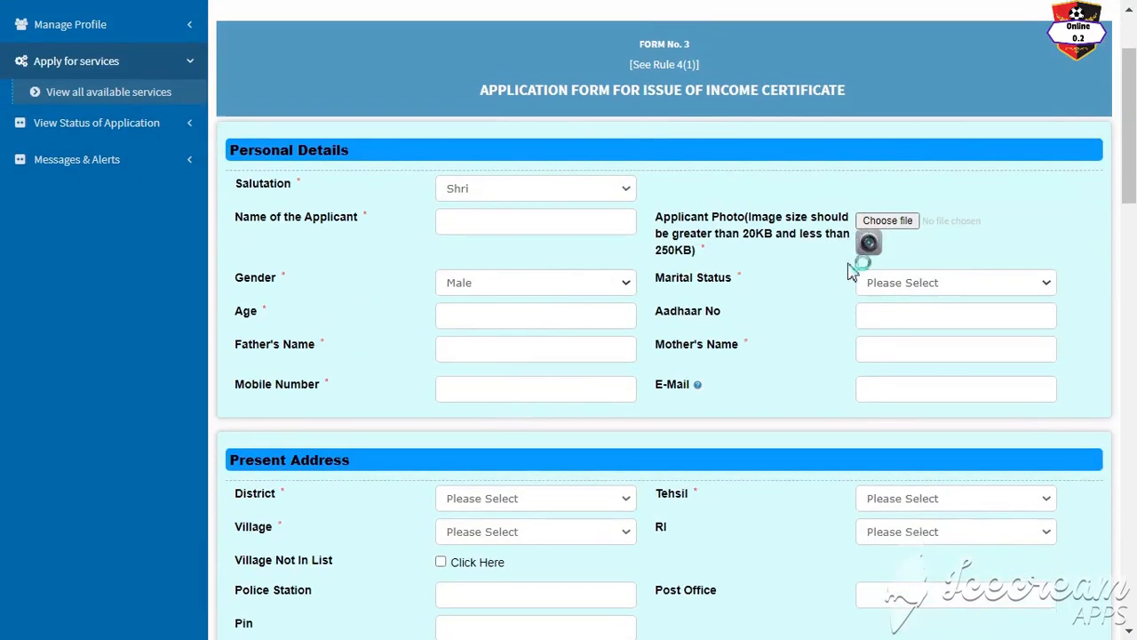
scroll(848, 271, down, 1)
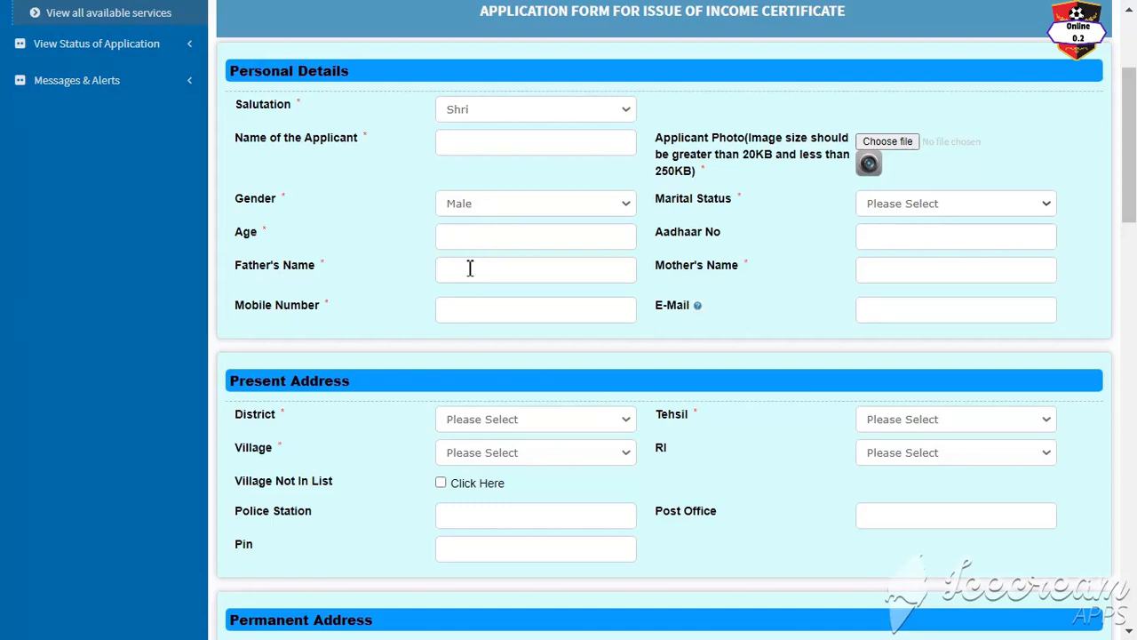
click(471, 309)
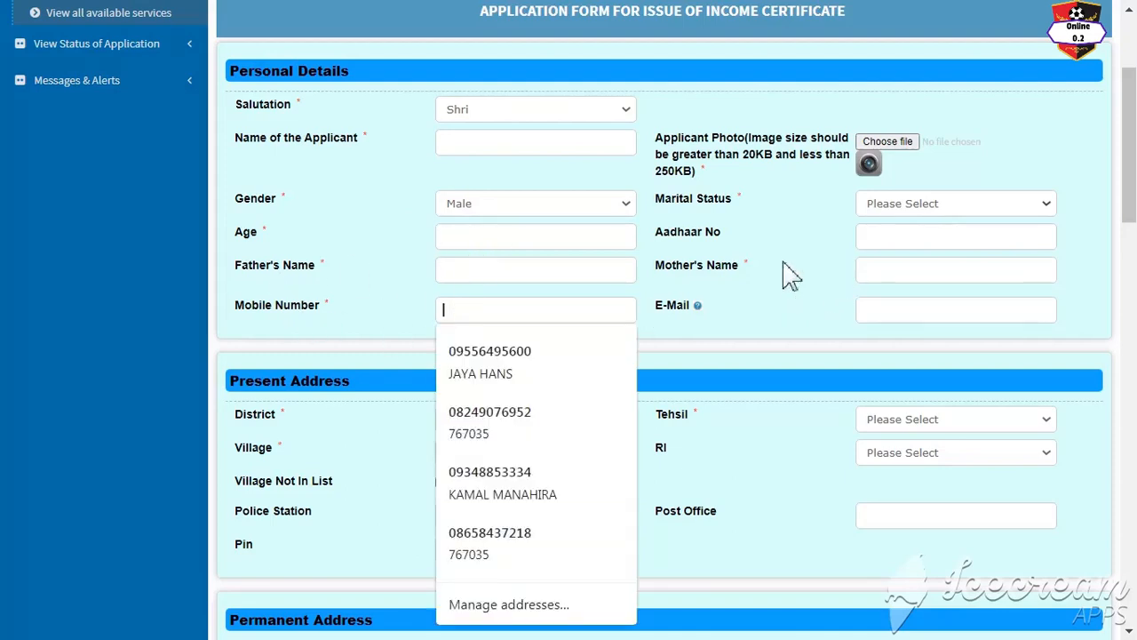
click(897, 240)
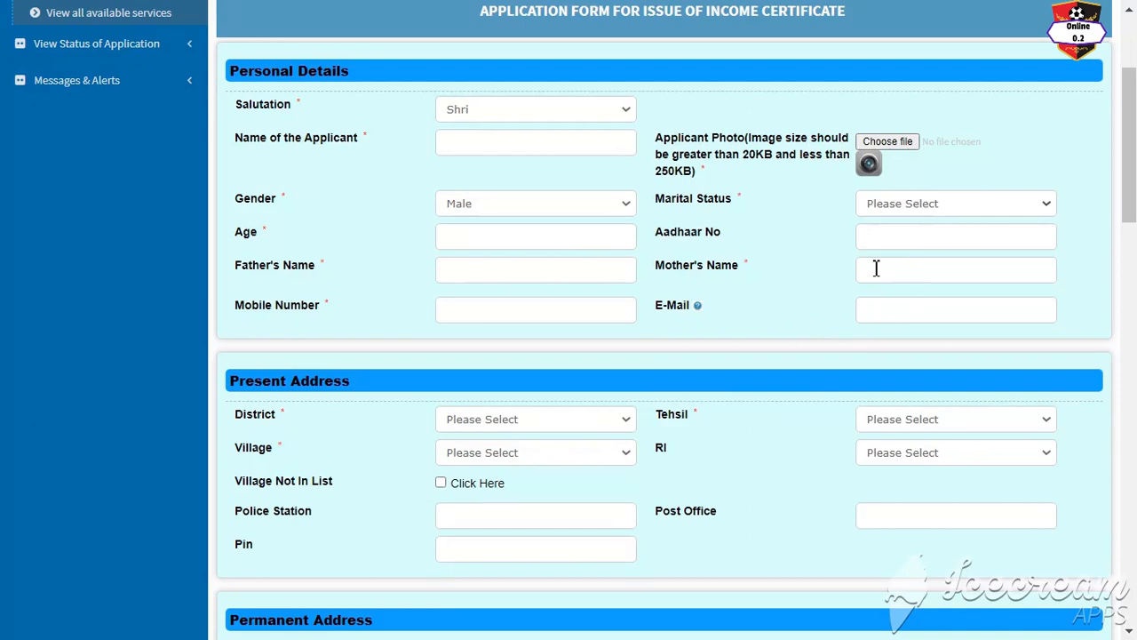
click(876, 311)
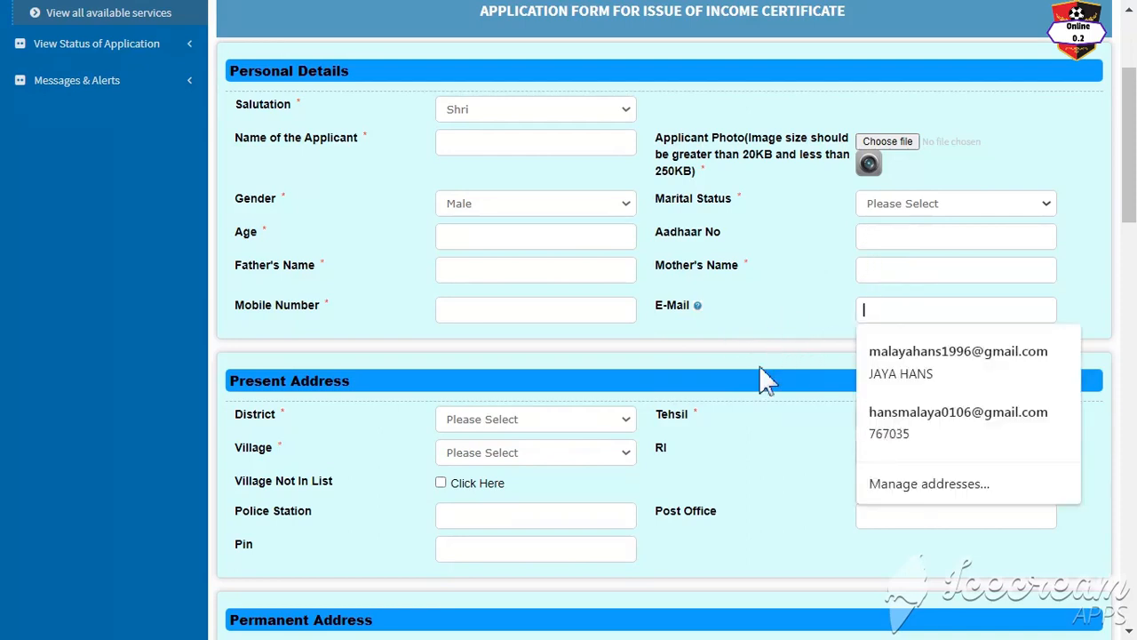
click(686, 359)
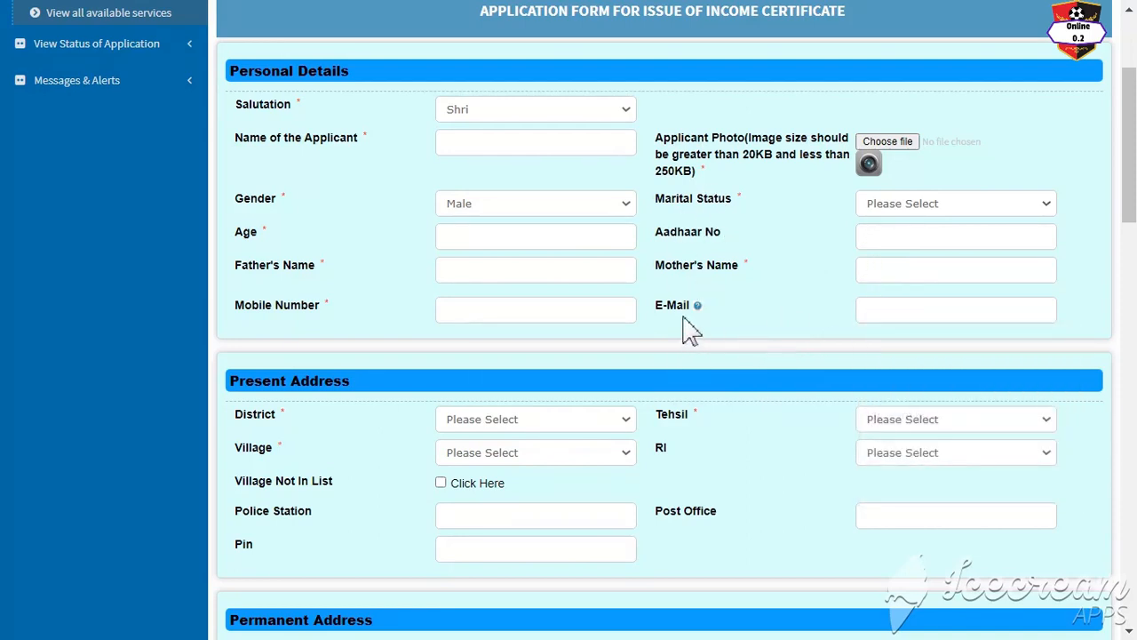
scroll(337, 193, down, 1)
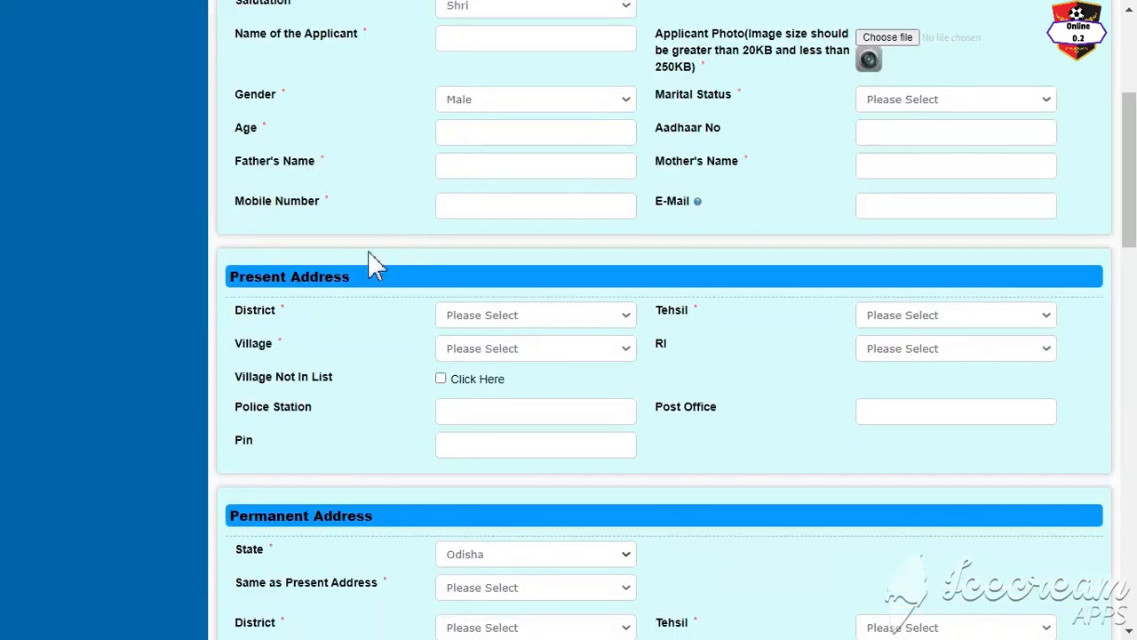
Step: Set the present address district to BALANGIR and tehsil to Bangamunda
scroll(347, 325, down, 1)
click(481, 219)
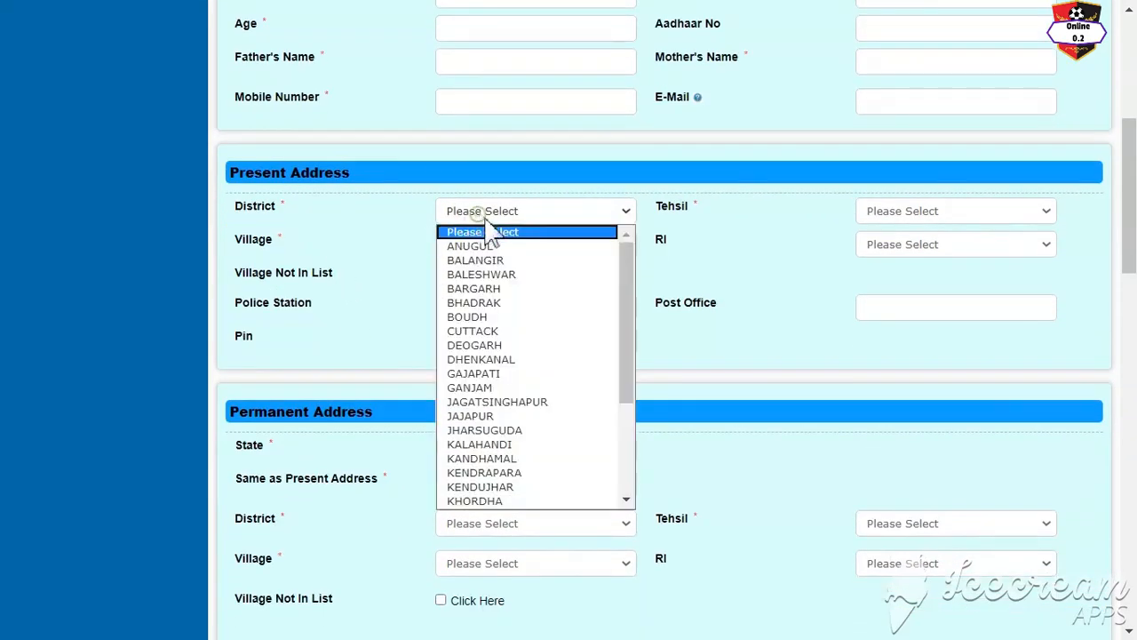
click(509, 263)
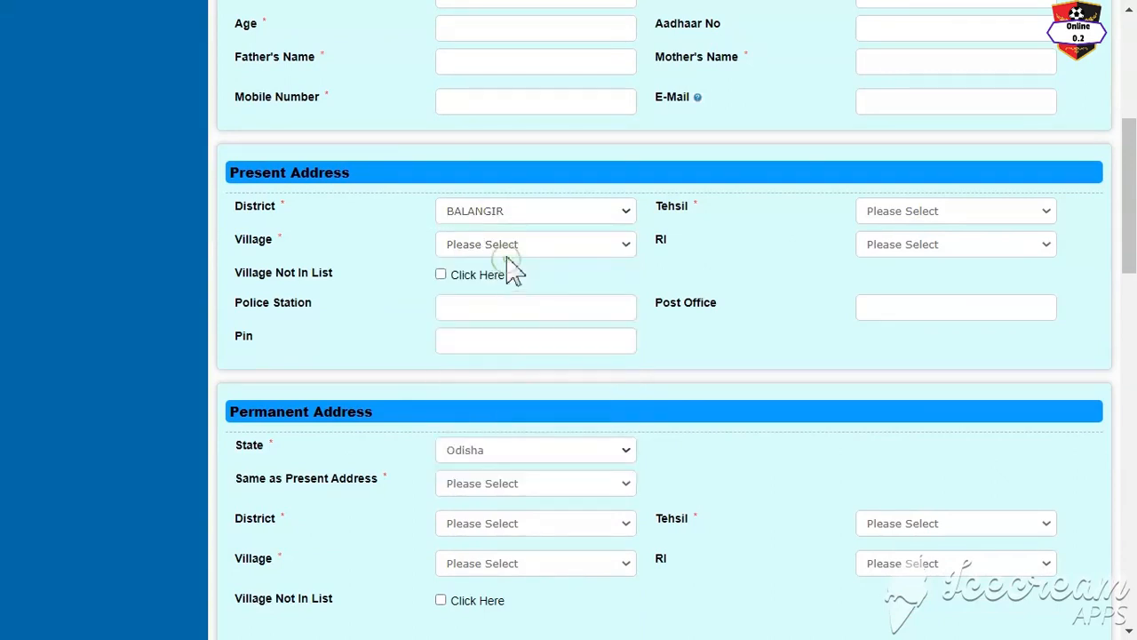
click(899, 215)
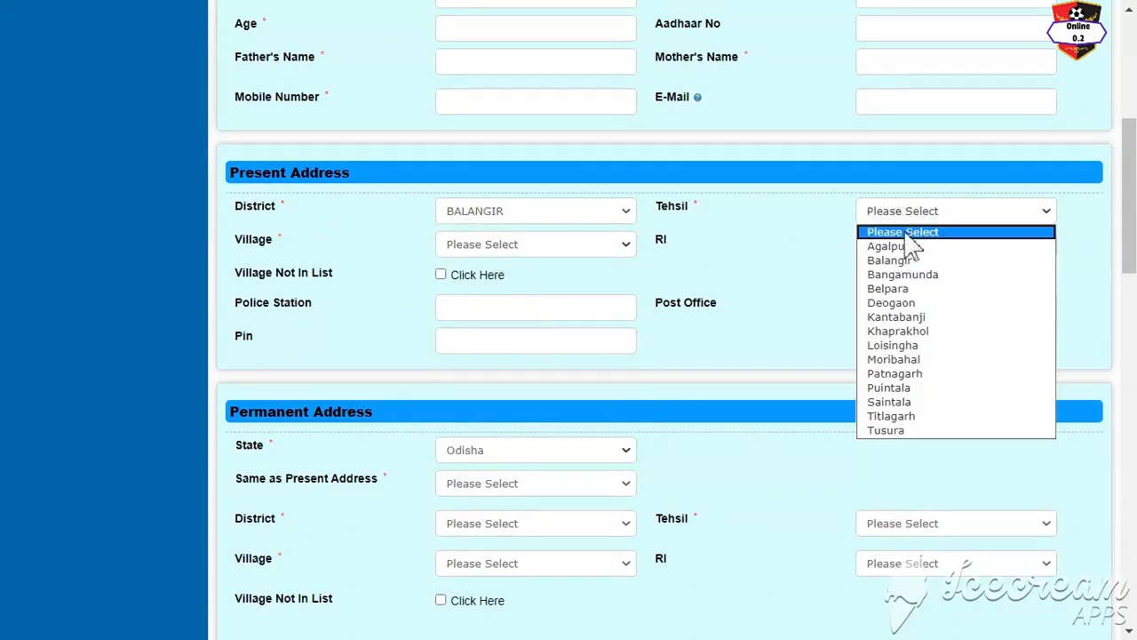
click(858, 275)
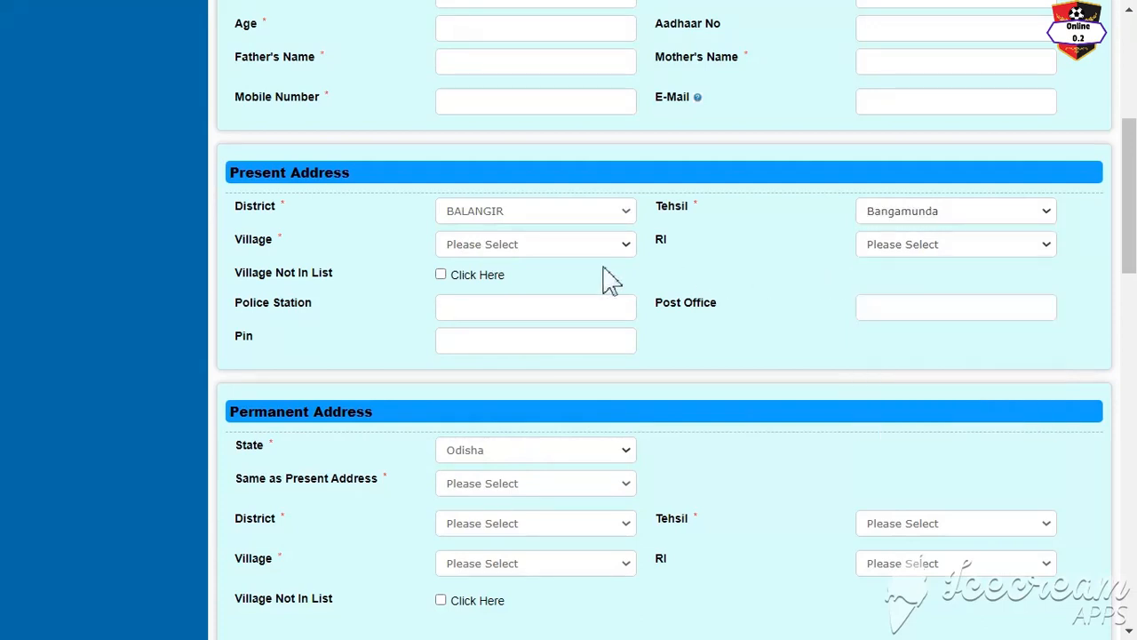
Step: Pick village kalkut and RI circle Gandharla for the present address
click(472, 248)
scroll(495, 527, down, 20)
scroll(524, 338, down, 5)
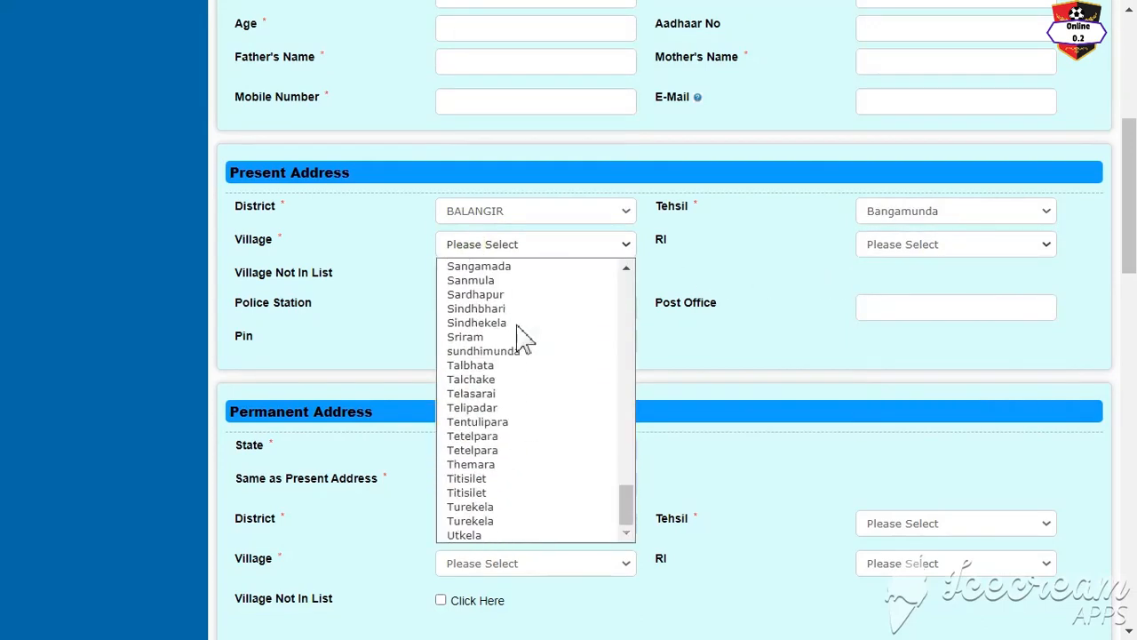
scroll(524, 338, up, 20)
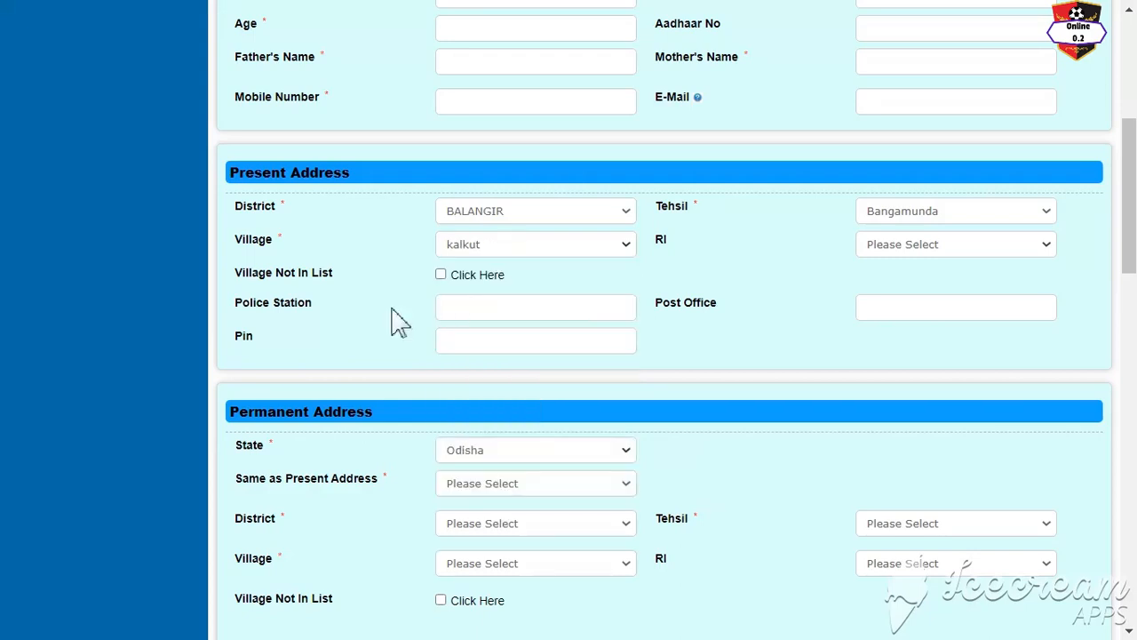
scroll(286, 311, down, 1)
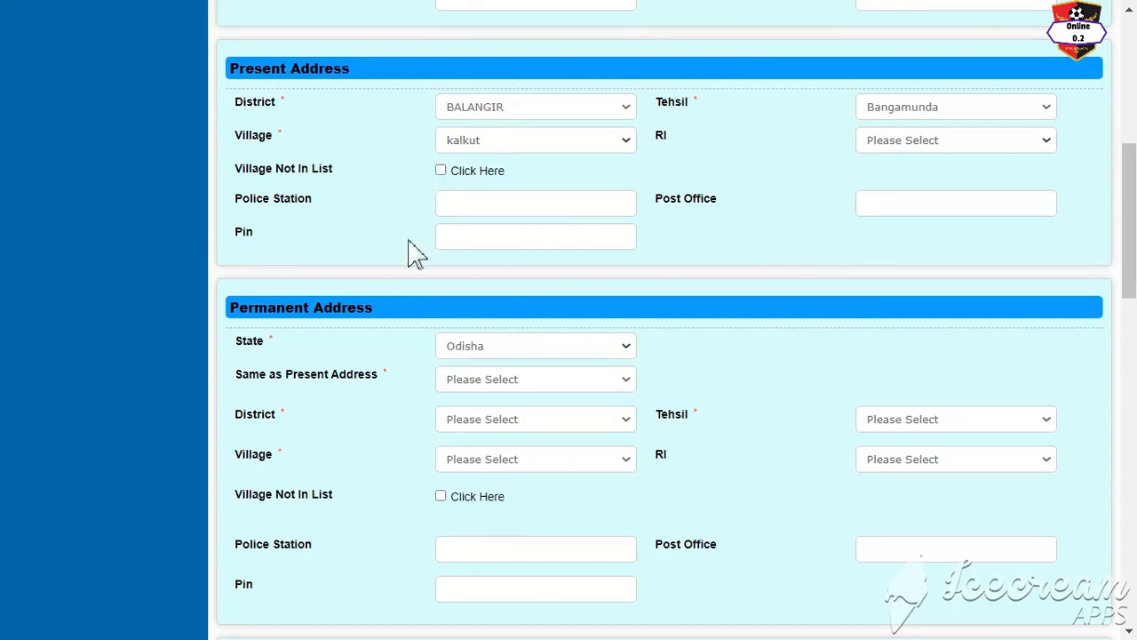
click(944, 142)
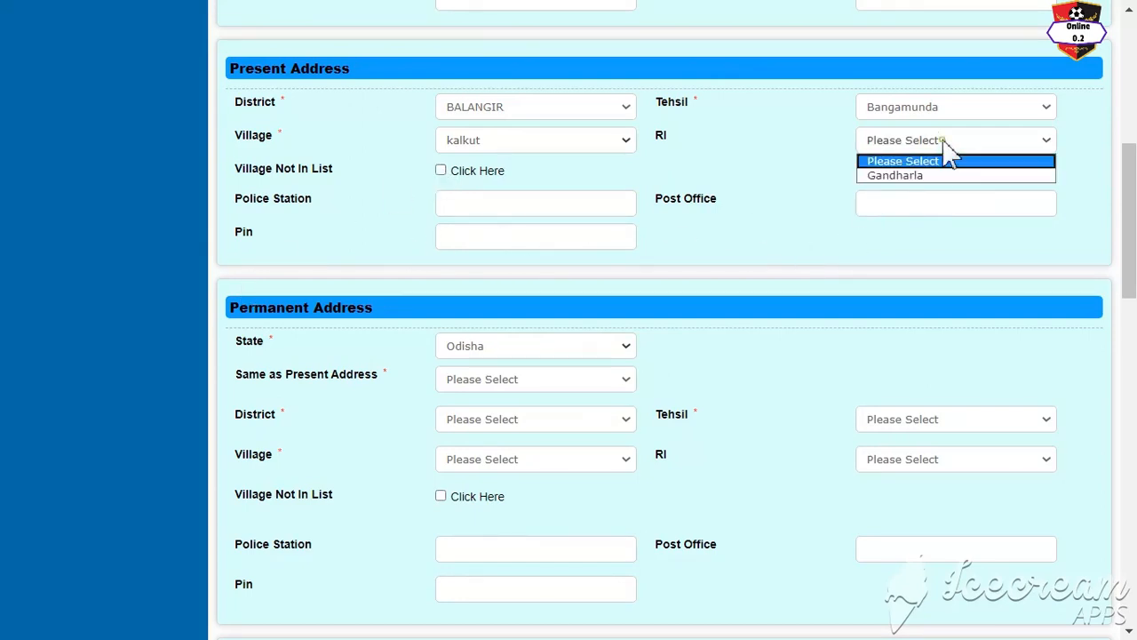
click(939, 175)
scroll(302, 182, down, 2)
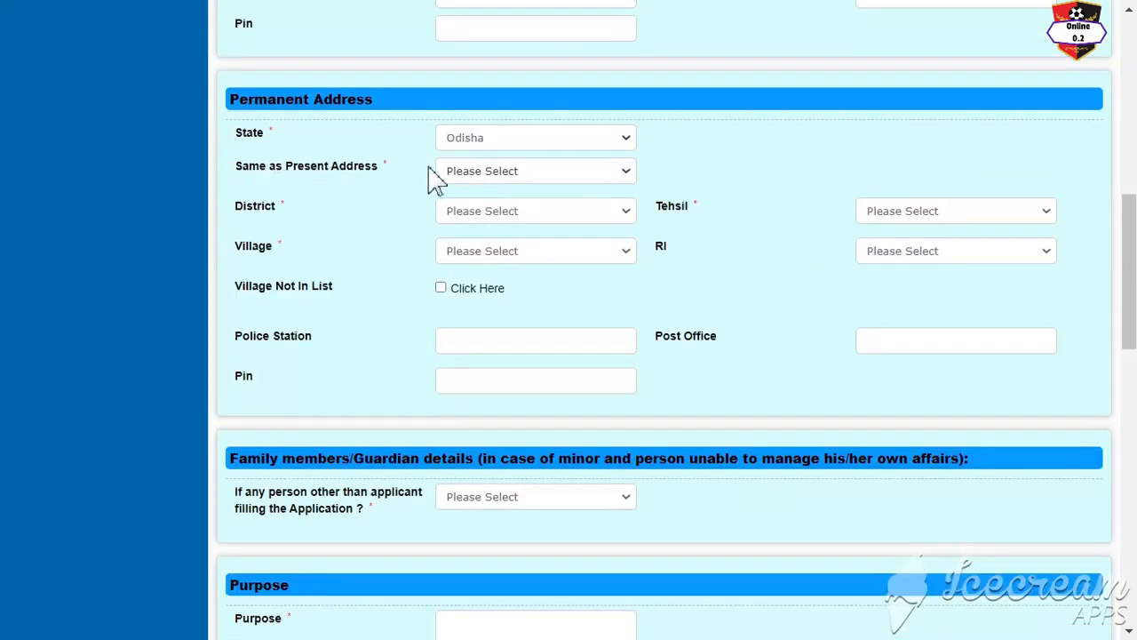
Step: Set 'Same as Present Address' to Yes for the permanent address
click(497, 172)
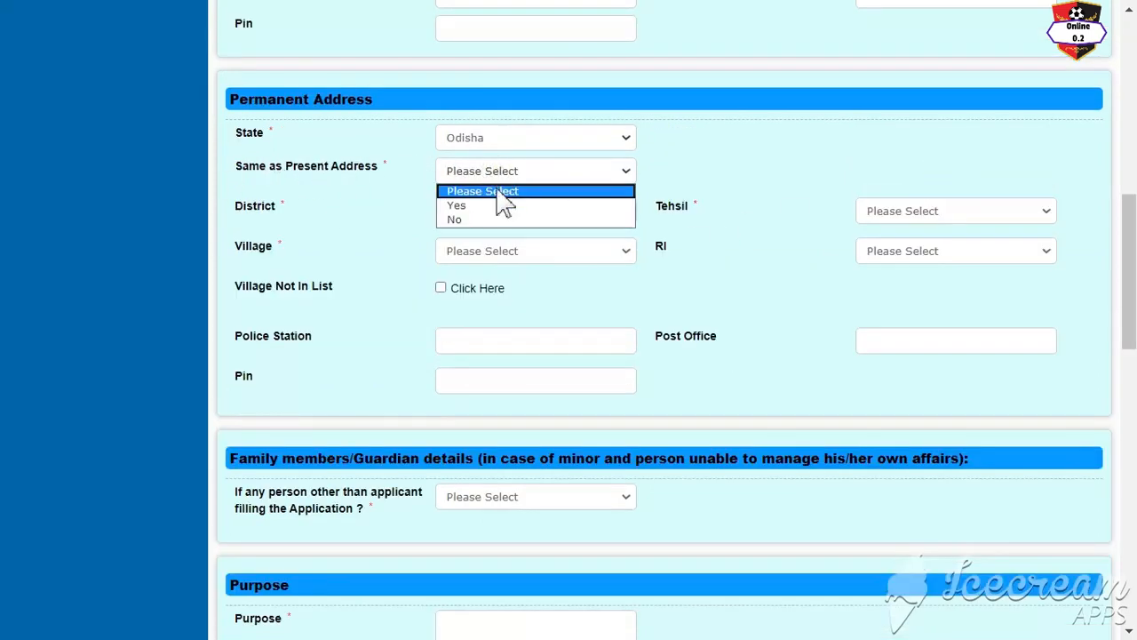
click(503, 206)
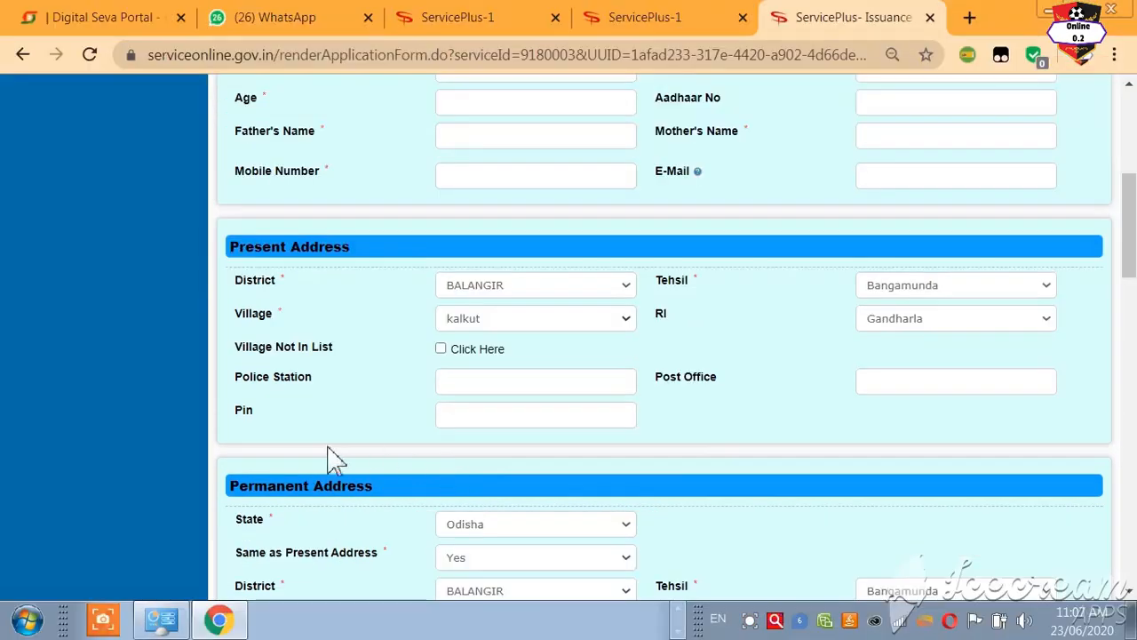
scroll(402, 418, down, 1)
scroll(404, 431, down, 2)
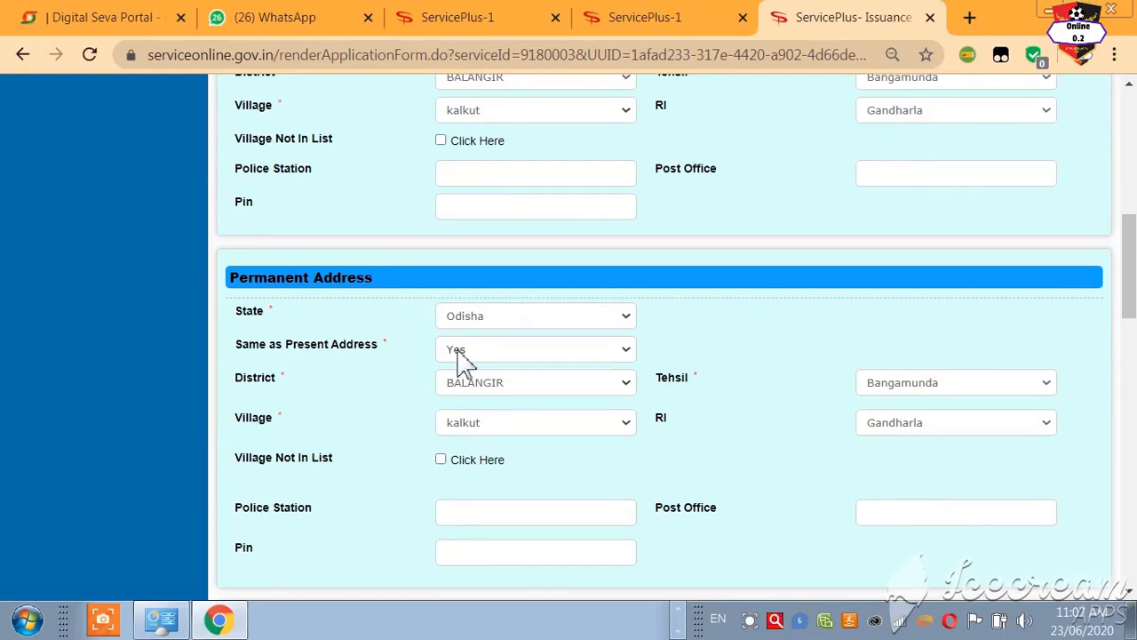
scroll(568, 462, down, 2)
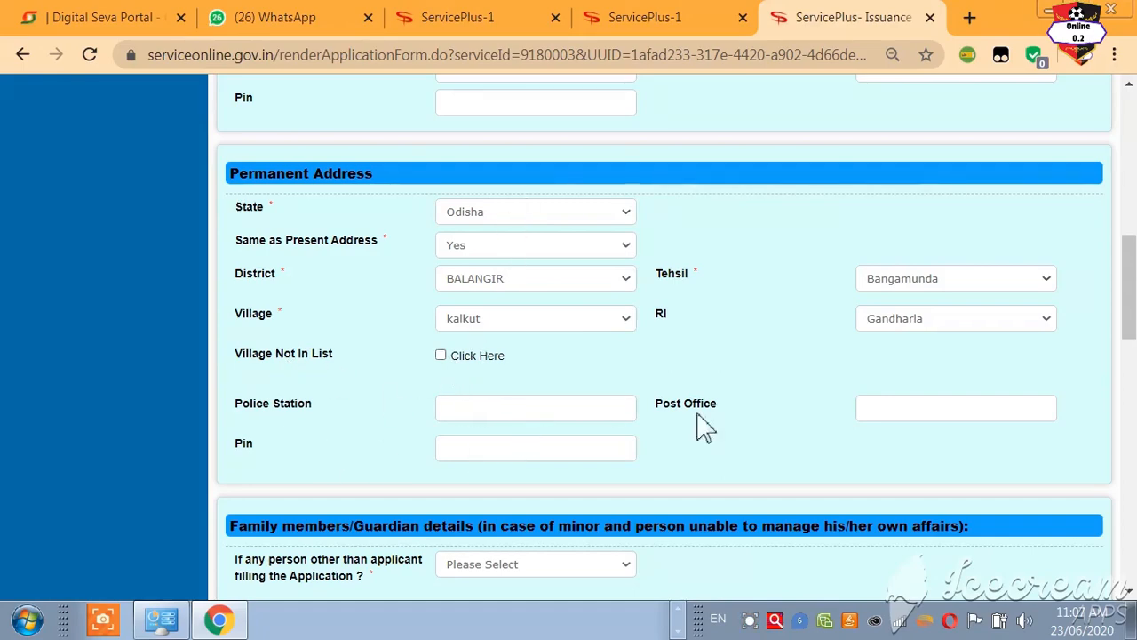
scroll(515, 435, down, 3)
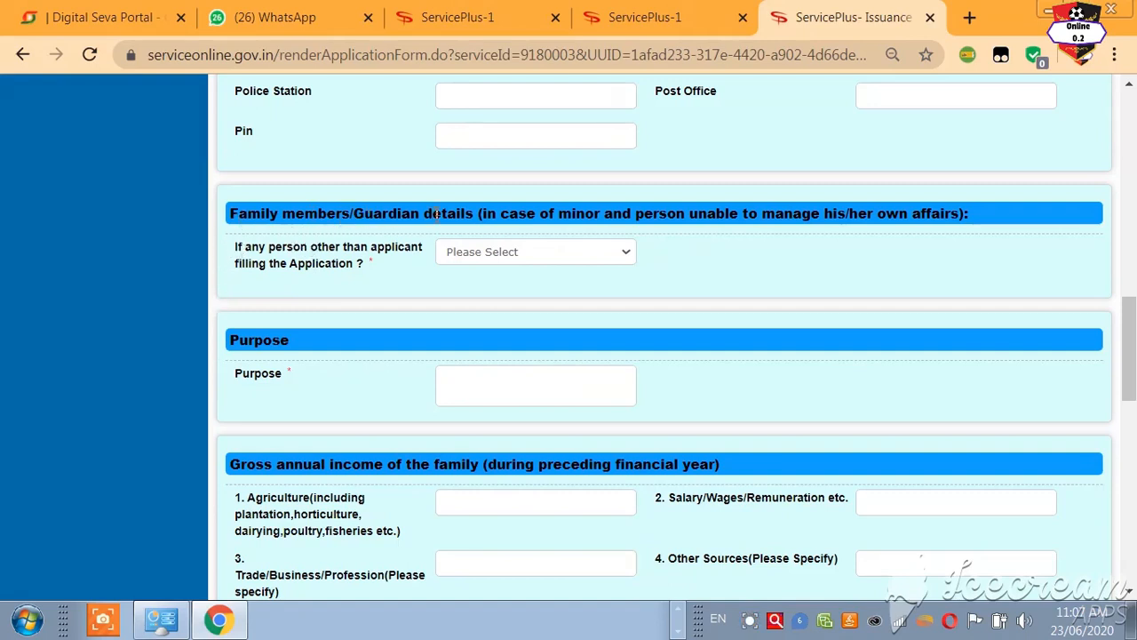
Step: Answer No to 'If any person other than applicant filling the Application?'
click(593, 255)
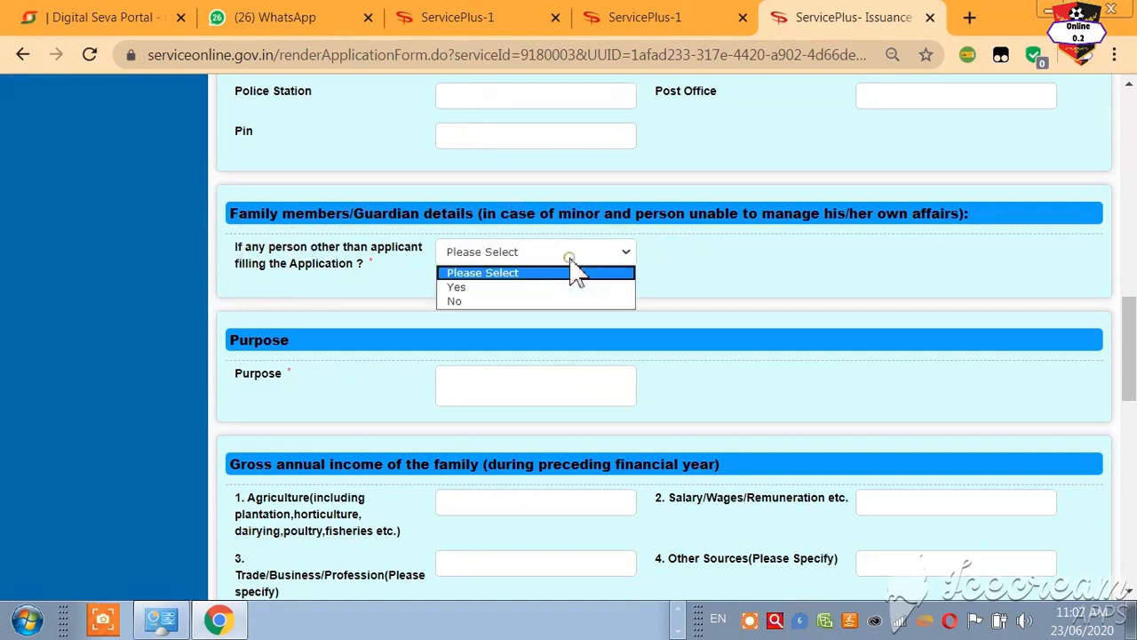
click(550, 303)
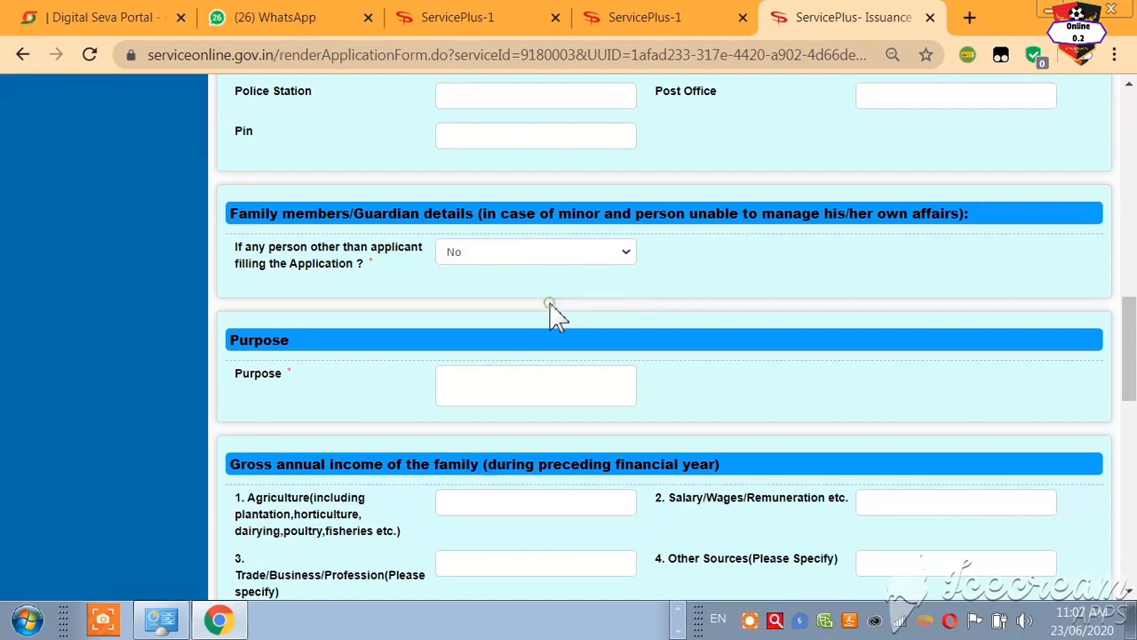
scroll(221, 406, down, 2)
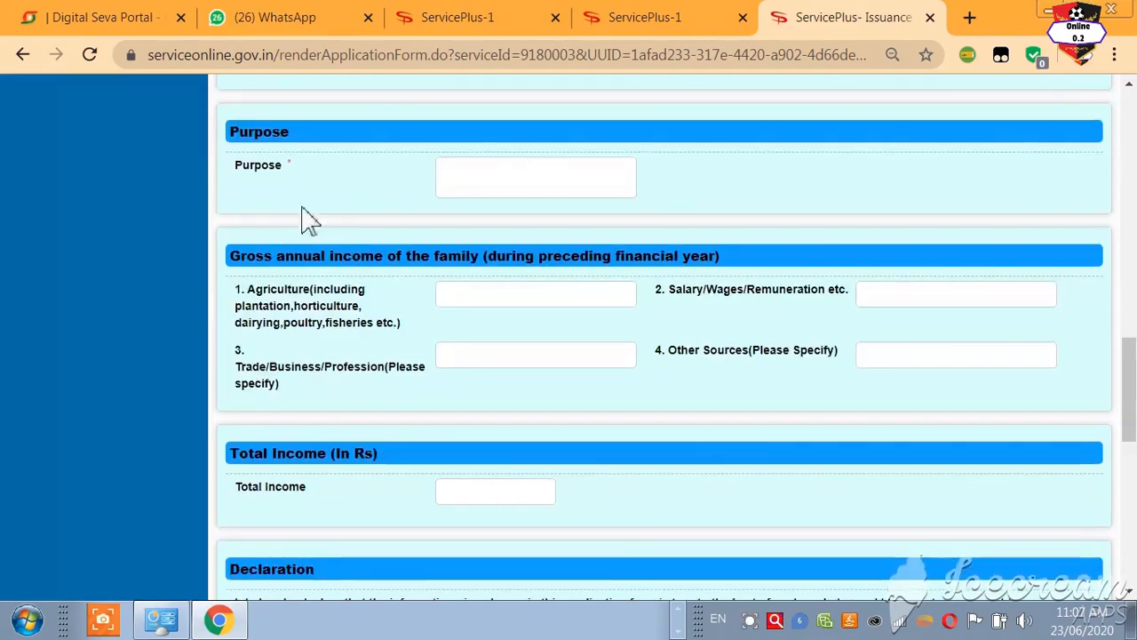
Step: Enter purpose 'For Service', agriculture income 25000 and other-sources income 5000
click(484, 174)
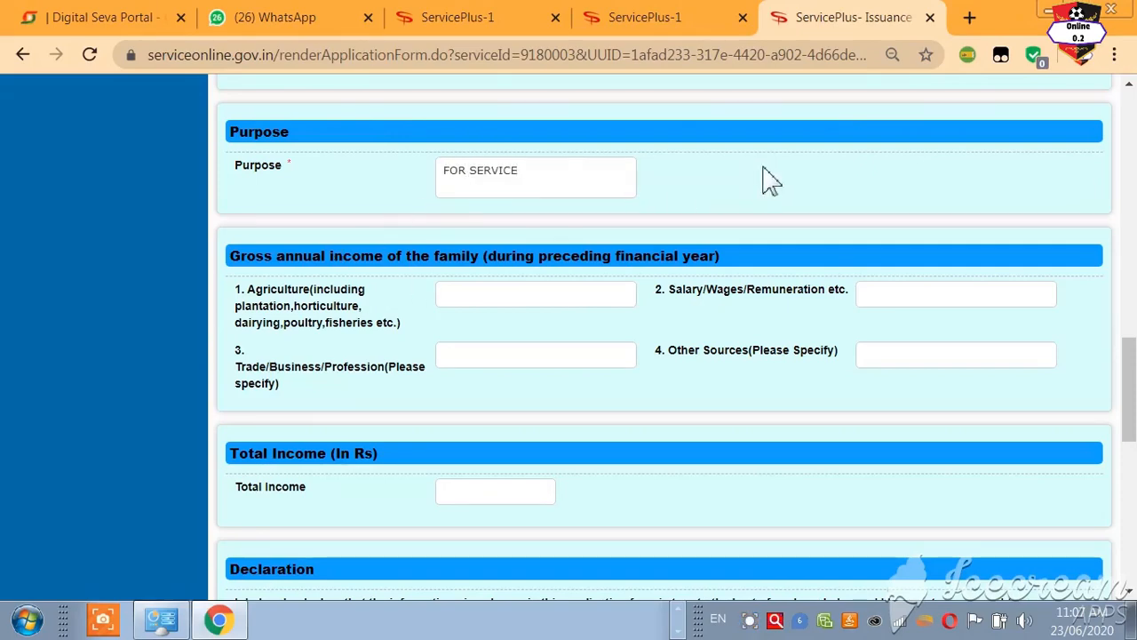
click(364, 325)
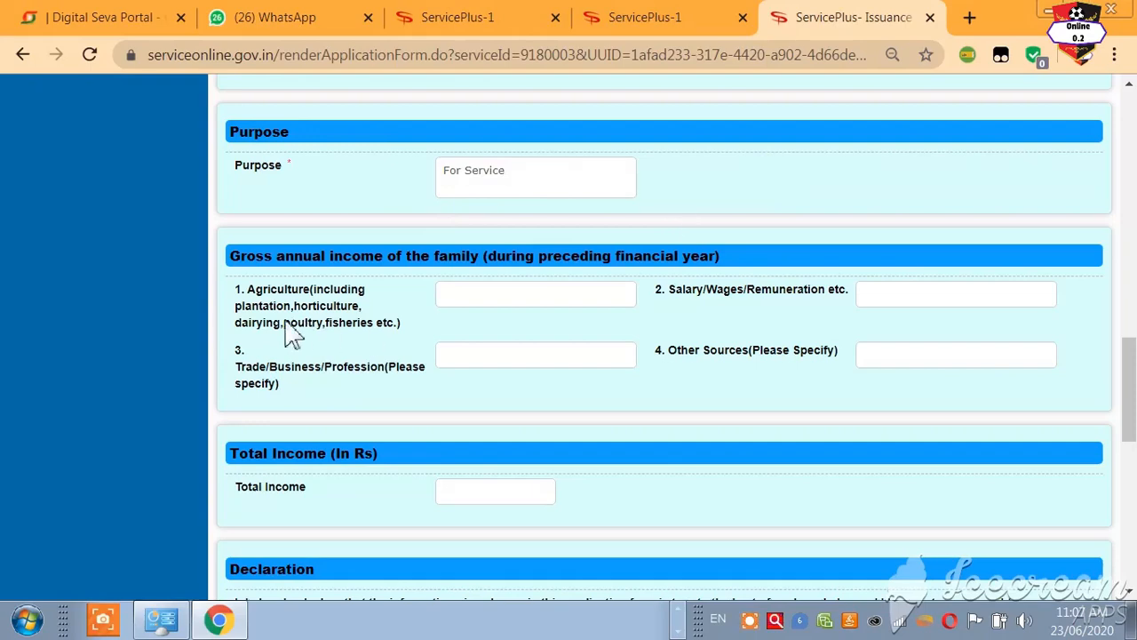
click(484, 305)
text(2)
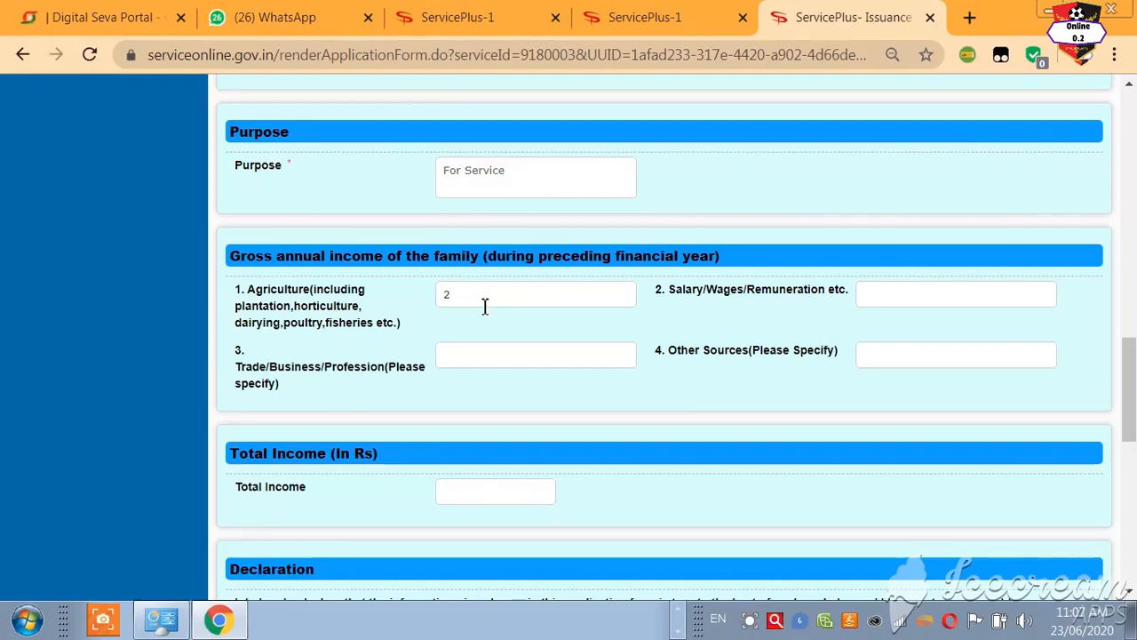
text(5000)
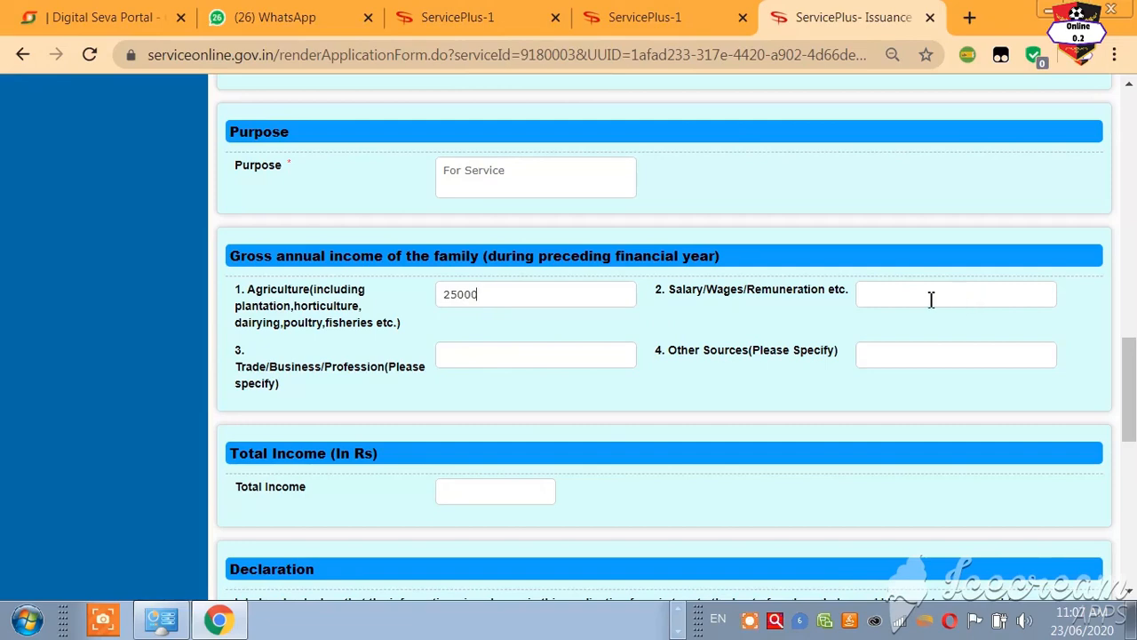
click(897, 357)
text(50)
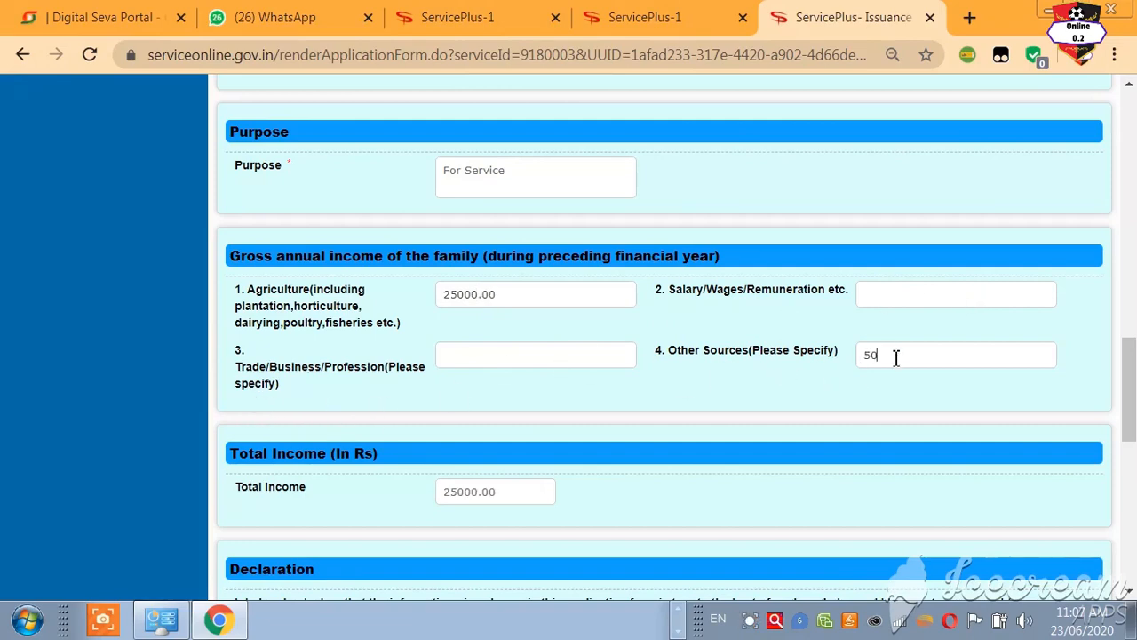
text(00)
click(580, 405)
scroll(489, 495, down, 5)
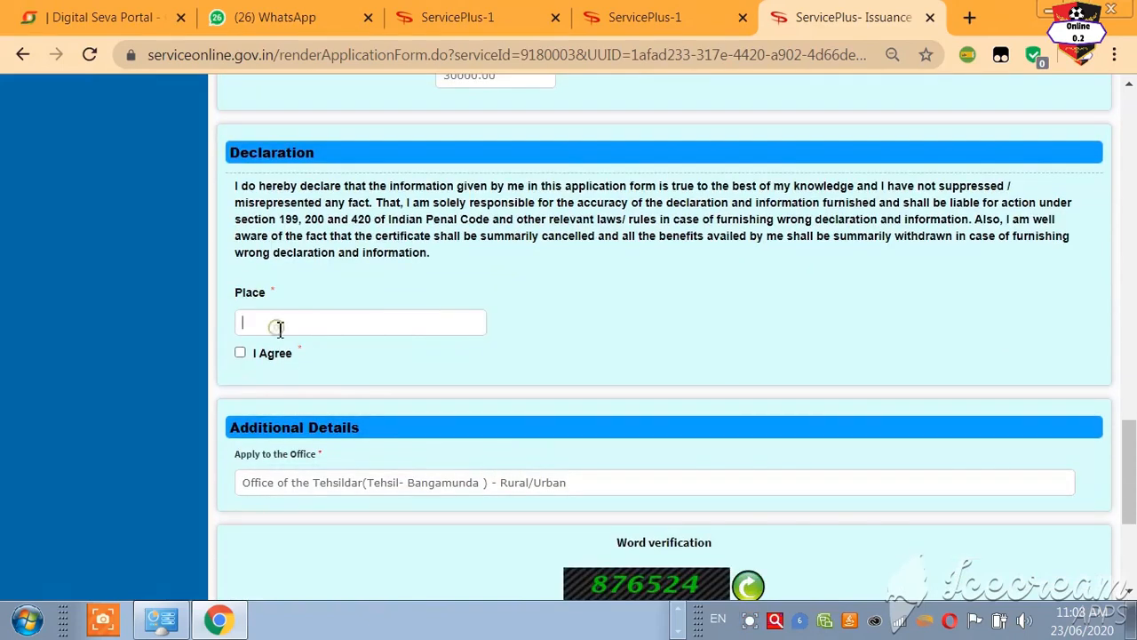
Step: Confirm the Bangamunda Tehsildar office and enter the word verification 876524
scroll(308, 333, down, 3)
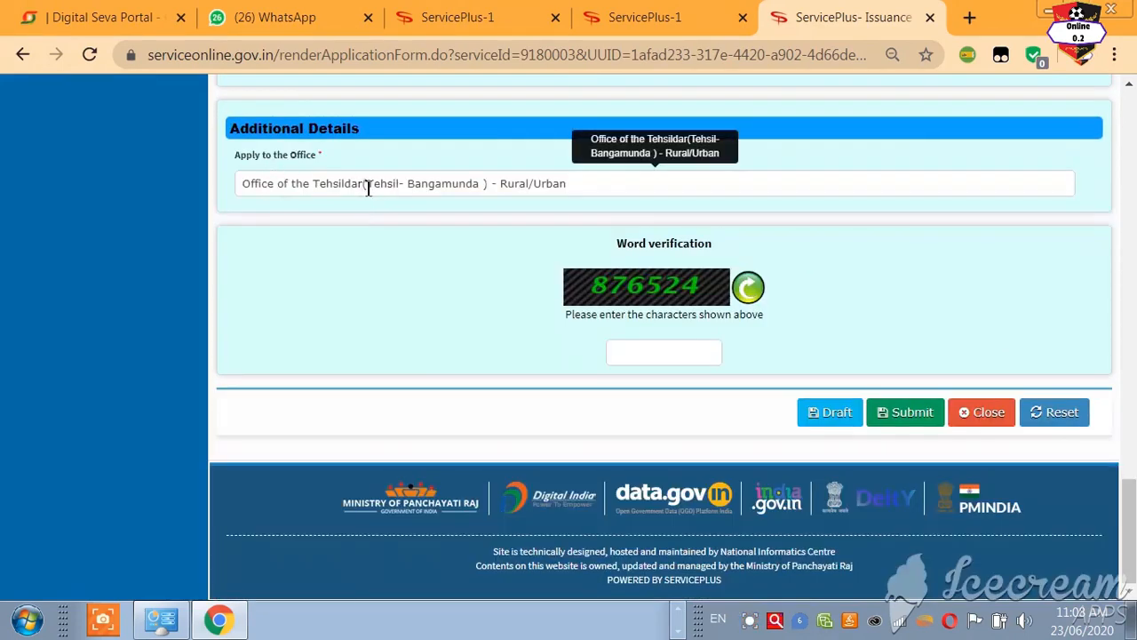
click(484, 183)
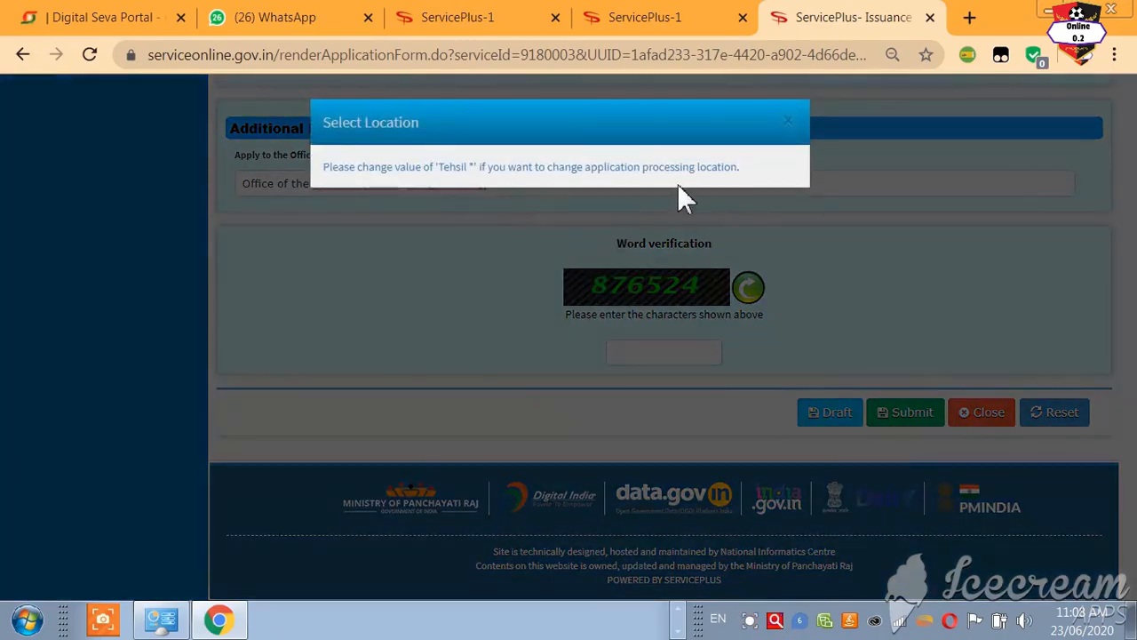
click(790, 122)
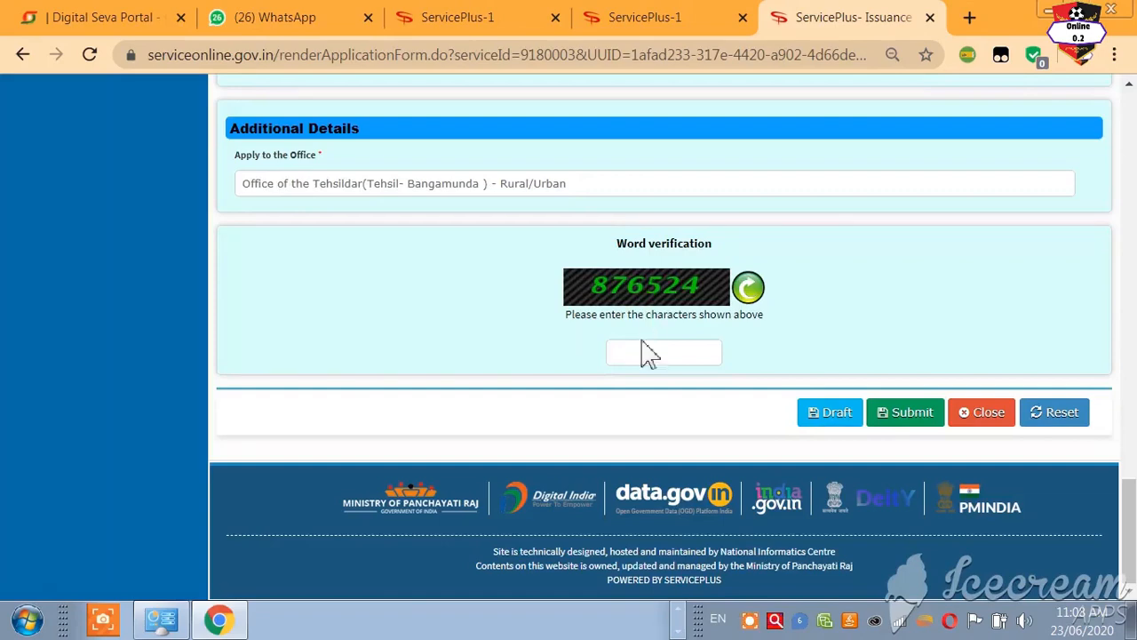
text(876524)
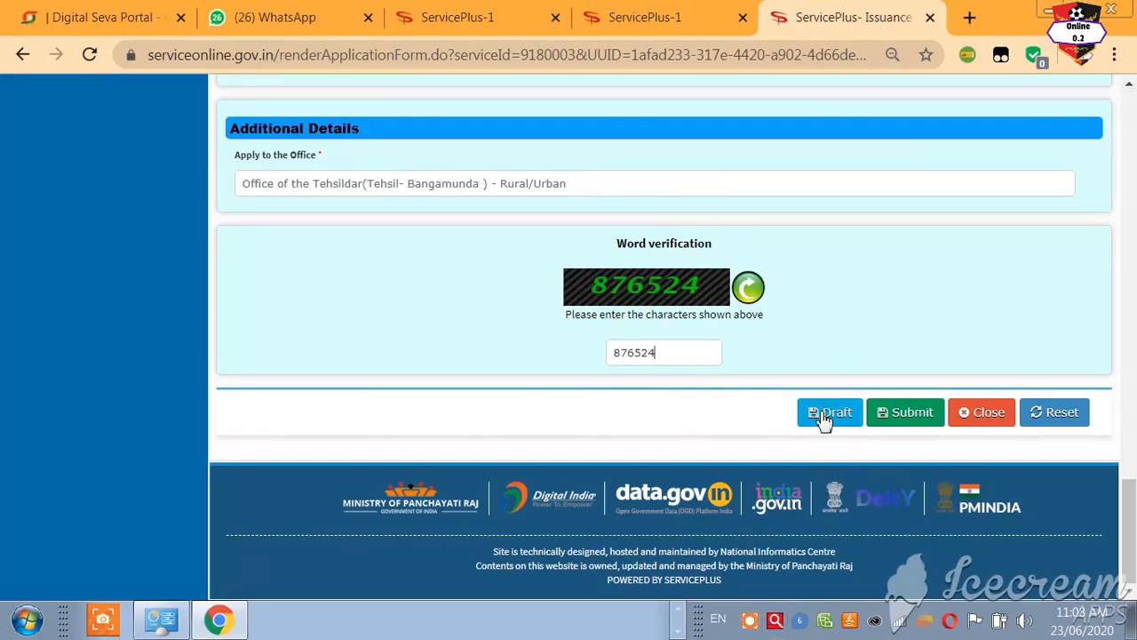
Step: Save the income certificate application as a draft
scroll(825, 345, up, 15)
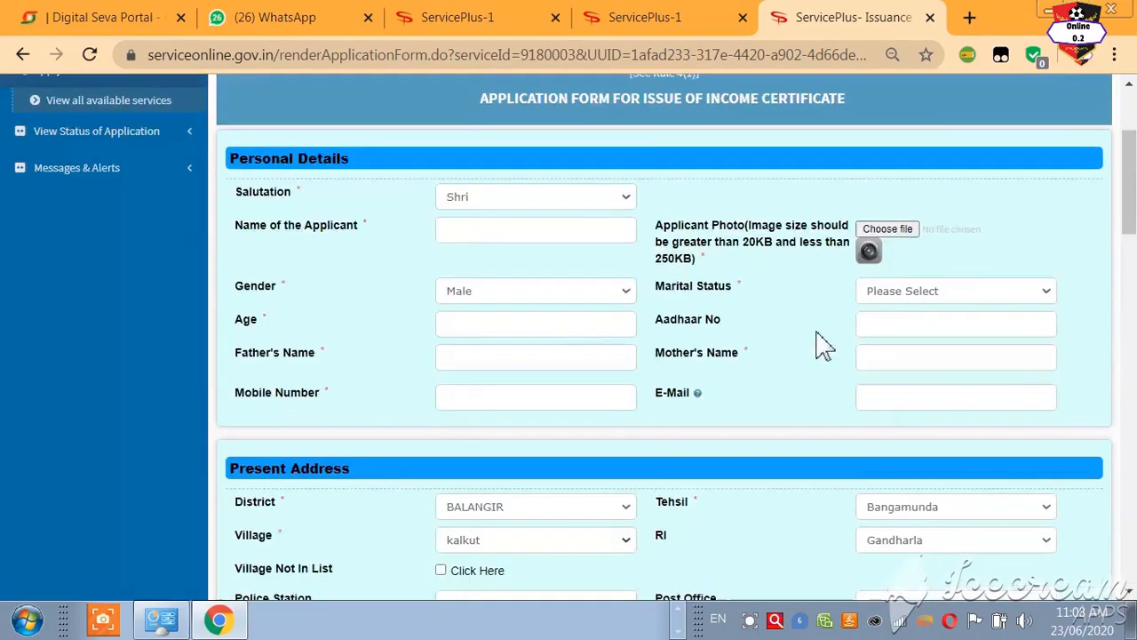
scroll(530, 429, down, 15)
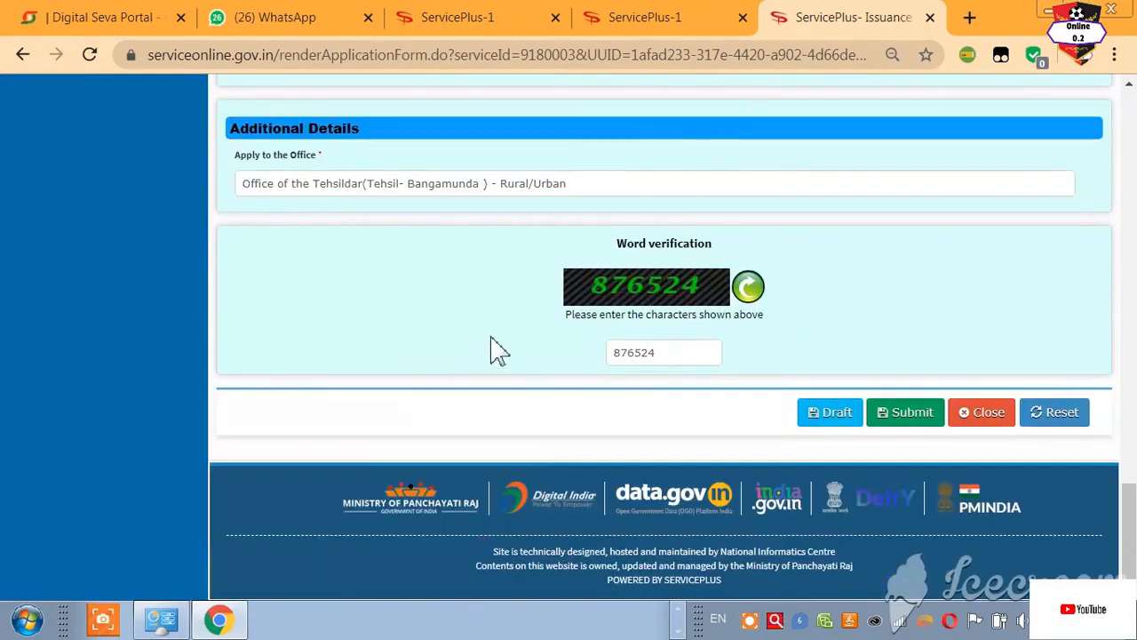
click(835, 426)
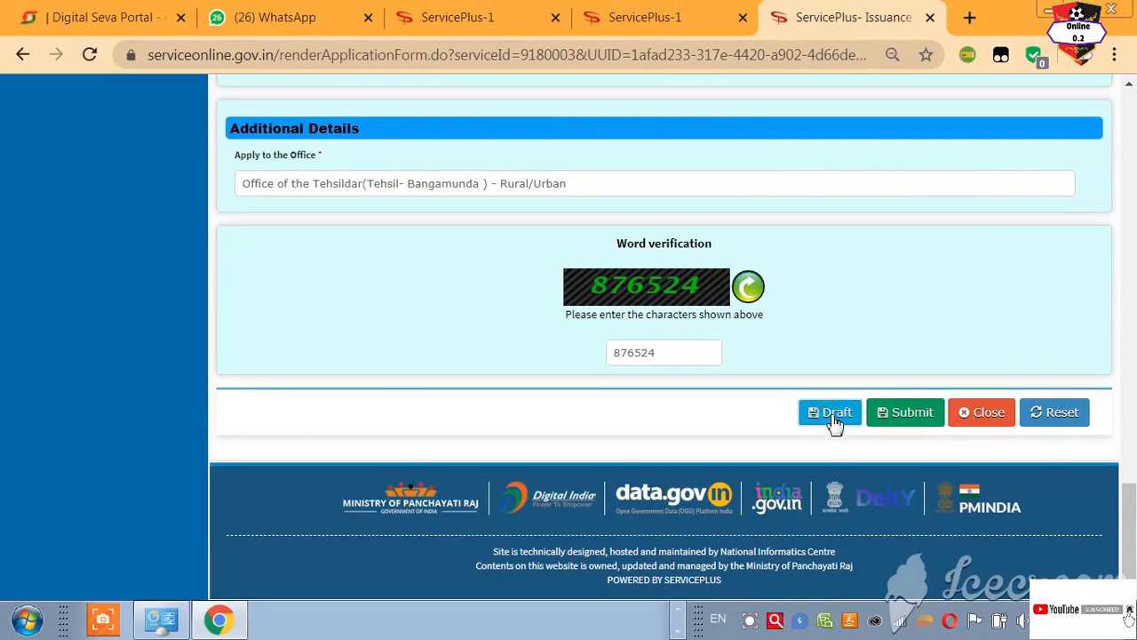
click(835, 424)
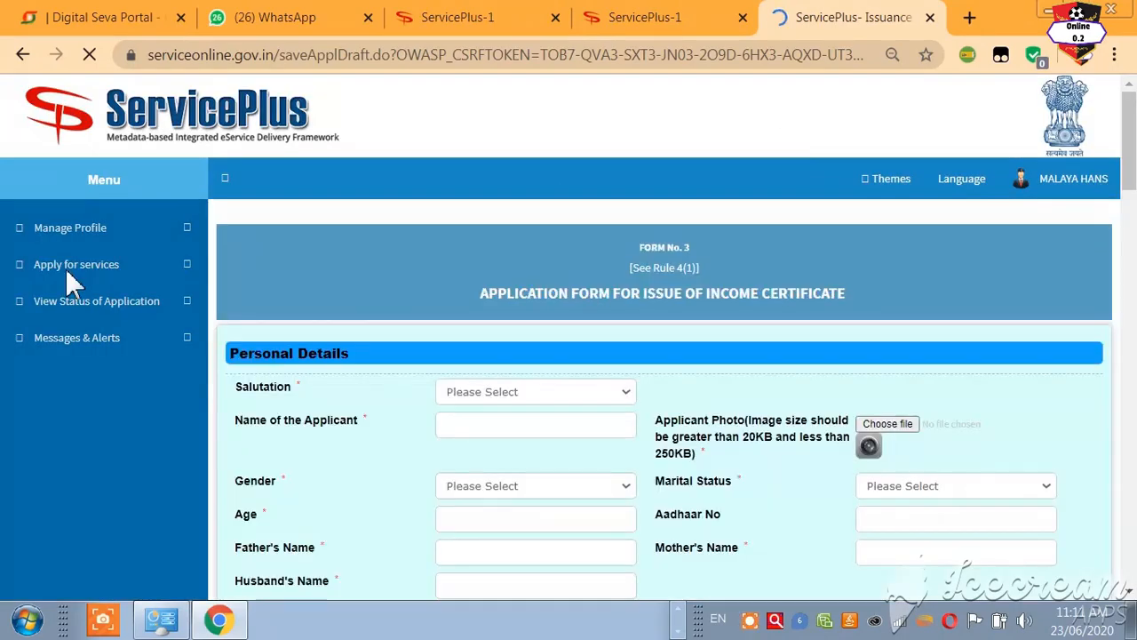
Step: Acknowledge the draft reference alert and reopen the draft from View Incomplete Application
click(65, 267)
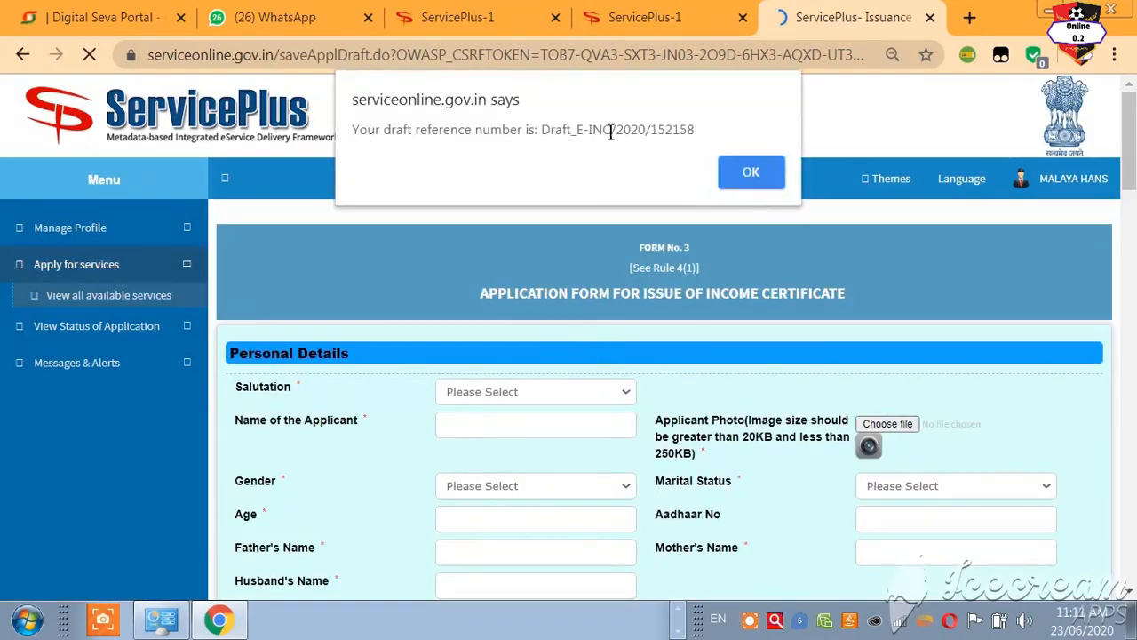
click(744, 175)
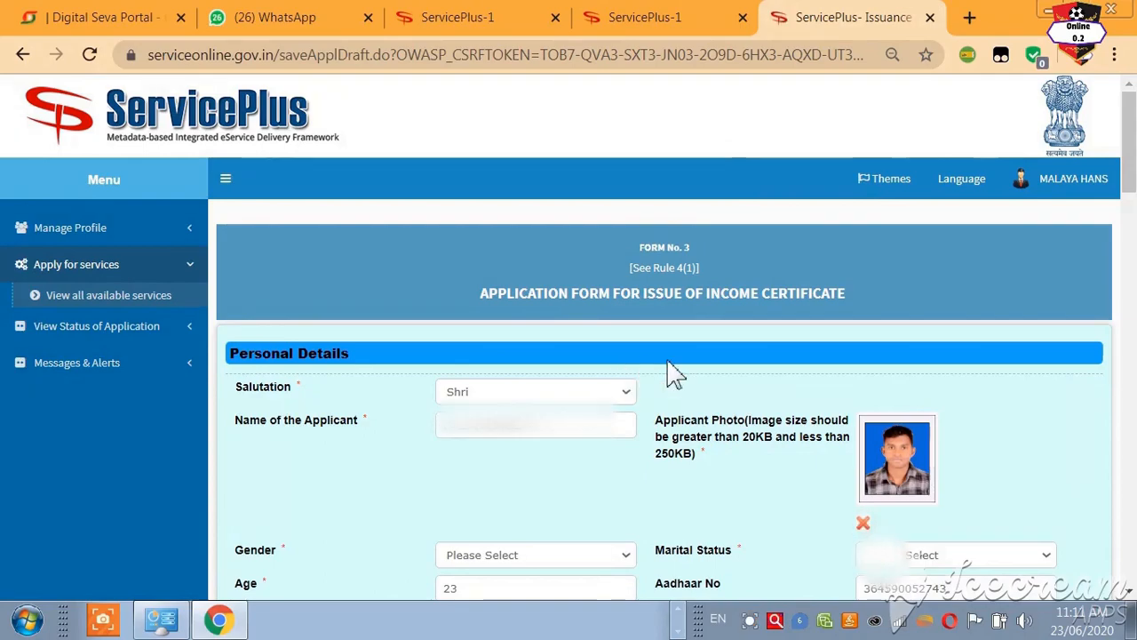
scroll(673, 373, down, 5)
scroll(680, 376, down, 15)
scroll(681, 380, up, 20)
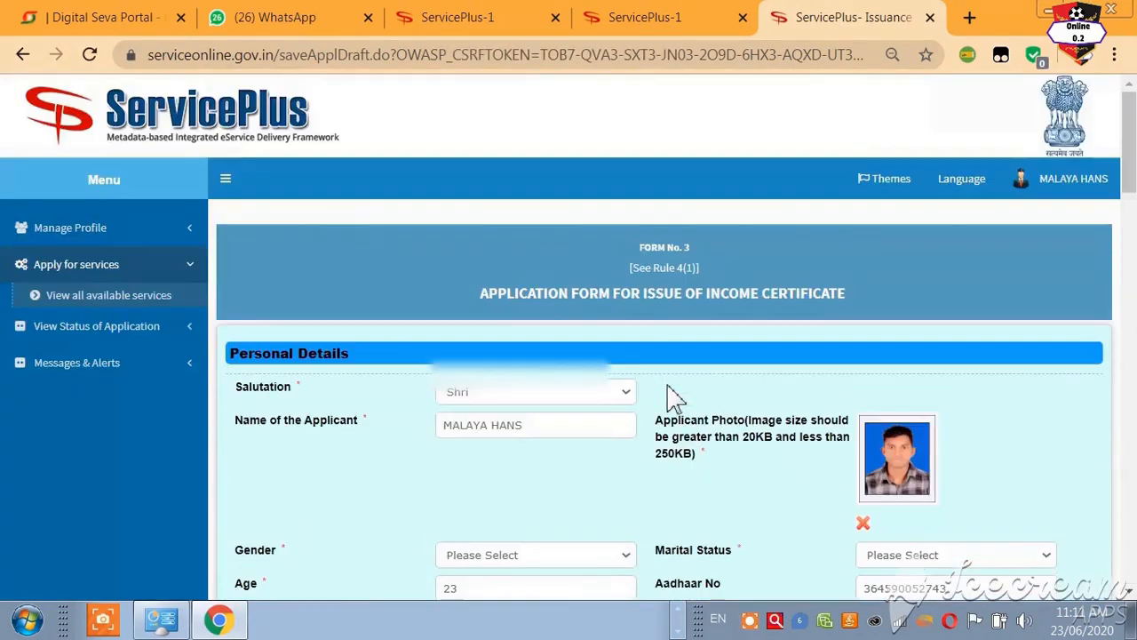
click(120, 325)
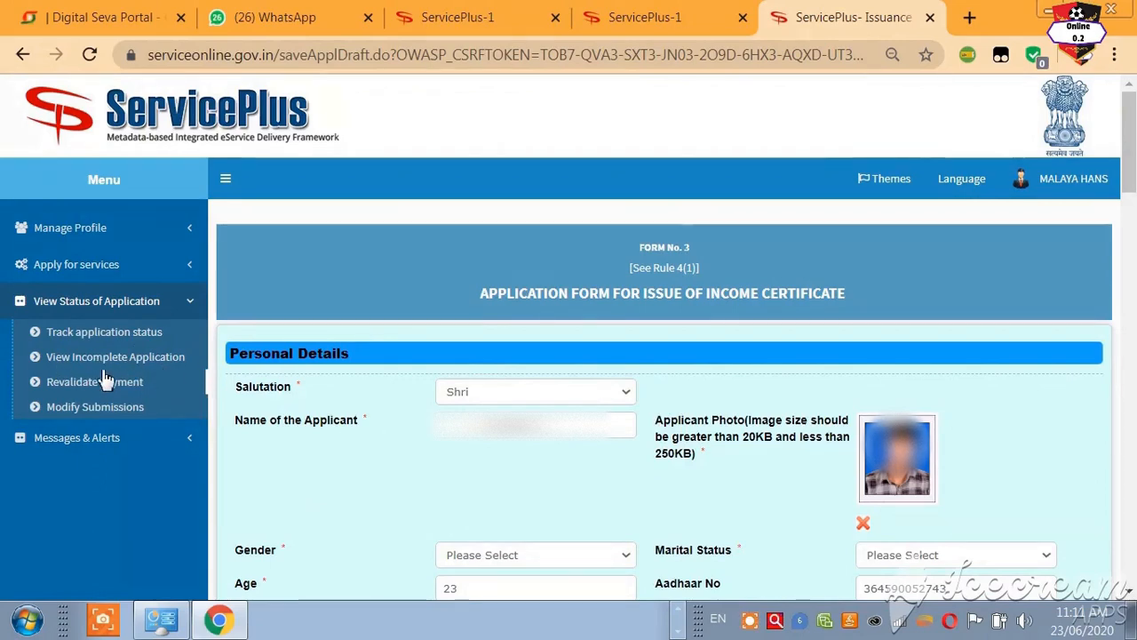
click(152, 357)
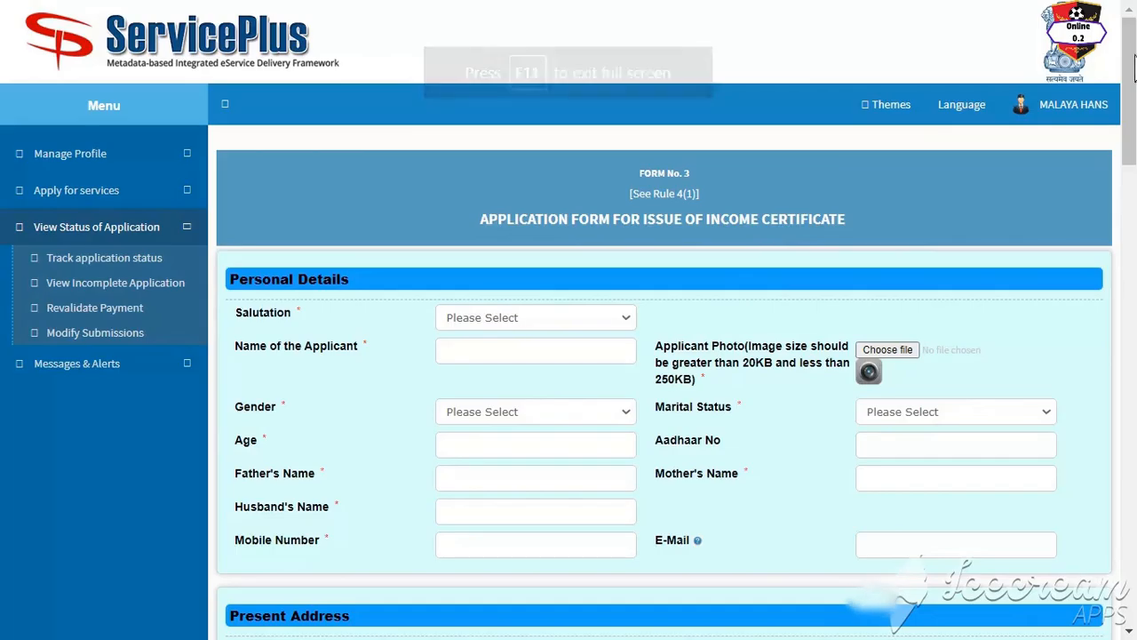
Step: Set the Marital Status to Unmarried
drag(1128, 53, 1135, 506)
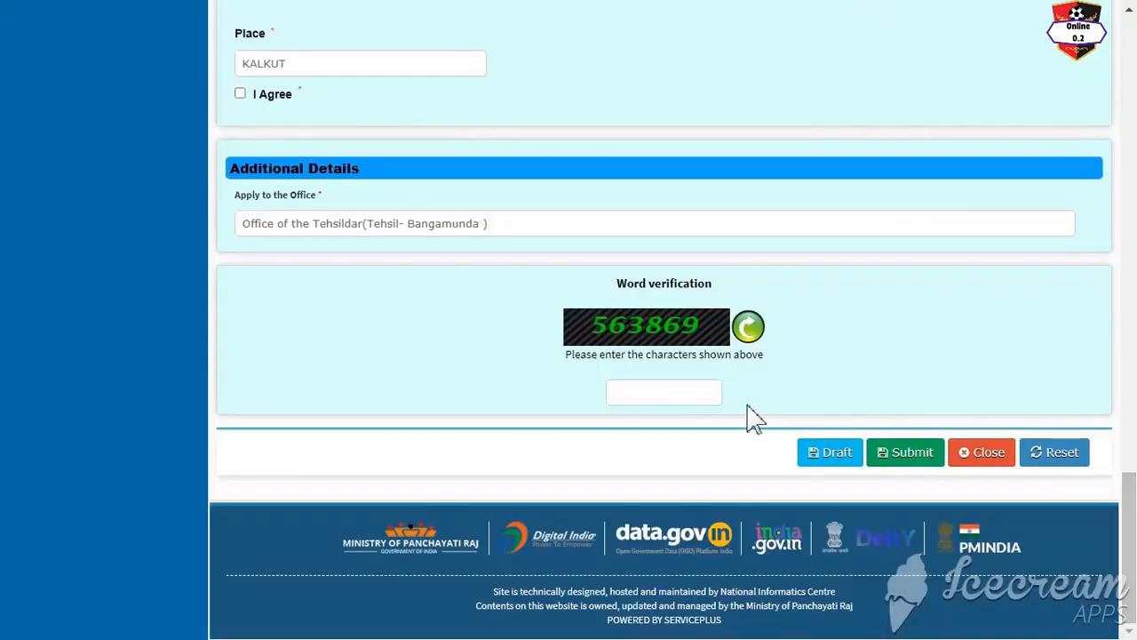
scroll(752, 425, up, 15)
scroll(753, 421, up, 10)
scroll(799, 368, down, 4)
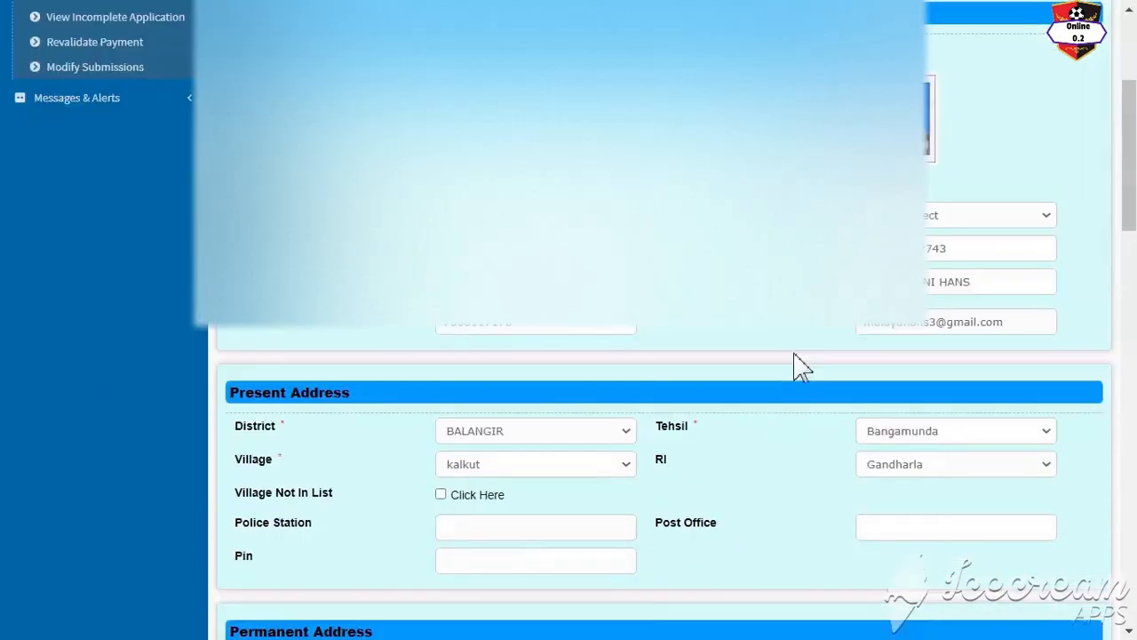
scroll(802, 366, up, 3)
scroll(802, 366, down, 3)
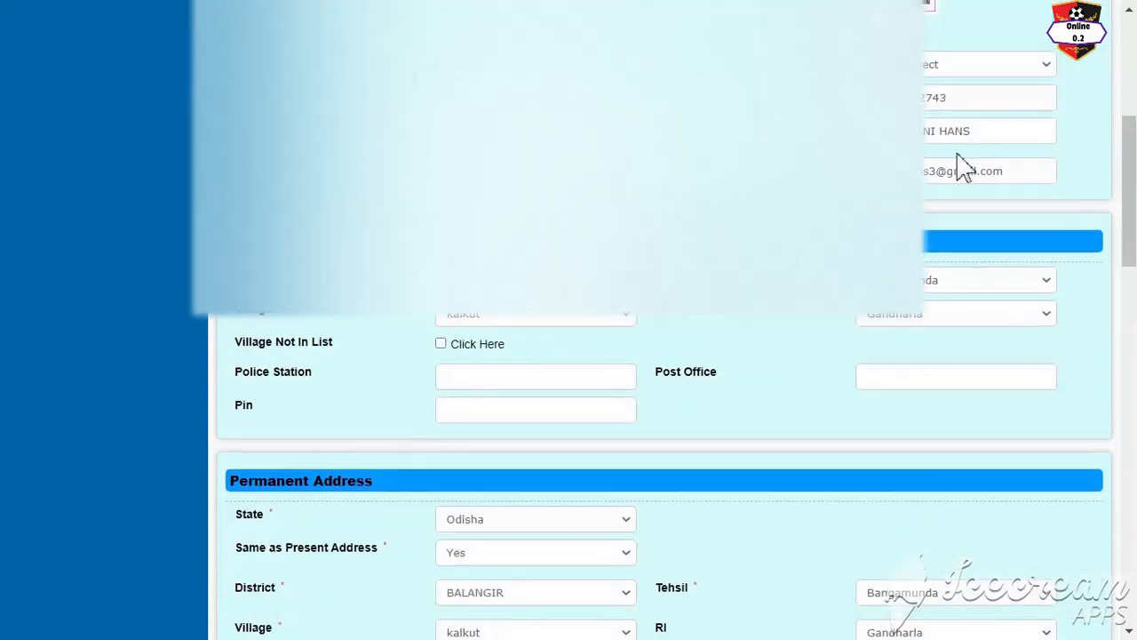
click(965, 83)
click(965, 98)
Step: Enter word verification 563869 and submit the form to its review page
scroll(658, 355, up, 3)
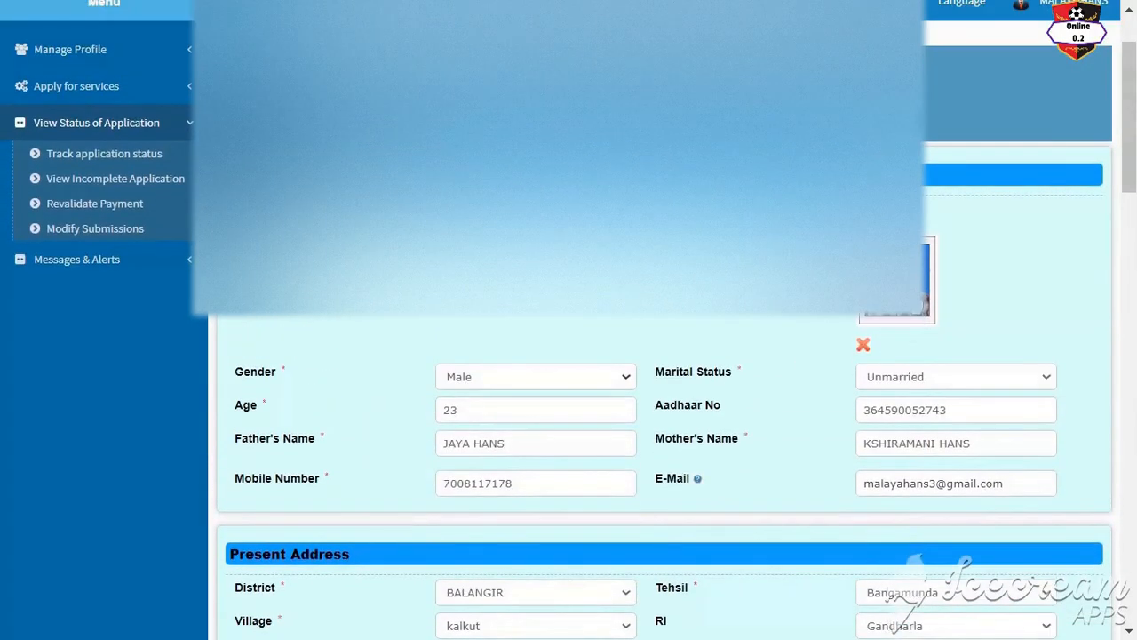
scroll(657, 400, down, 10)
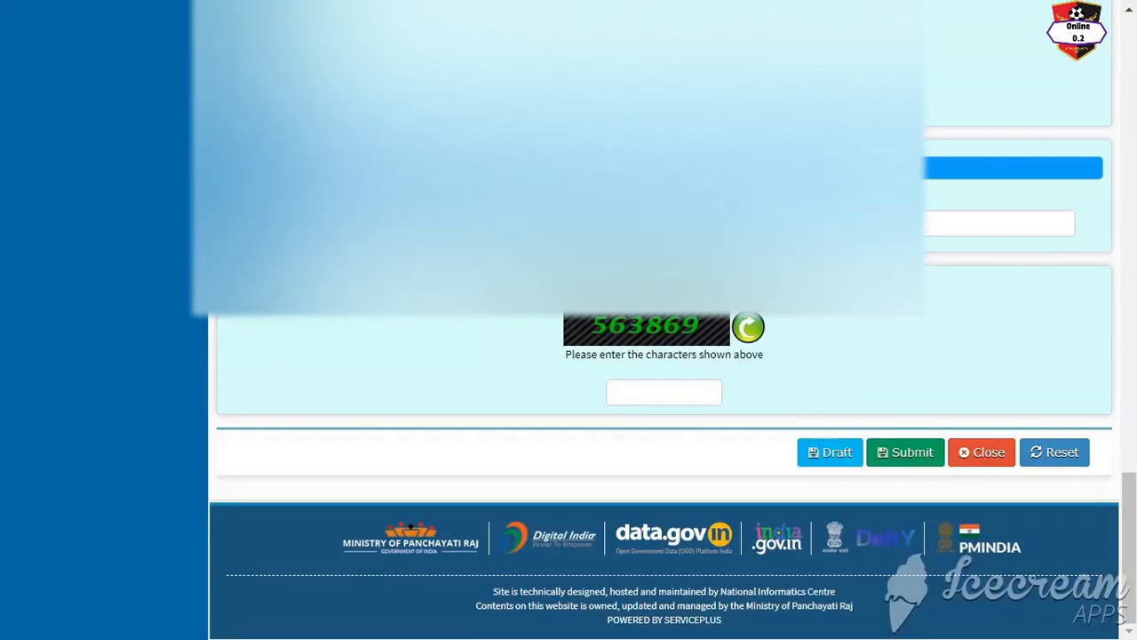
click(682, 394)
text(563869)
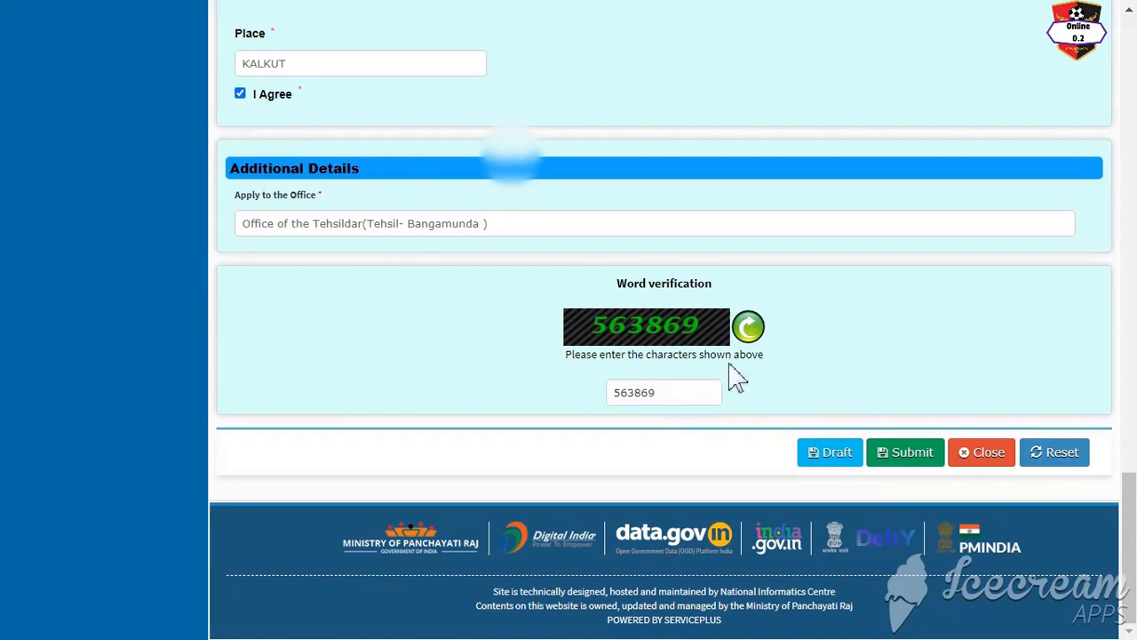
click(904, 452)
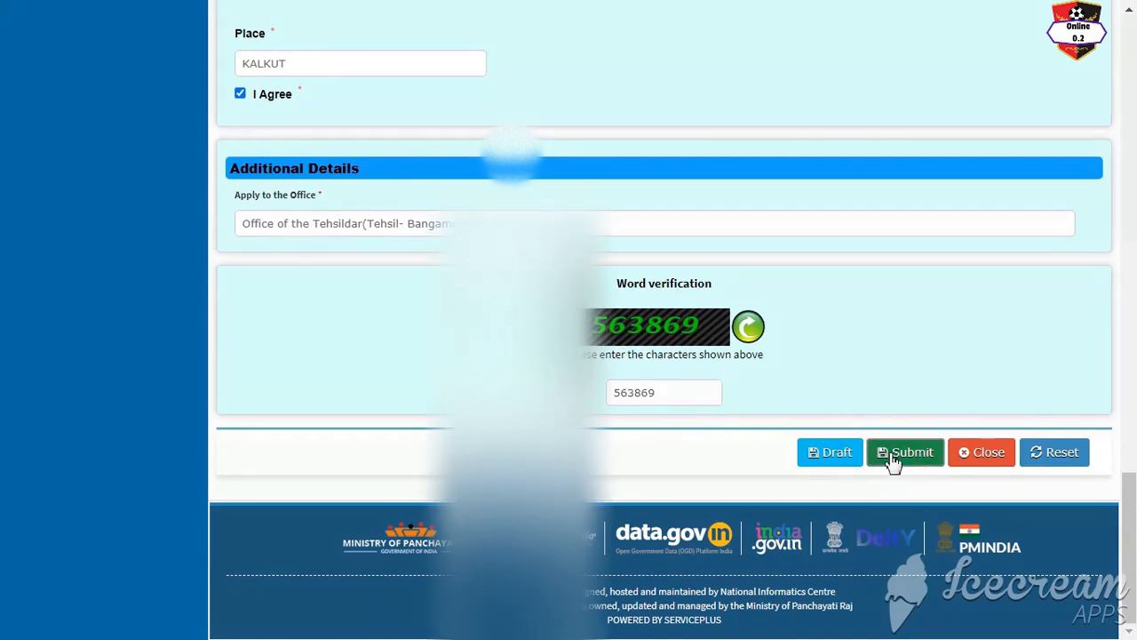
scroll(367, 279, down, 3)
scroll(616, 182, down, 3)
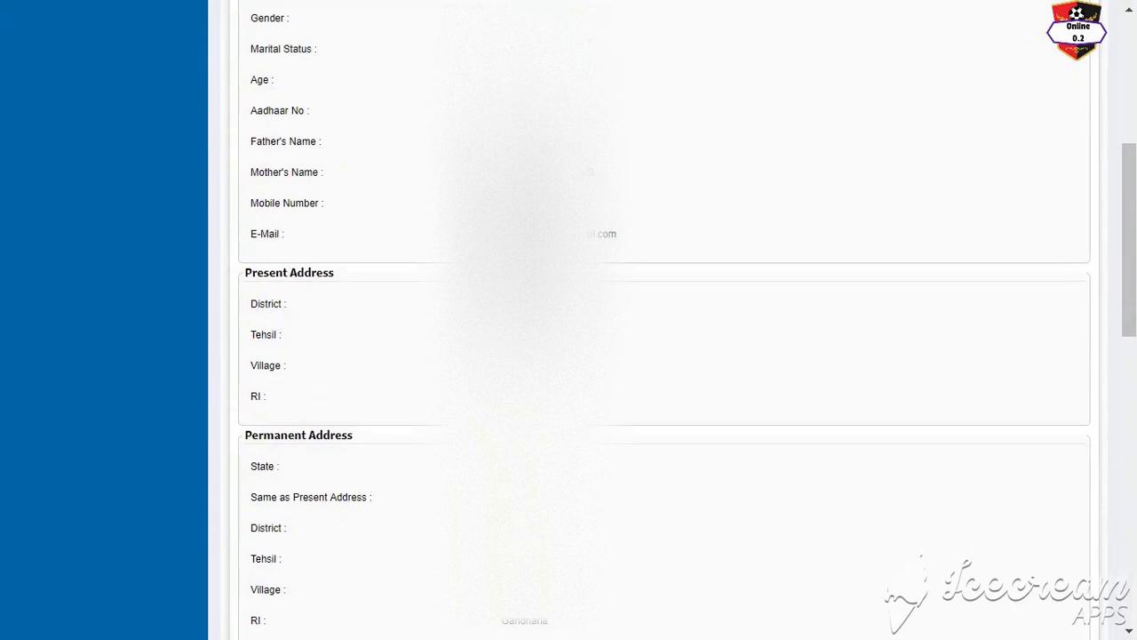
scroll(698, 367, down, 15)
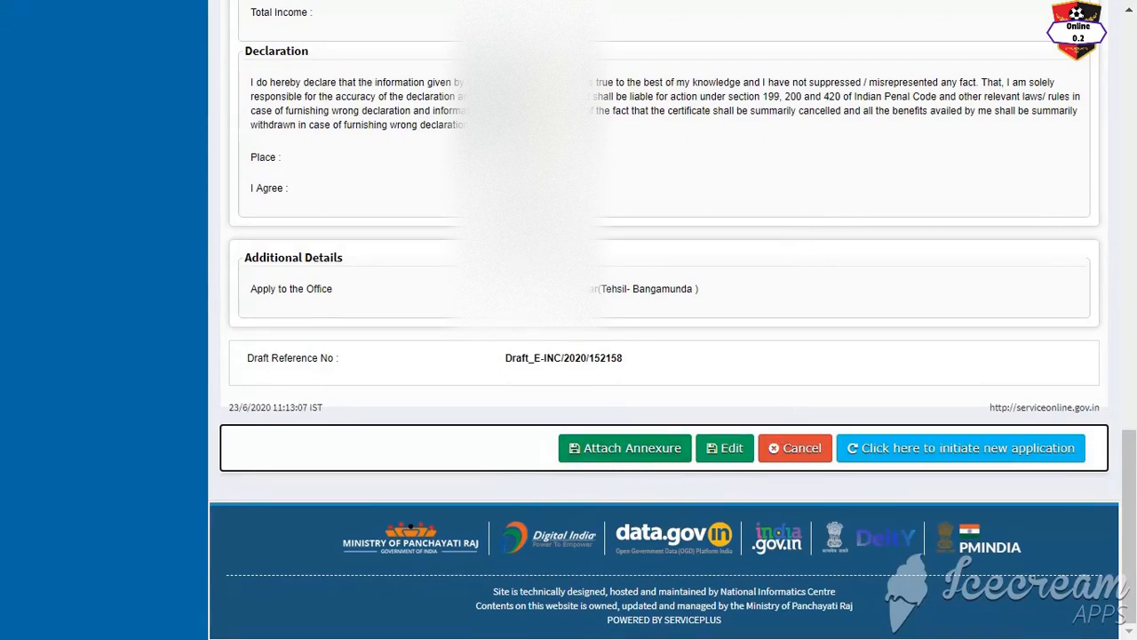
click(662, 449)
Step: Open the Attach Annexure enclosure page
click(604, 455)
scroll(657, 331, down, 4)
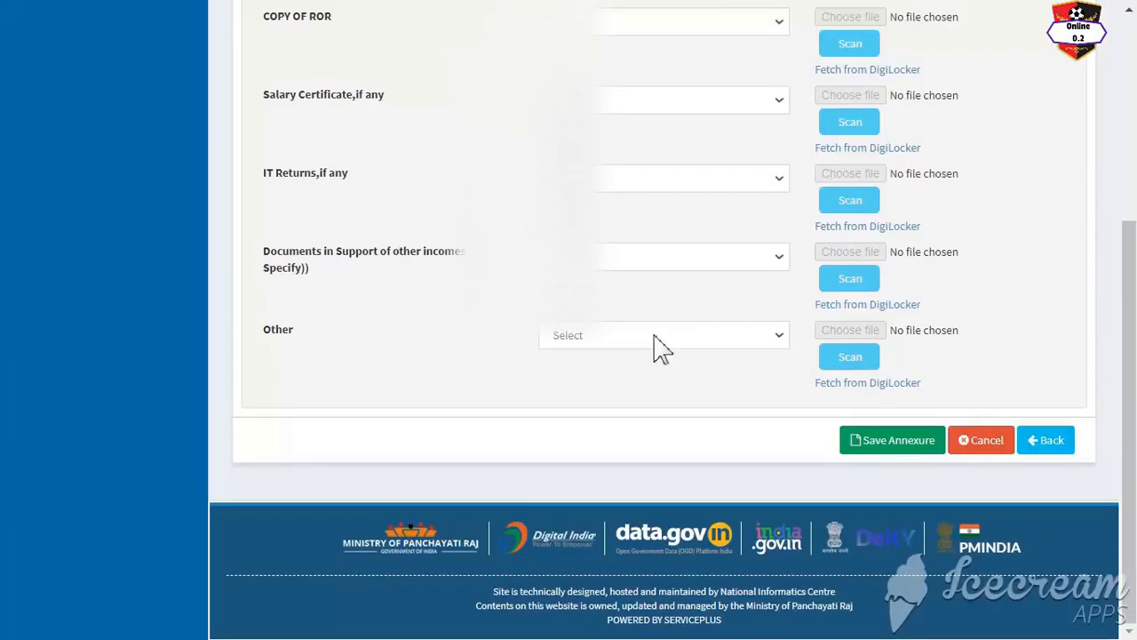
scroll(635, 173, up, 4)
click(125, 227)
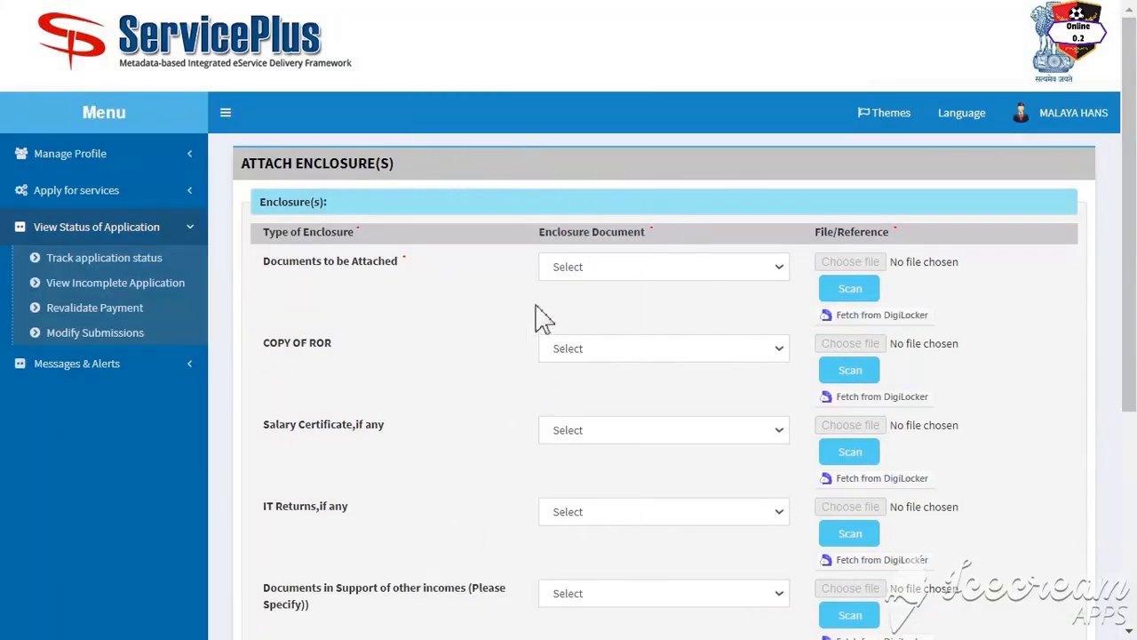
scroll(533, 266, down, 4)
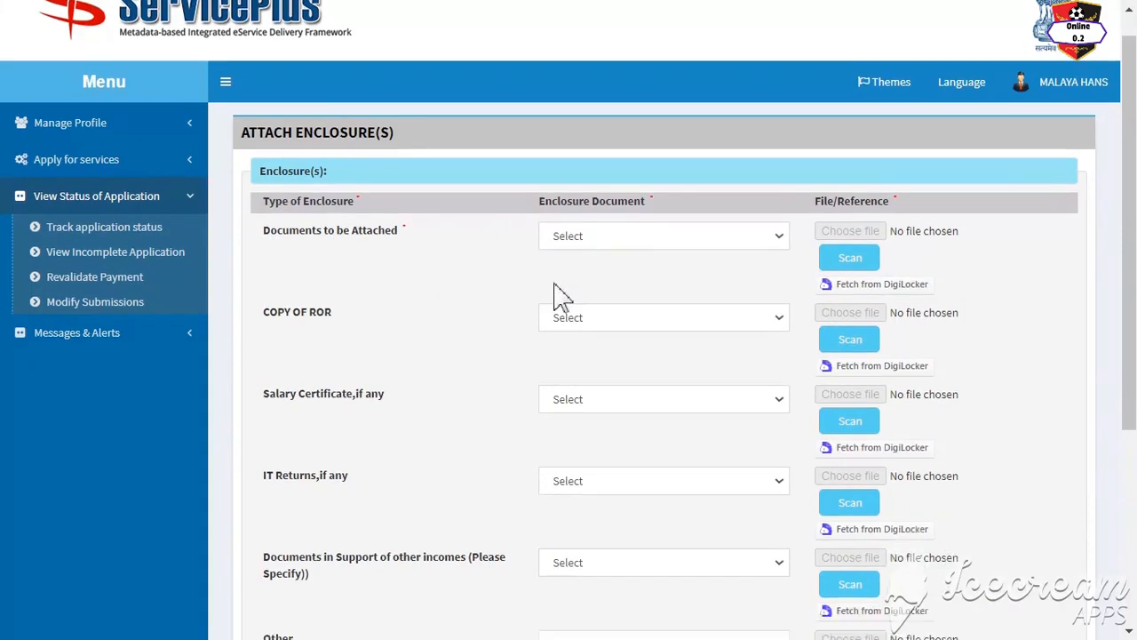
scroll(464, 364, up, 1)
scroll(347, 365, up, 4)
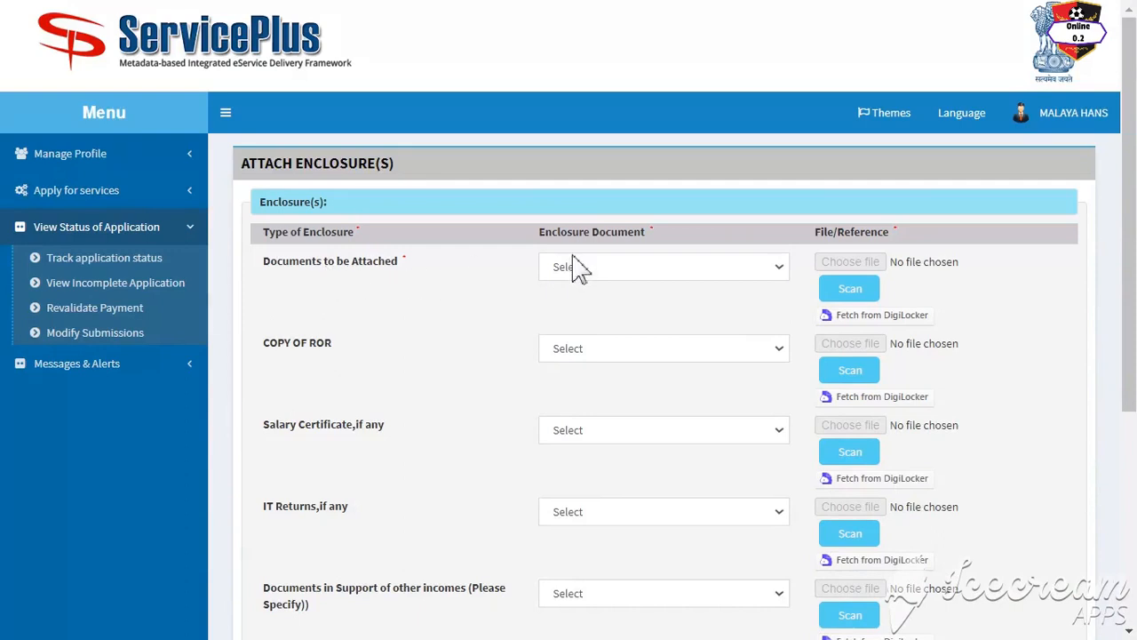
Step: Set the first enclosure's document type to Copy of ROR
click(587, 268)
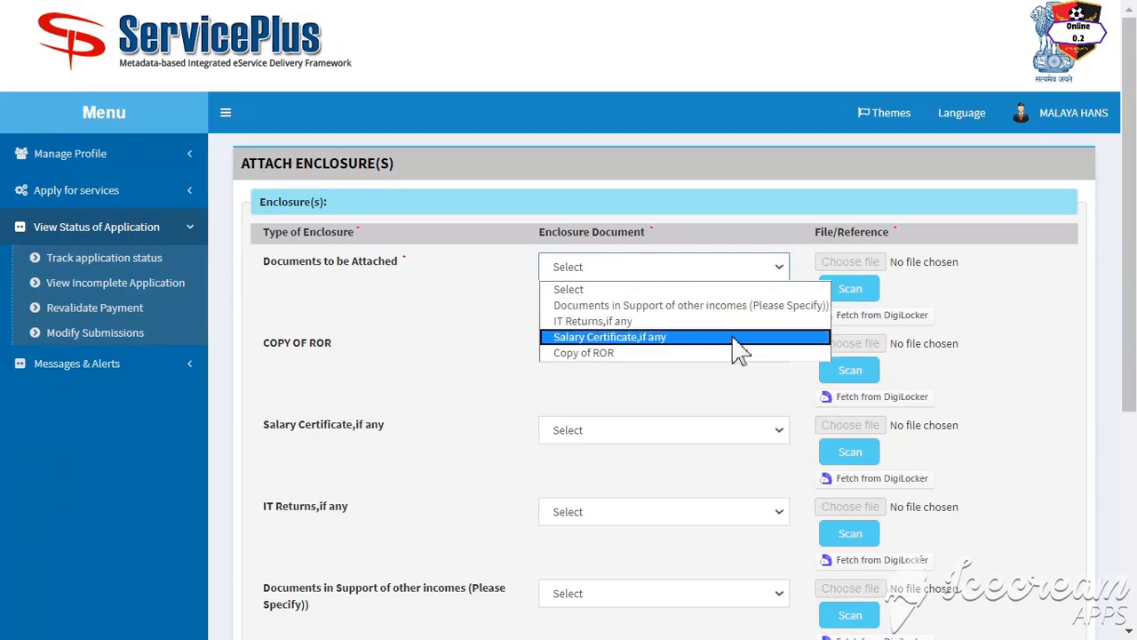
click(685, 352)
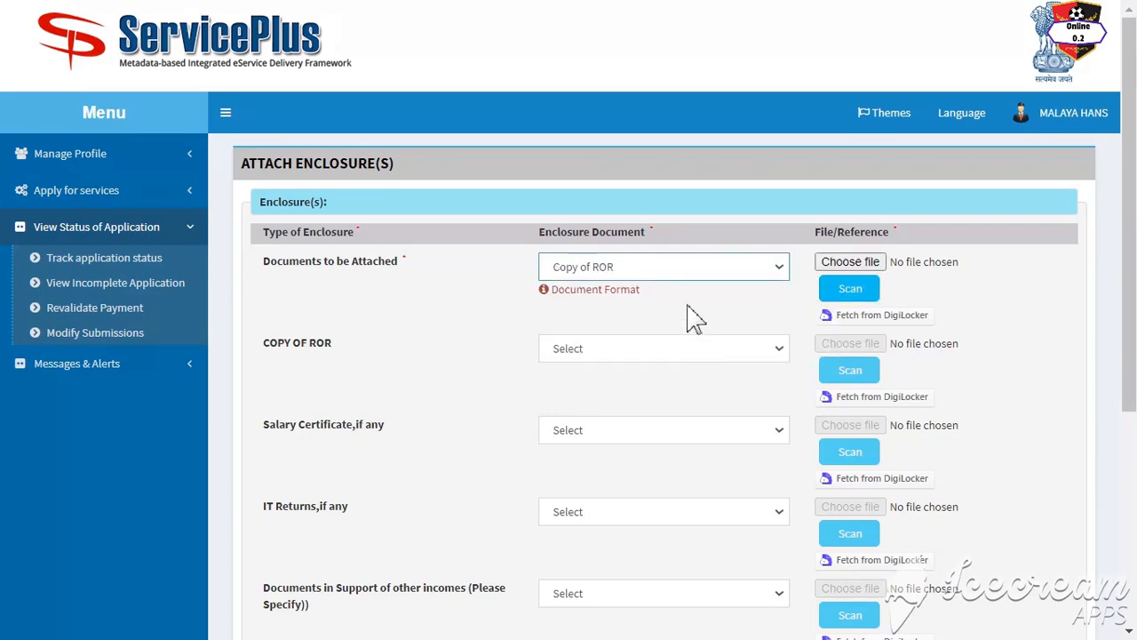
click(561, 268)
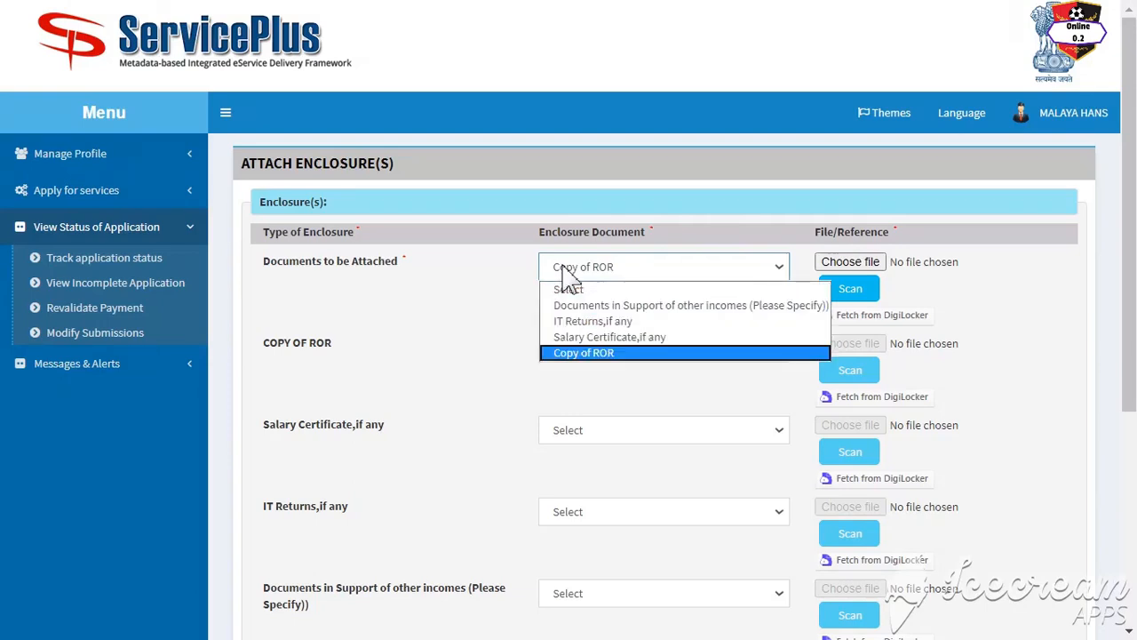
click(607, 340)
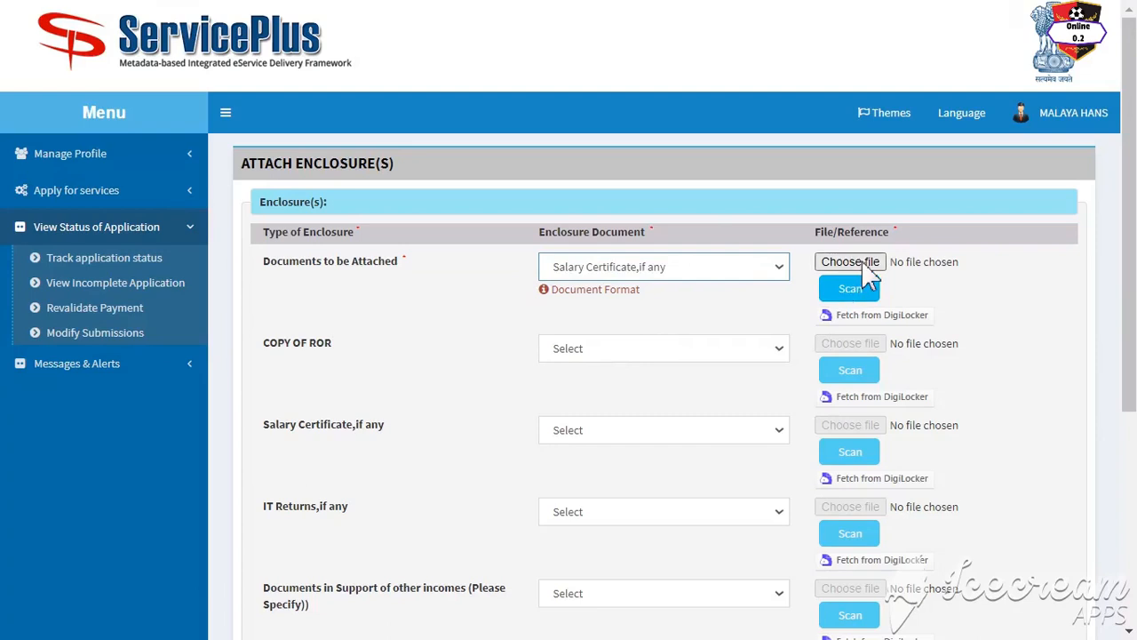
click(702, 271)
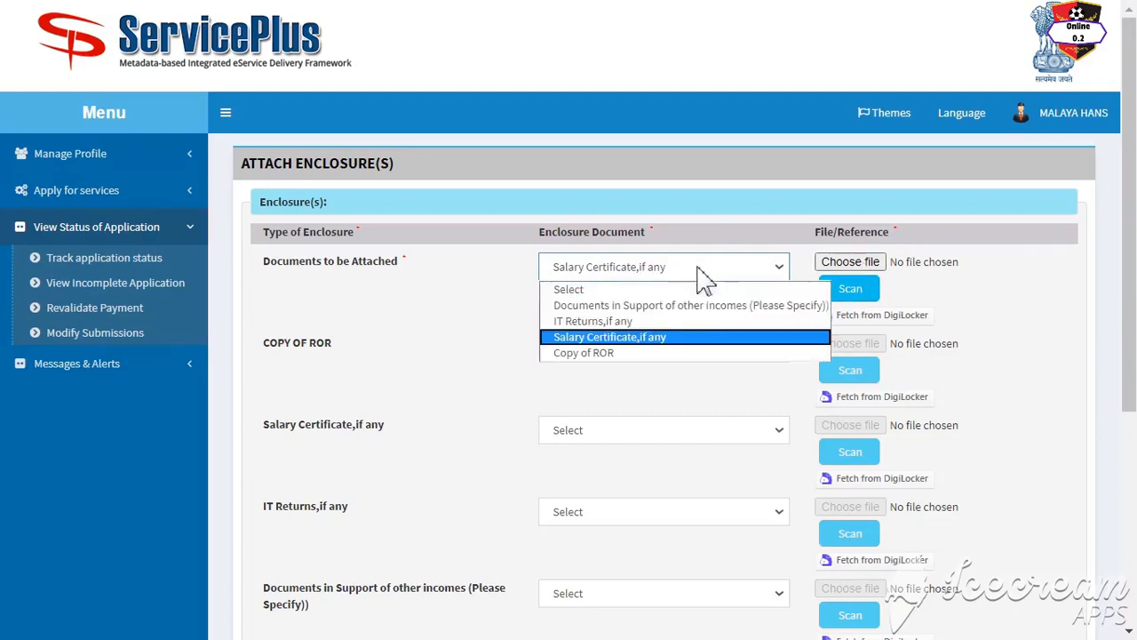
click(673, 356)
Step: Choose Copy of ROR for the second row and leave the salary certificate row unset
click(494, 323)
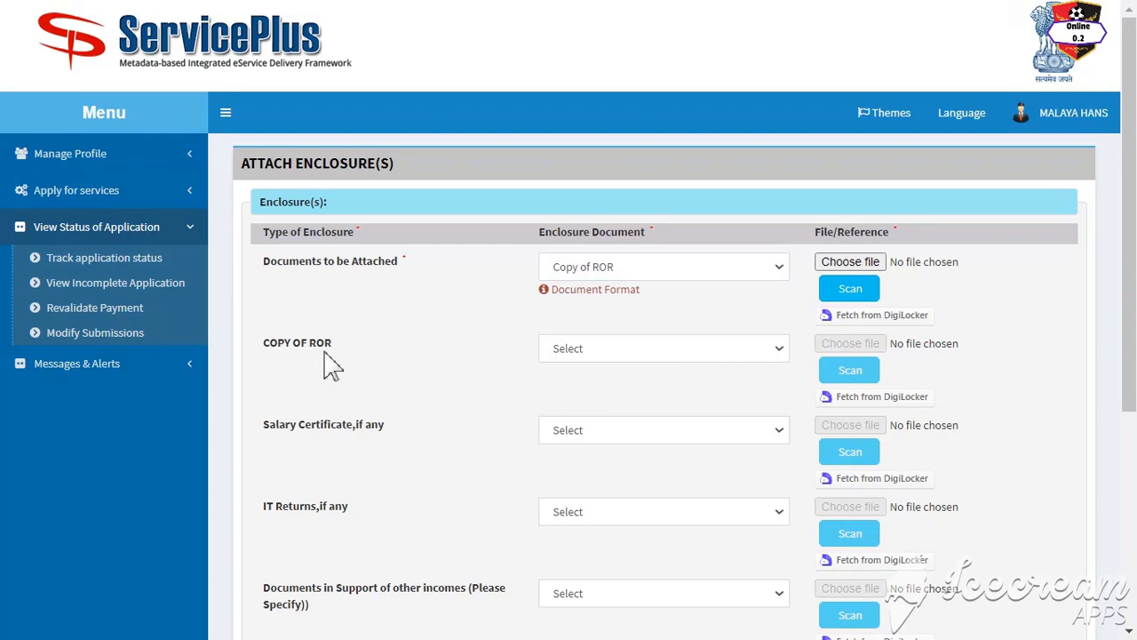
click(568, 354)
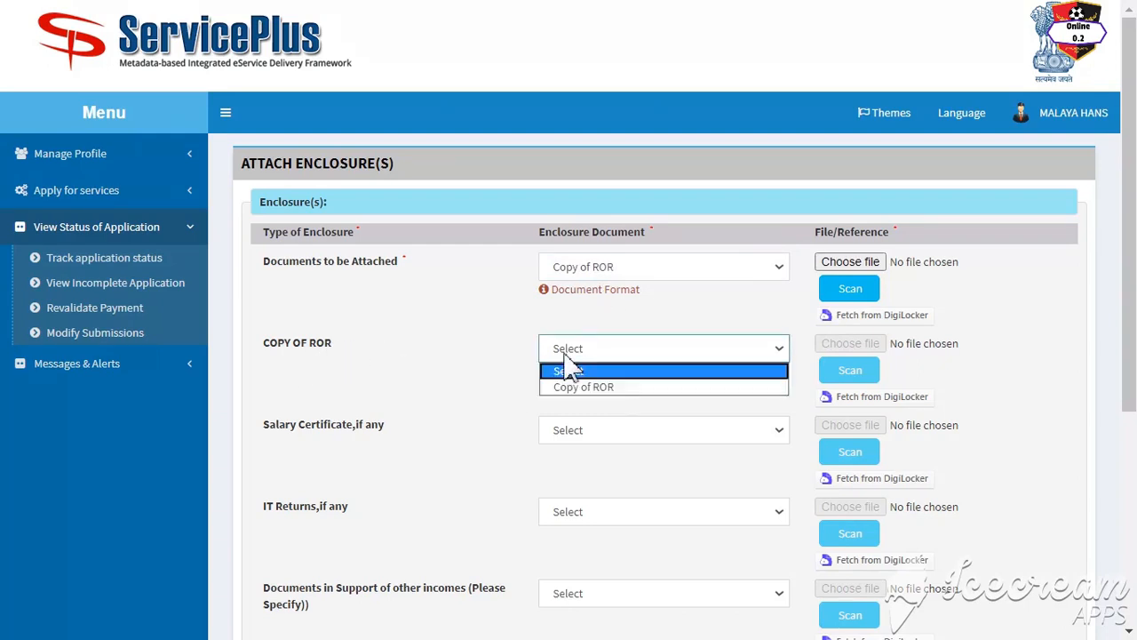
click(602, 388)
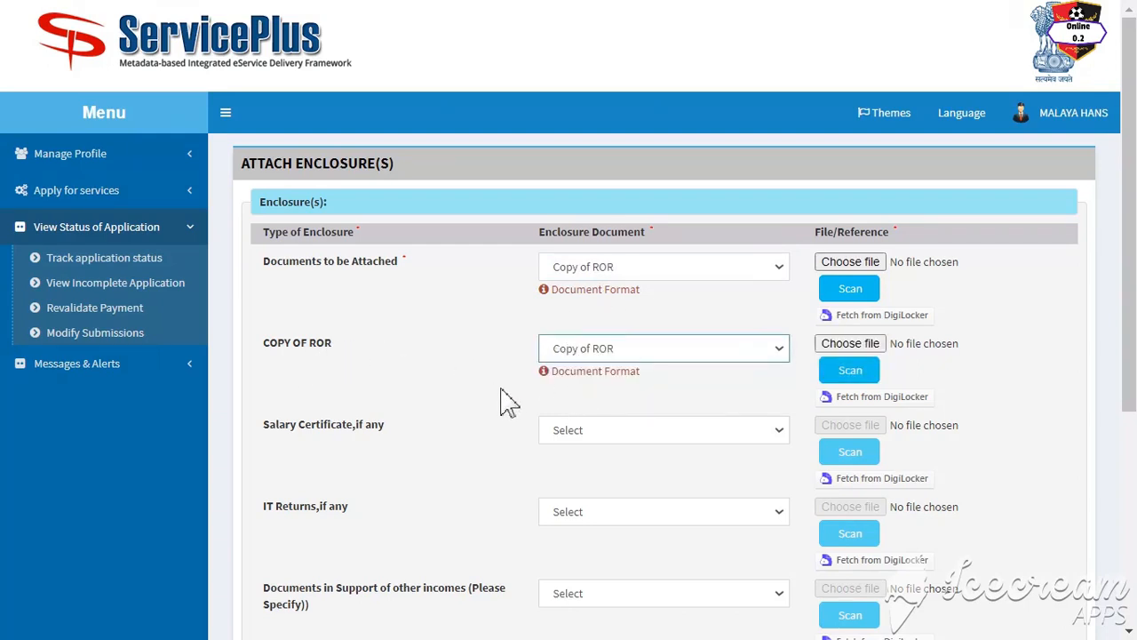
scroll(503, 400, down, 1)
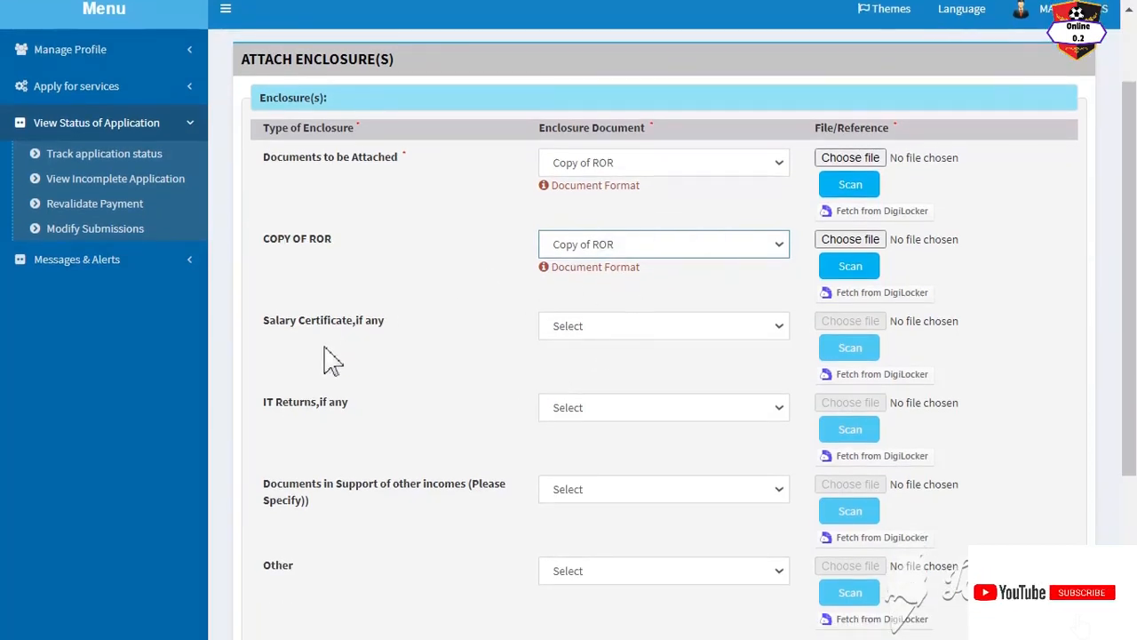
click(595, 327)
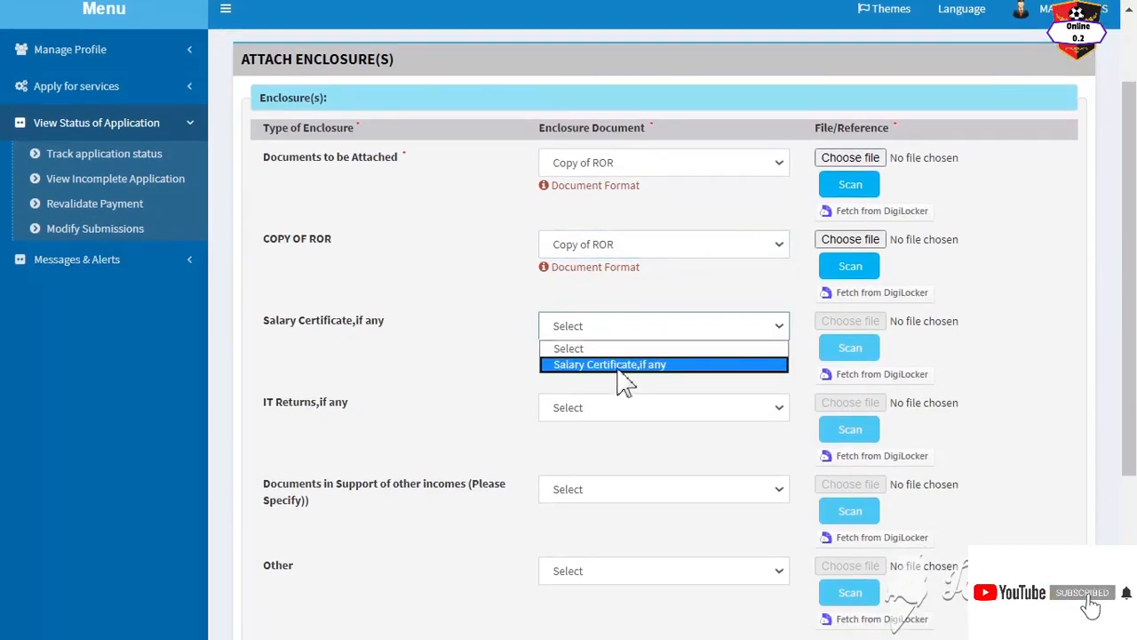
click(469, 362)
scroll(503, 400, down, 1)
scroll(503, 400, down, 2)
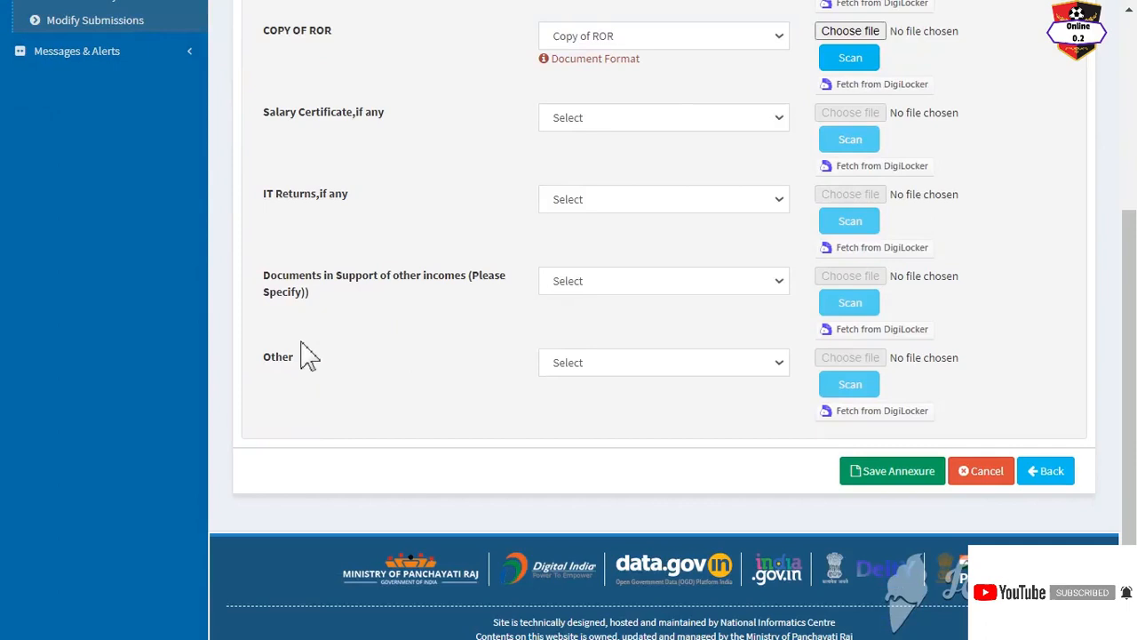
Step: Set the last enclosure row to Other with document name ADHAAR
click(573, 364)
click(581, 401)
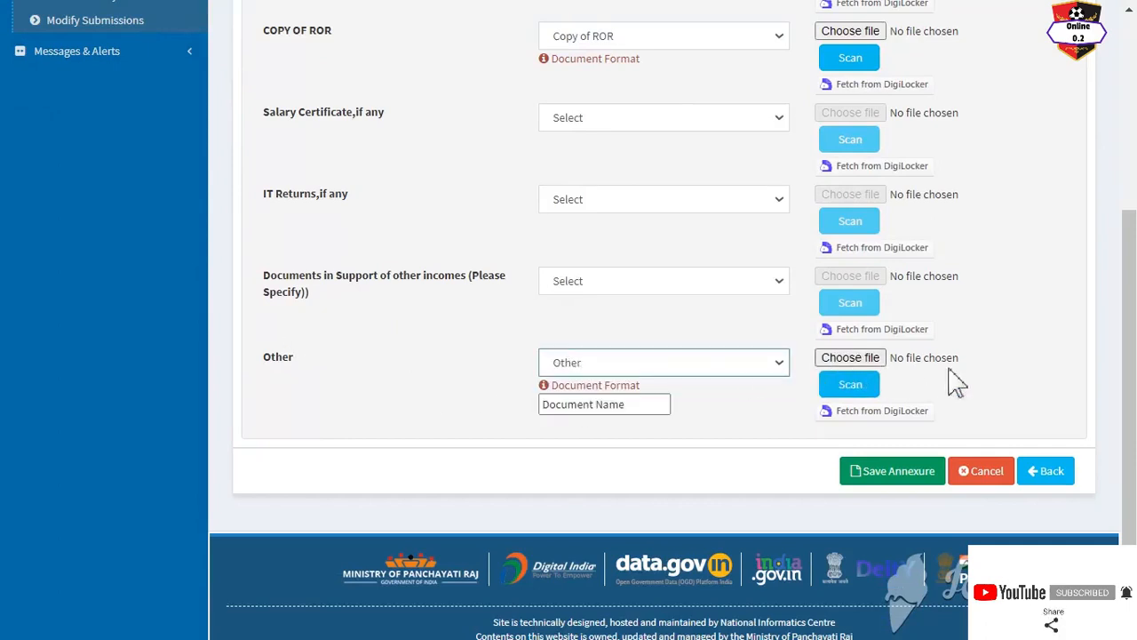
click(591, 407)
text(A)
click(594, 442)
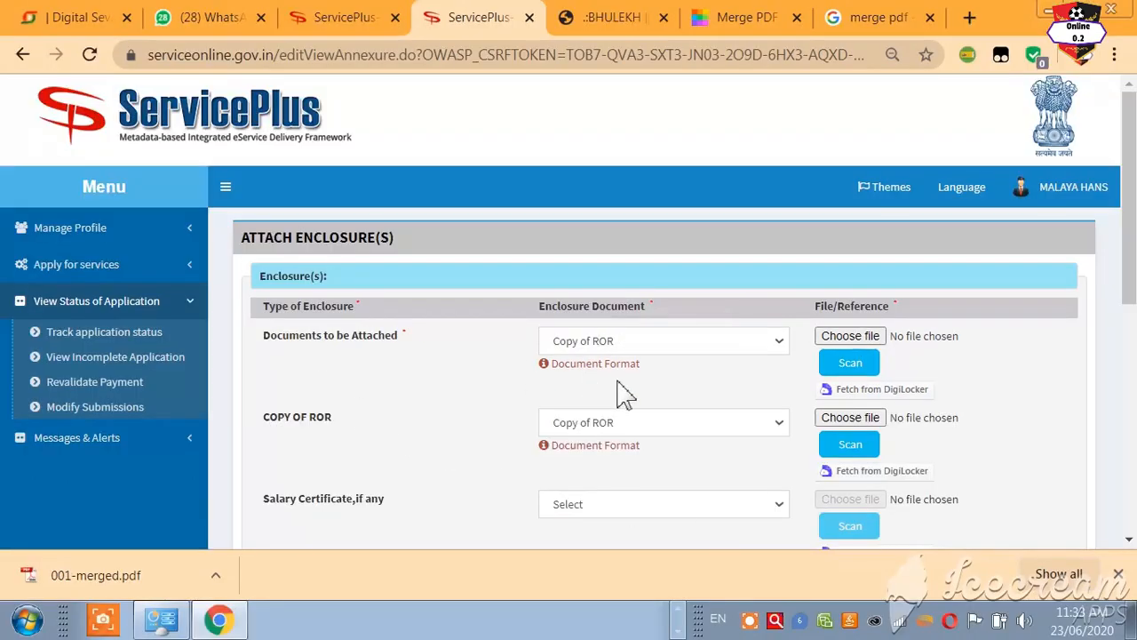
Step: Read through pages 2 and 1 of 001-merged.pdf in Adobe Reader
scroll(779, 418, down, 4)
scroll(837, 335, up, 3)
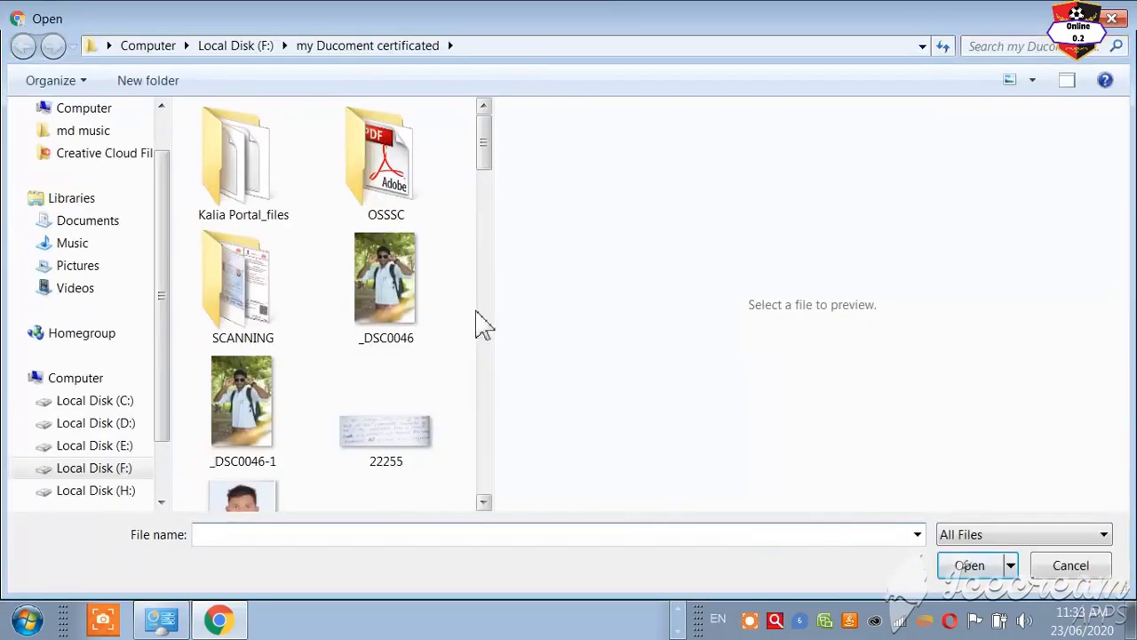
scroll(490, 358, down, 3)
scroll(495, 358, down, 10)
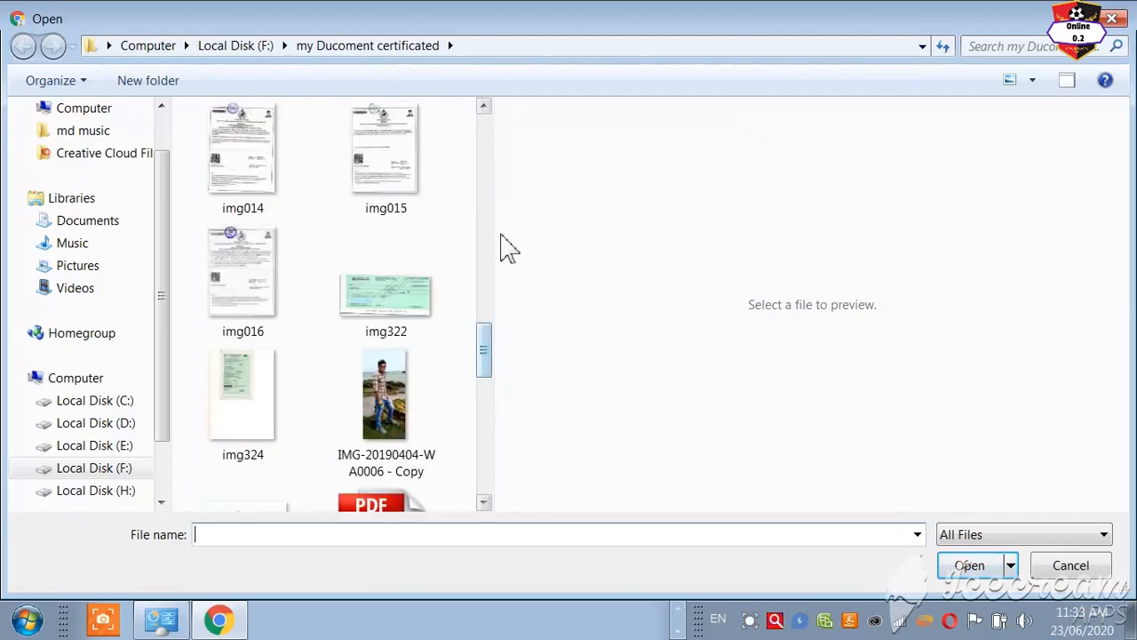
scroll(496, 185, up, 5)
scroll(495, 169, up, 5)
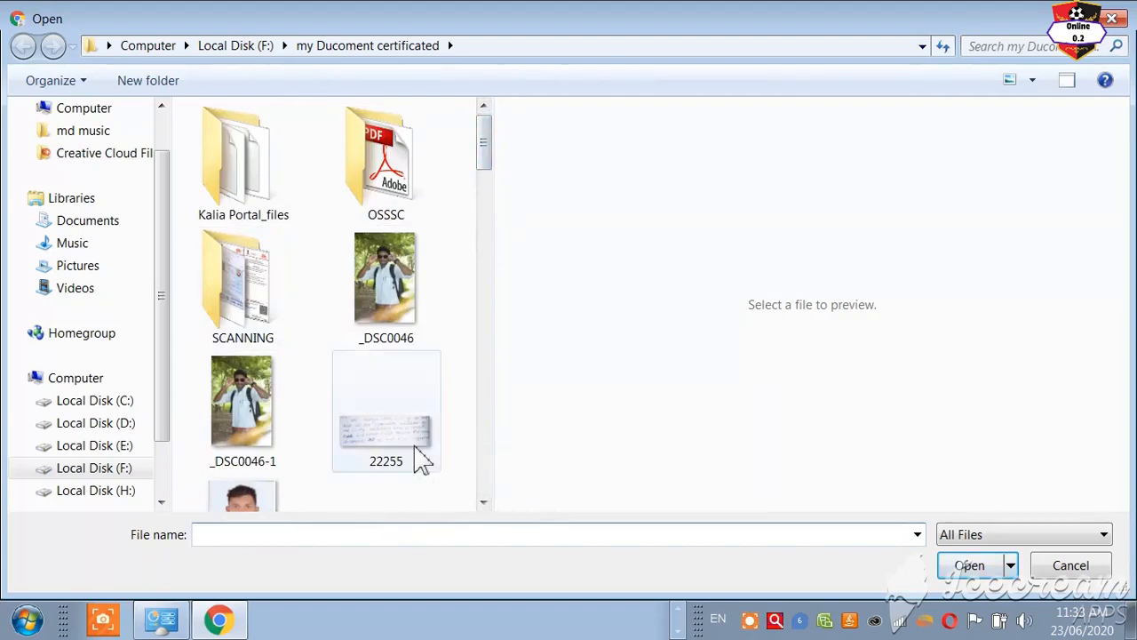
click(161, 502)
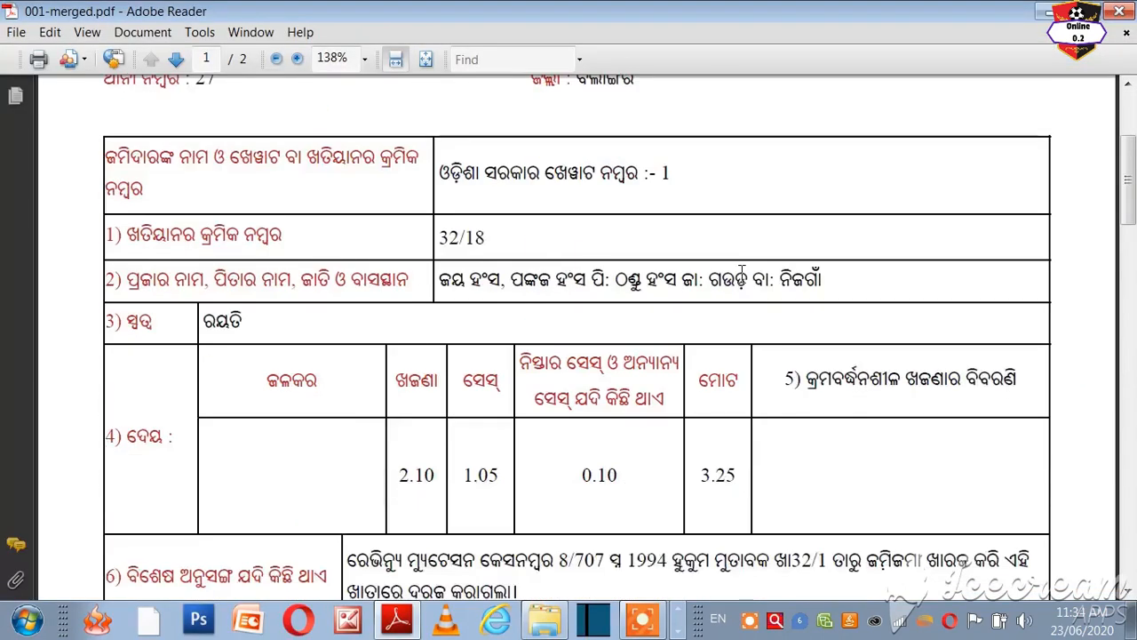
scroll(746, 300, down, 10)
scroll(747, 302, down, 10)
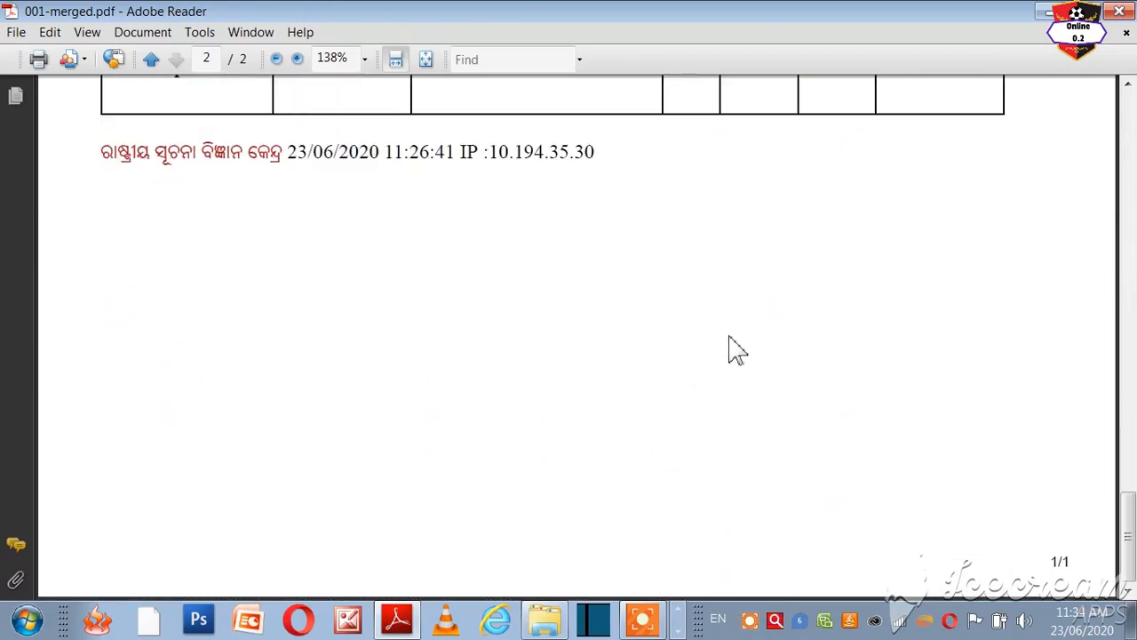
scroll(735, 351, up, 15)
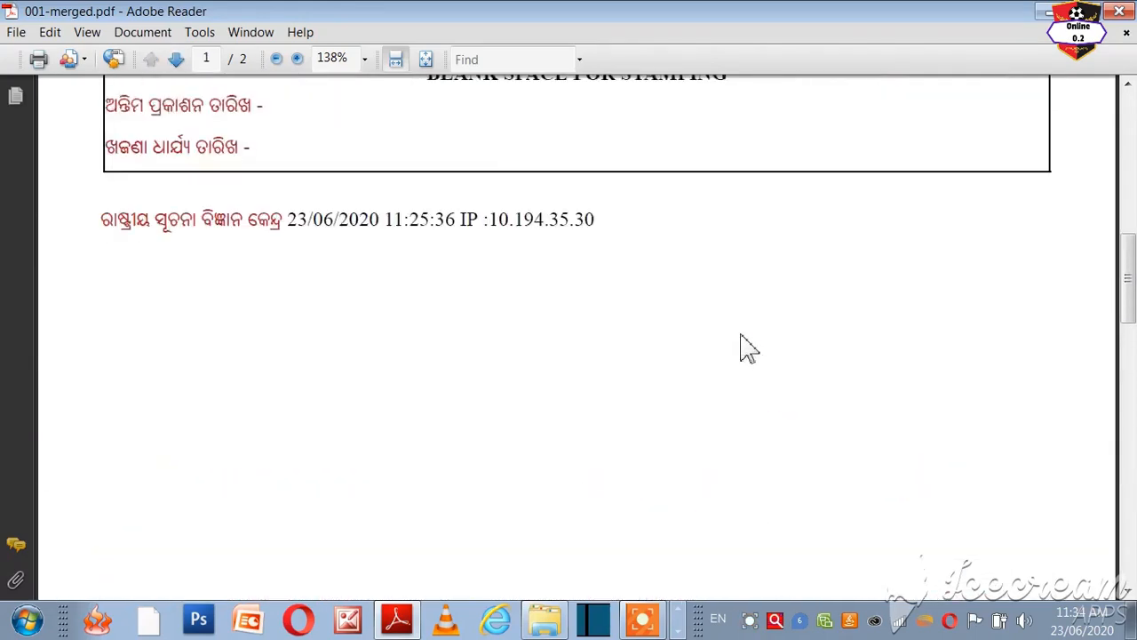
scroll(680, 256, up, 15)
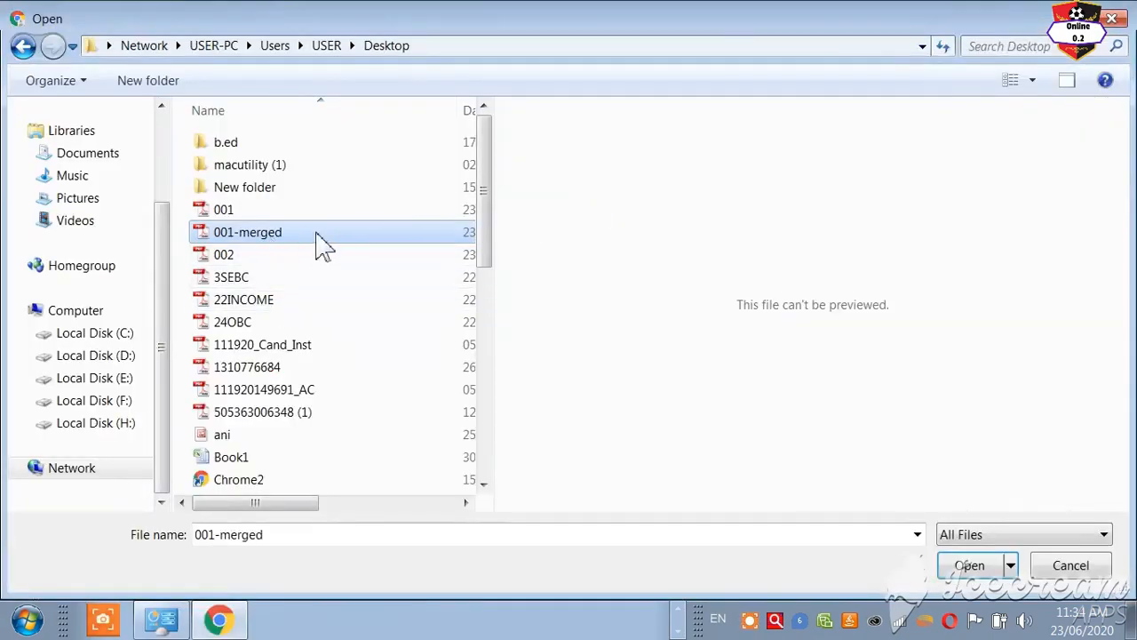
Step: Check 001-merged's 133 KB size in Properties, then attach it as the Copy of ROR file
right_click(271, 238)
click(329, 570)
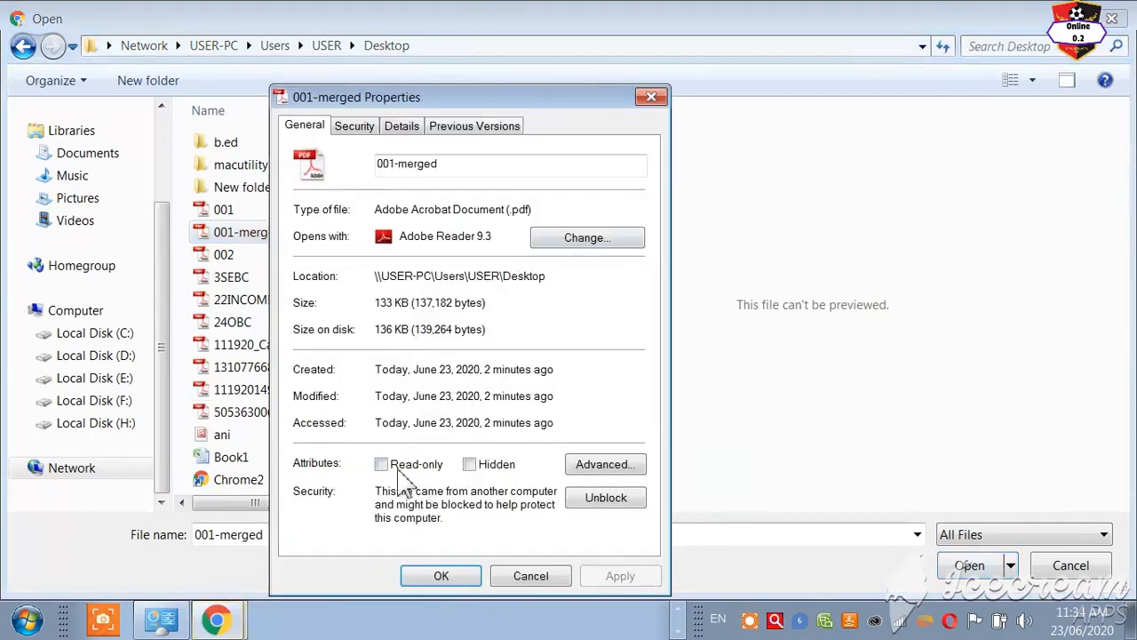
click(651, 97)
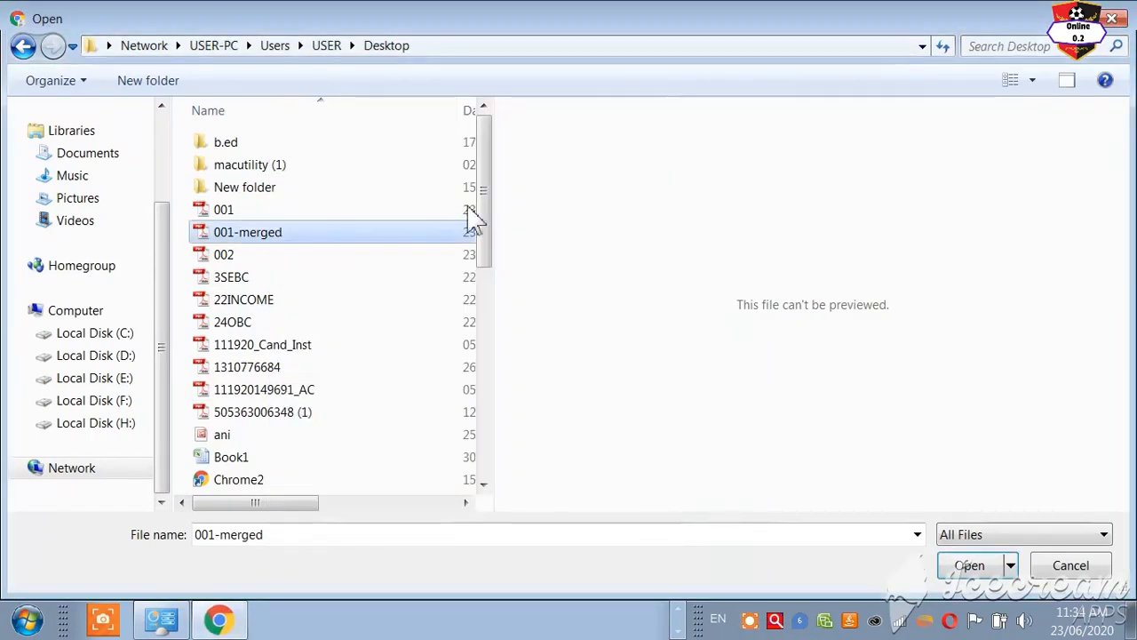
click(977, 573)
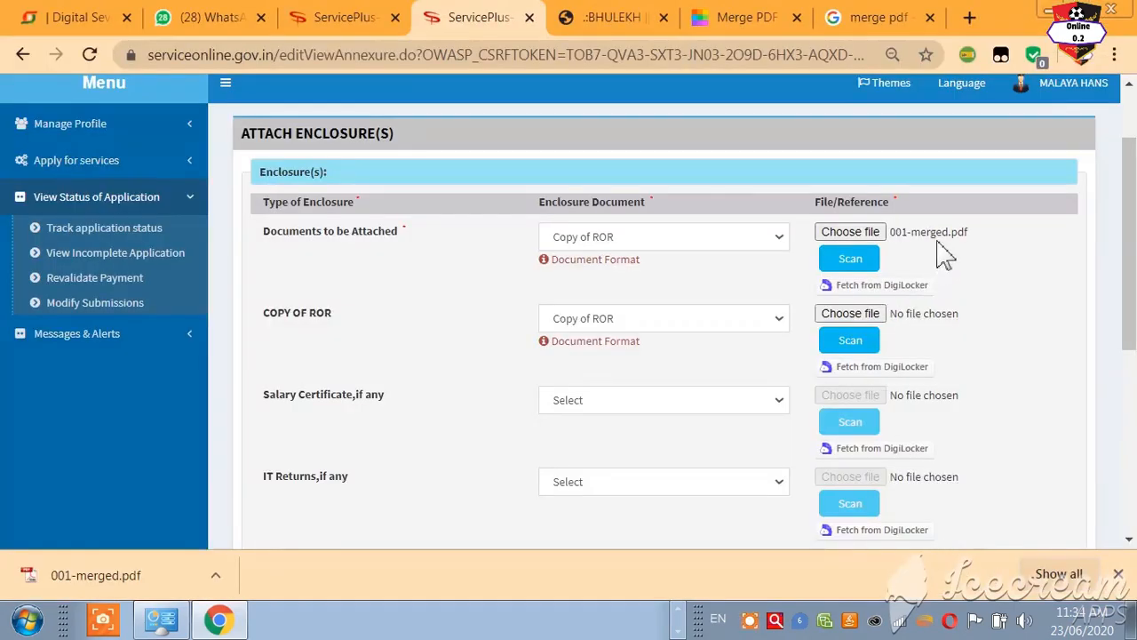
scroll(652, 414, down, 3)
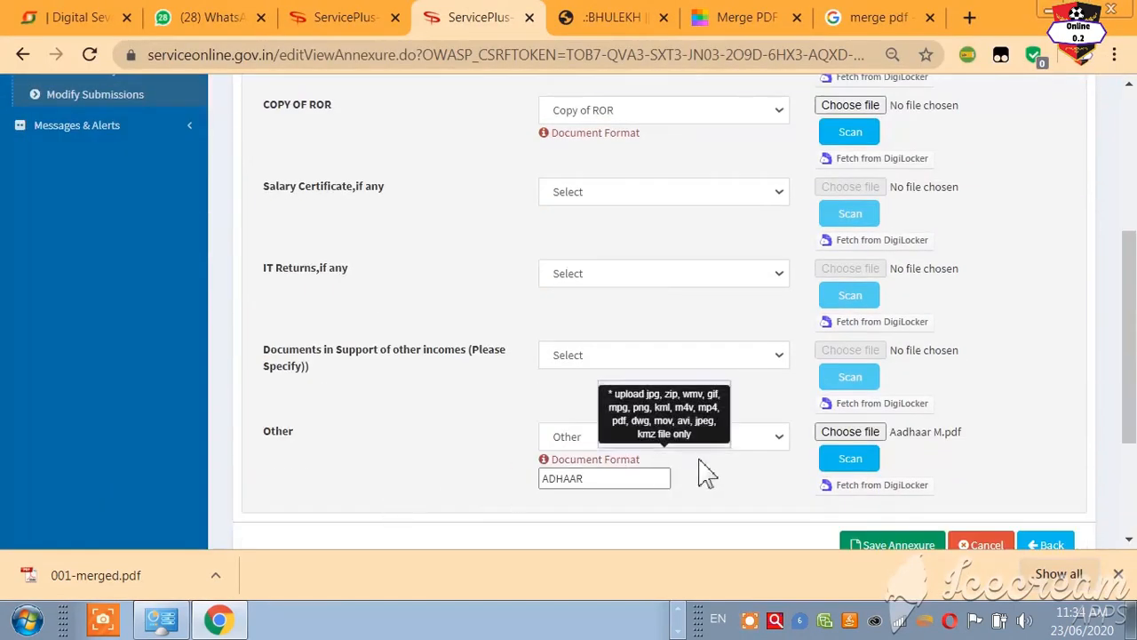
scroll(817, 518, down, 3)
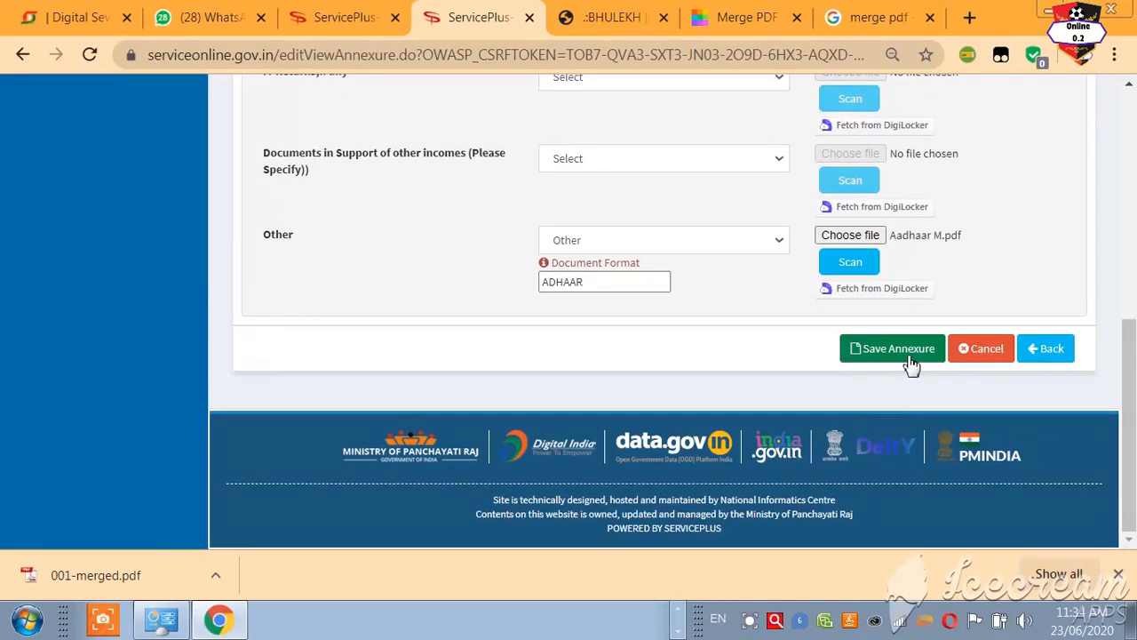
Step: Save the Copy of ROR and ADHAAR annexures, check the ADHAAR file, and submit the application
click(911, 351)
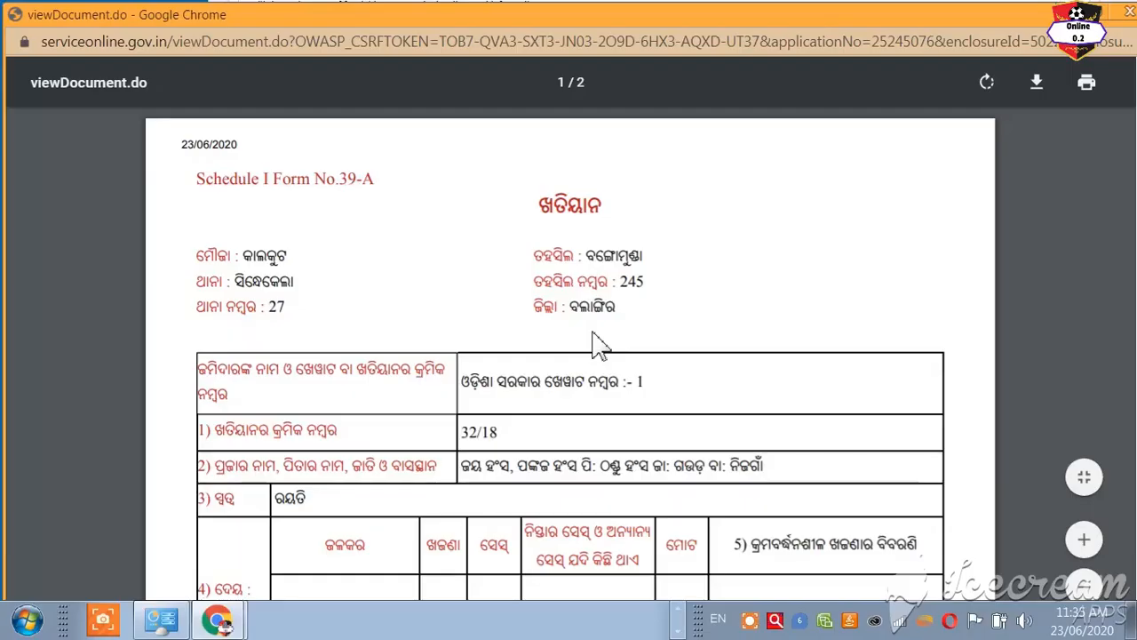
scroll(652, 337, down, 15)
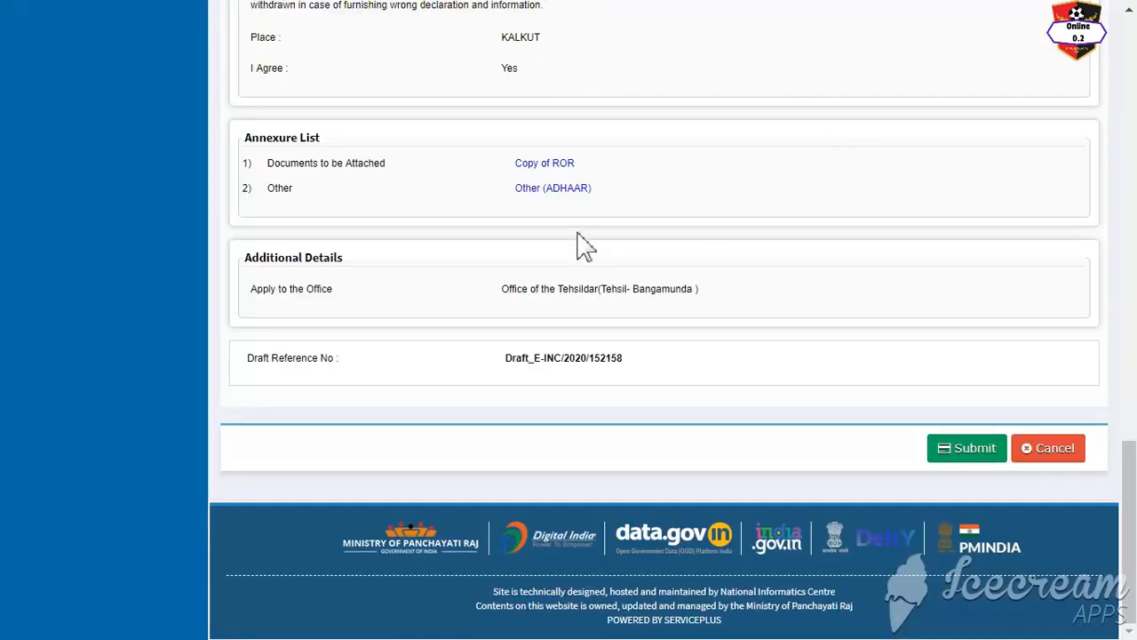
click(558, 203)
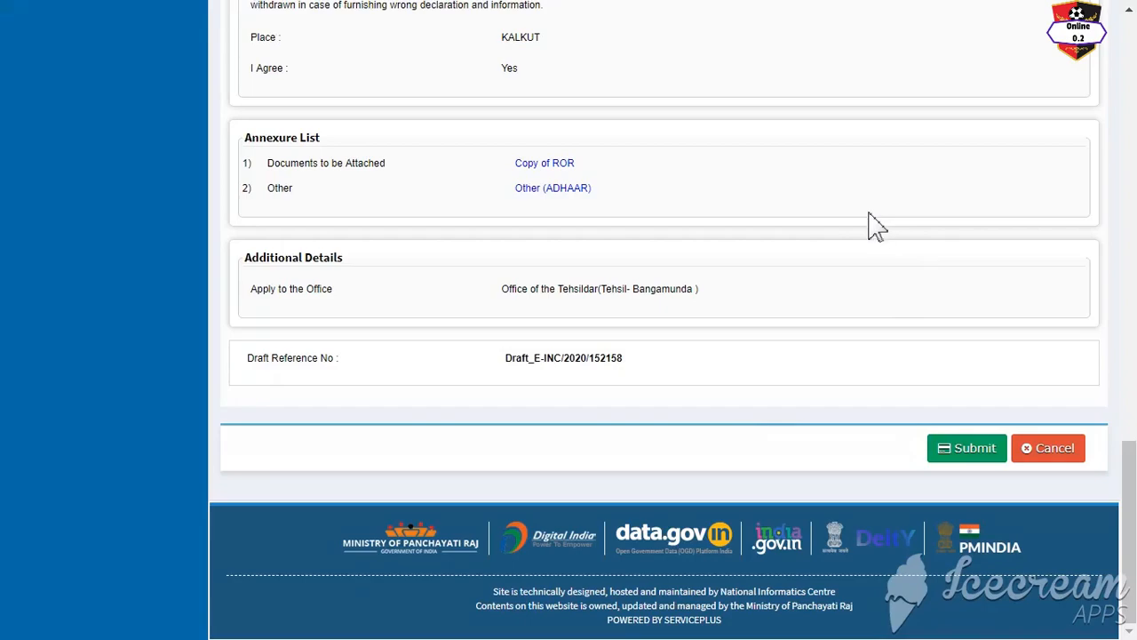
scroll(877, 226, up, 15)
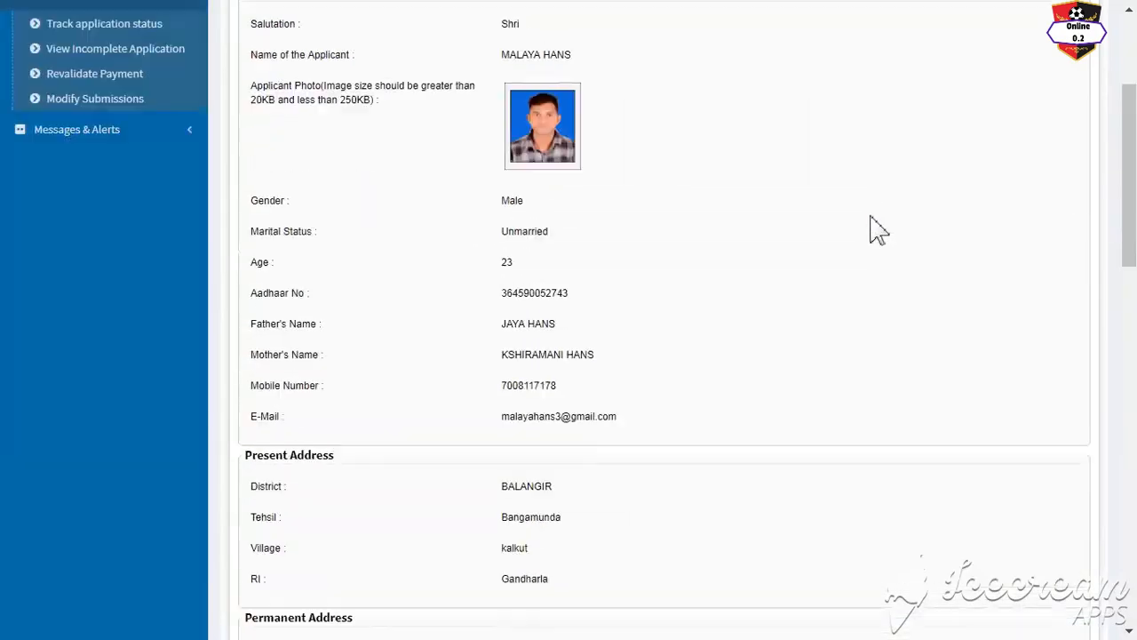
scroll(876, 231, down, 15)
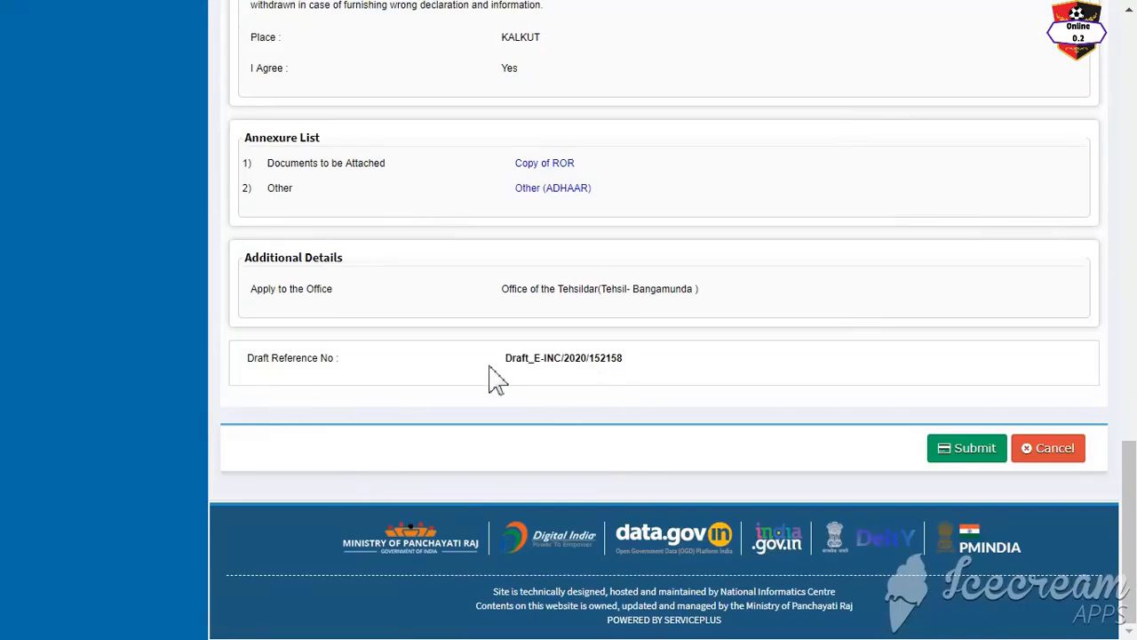
click(963, 452)
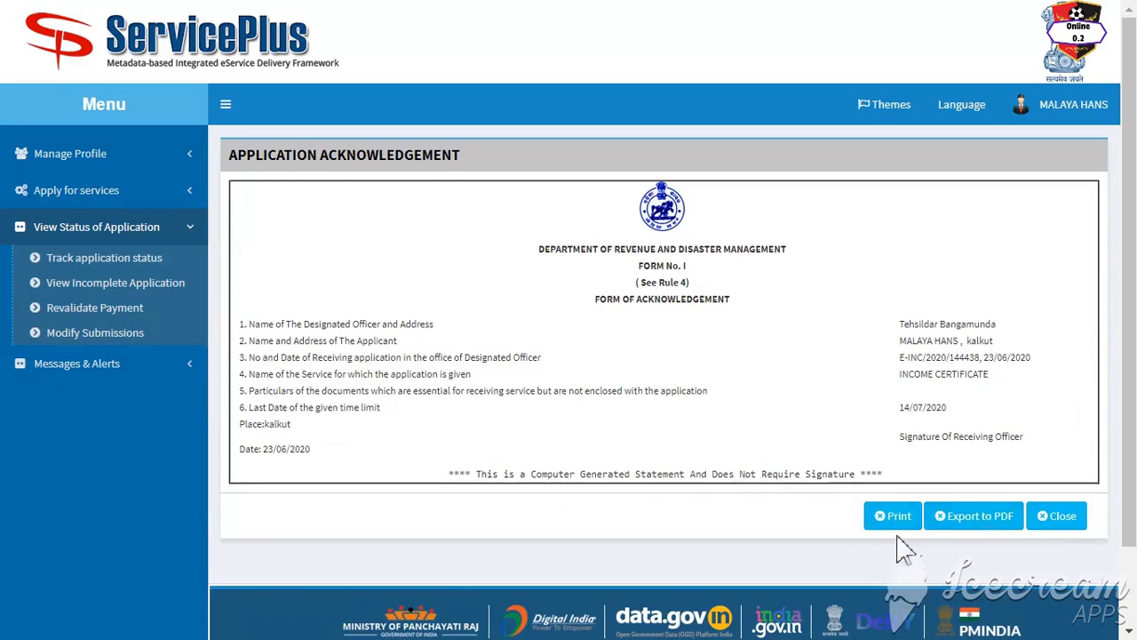
Step: Print the acknowledgement and copy the E-INC application number
scroll(995, 347, down, 2)
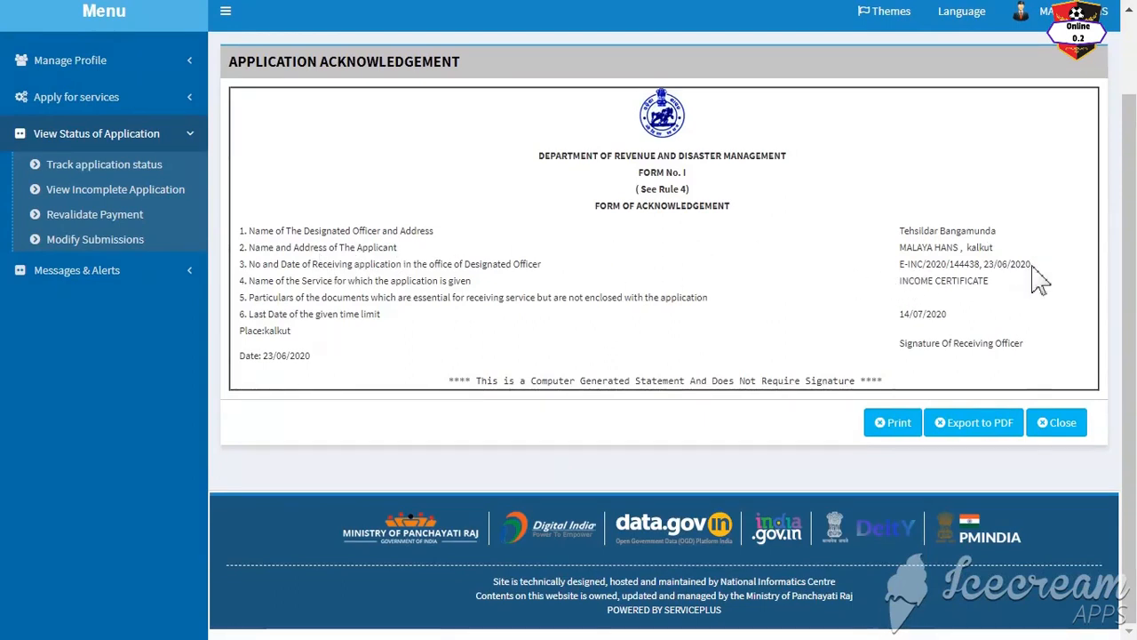
click(895, 424)
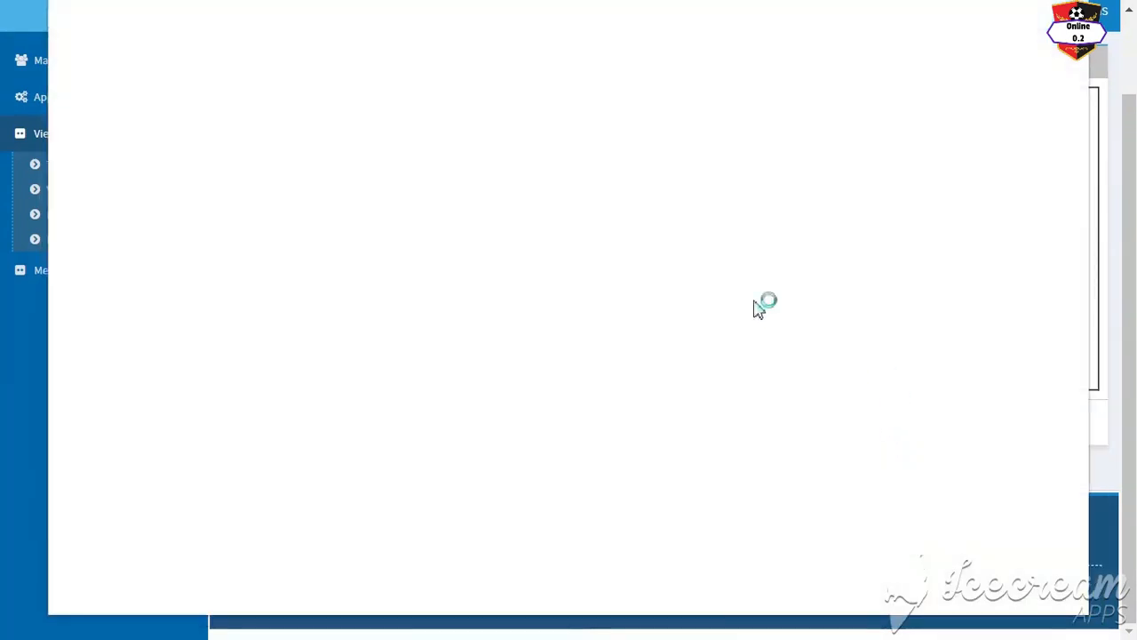
scroll(592, 379, up, 2)
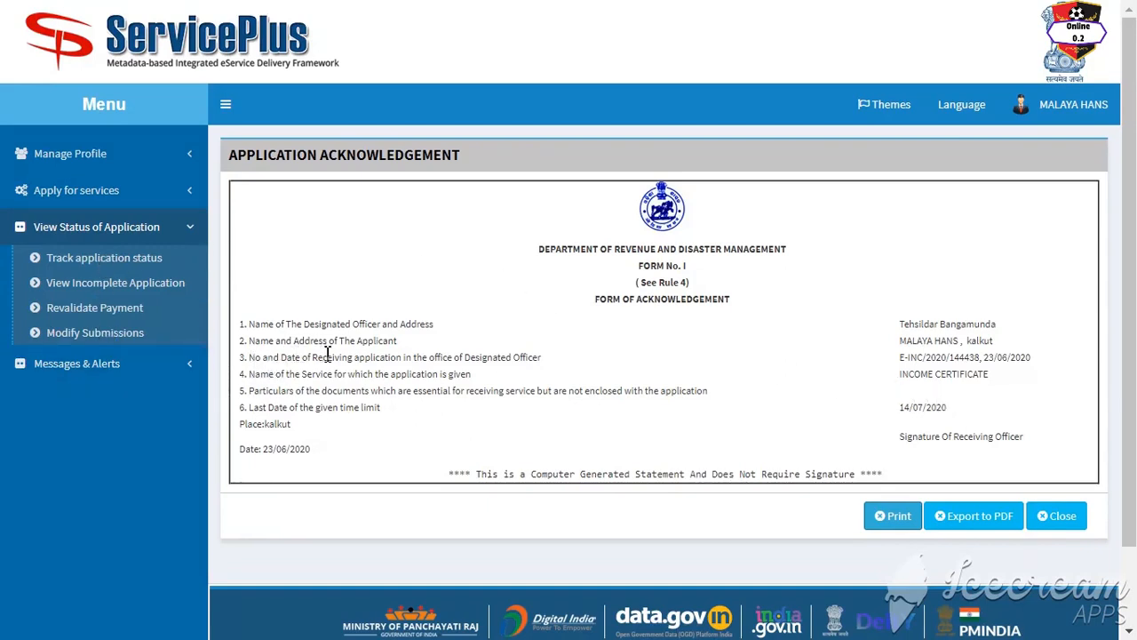
drag(899, 356, 984, 356)
key(ctrl+c)
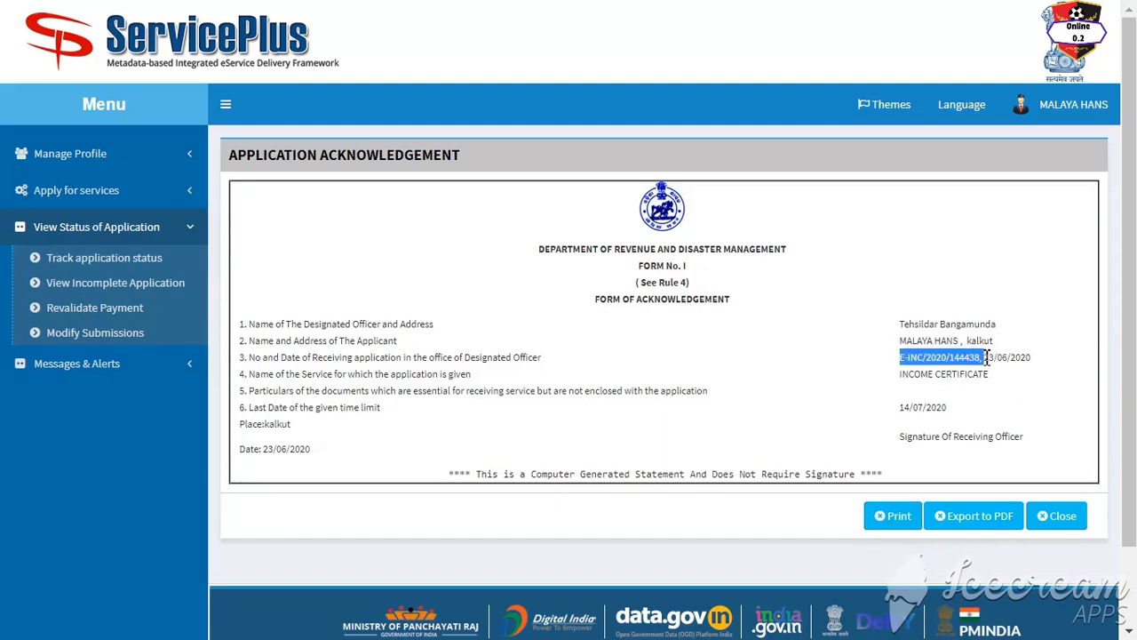
click(105, 257)
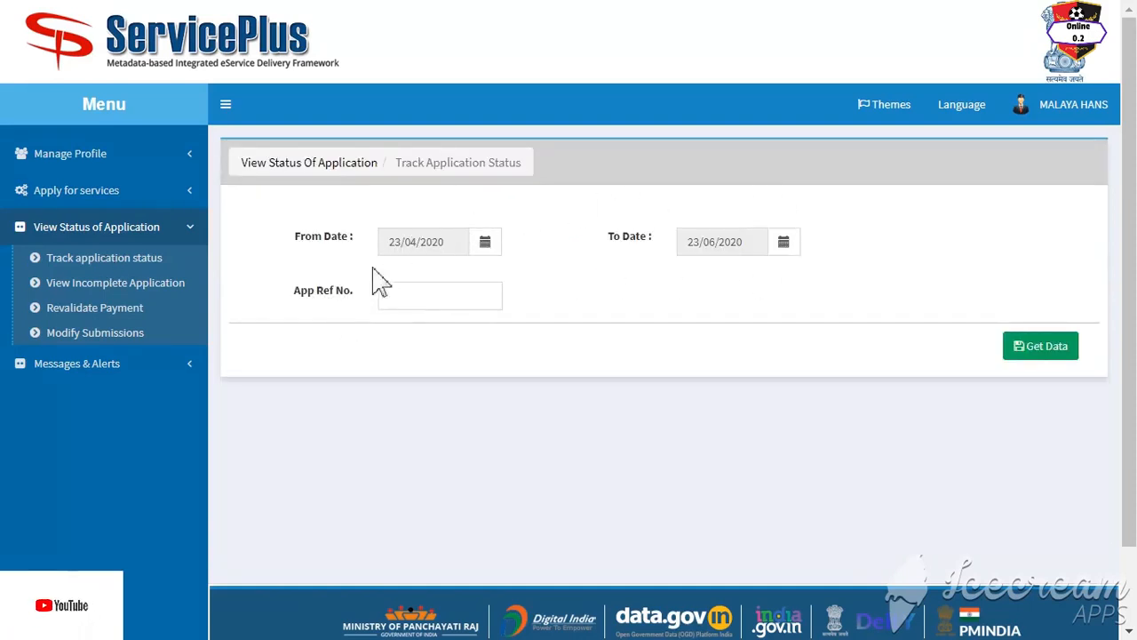
Step: Paste the copied App Ref No., fetch its records, and view the Initiated status details
click(397, 294)
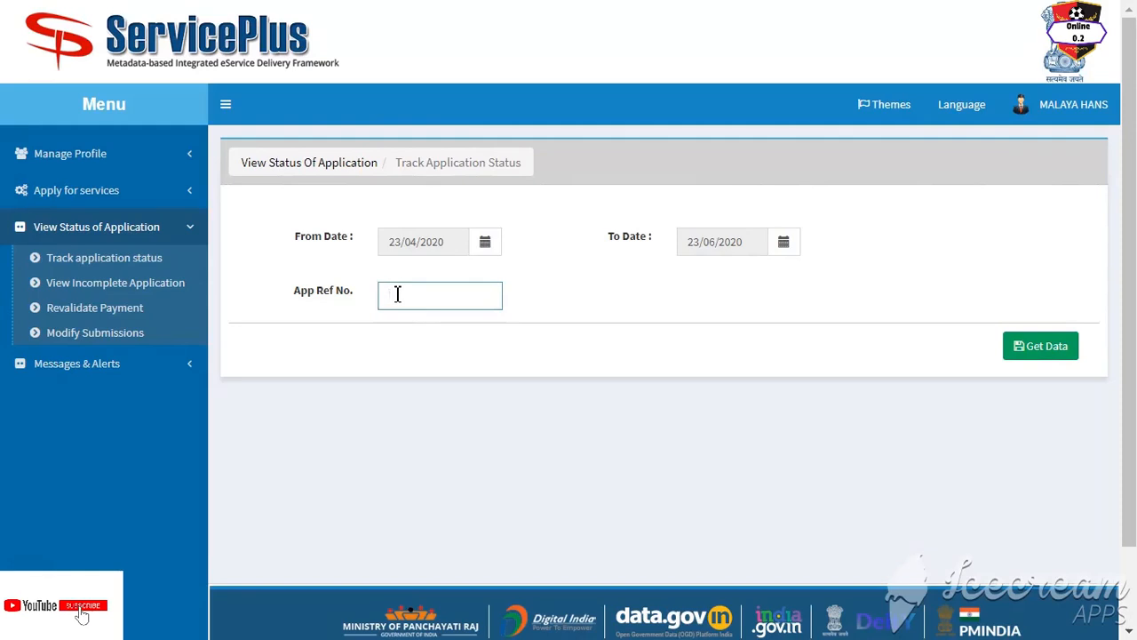
key(ctrl+v)
click(1046, 348)
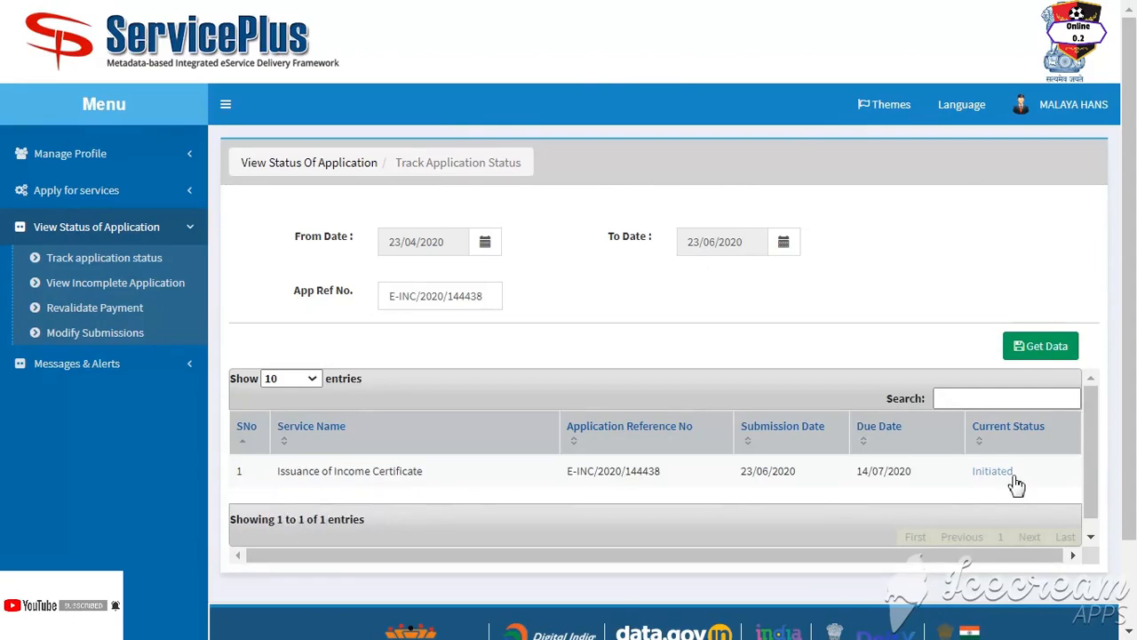
click(993, 472)
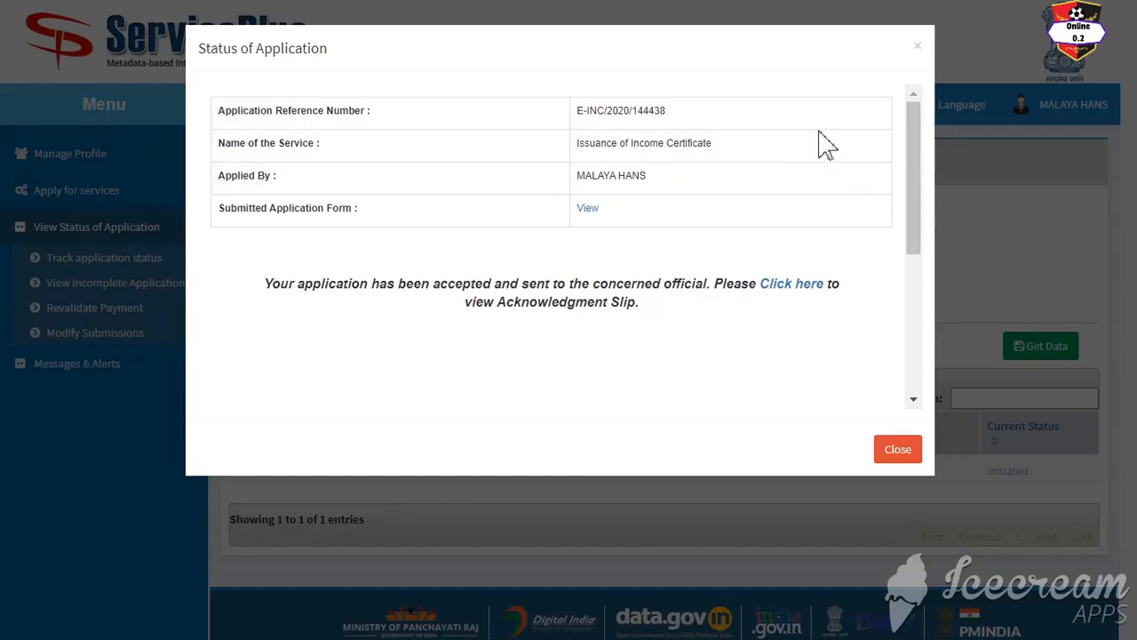
click(940, 273)
scroll(939, 274, down, 1)
scroll(947, 284, down, 1)
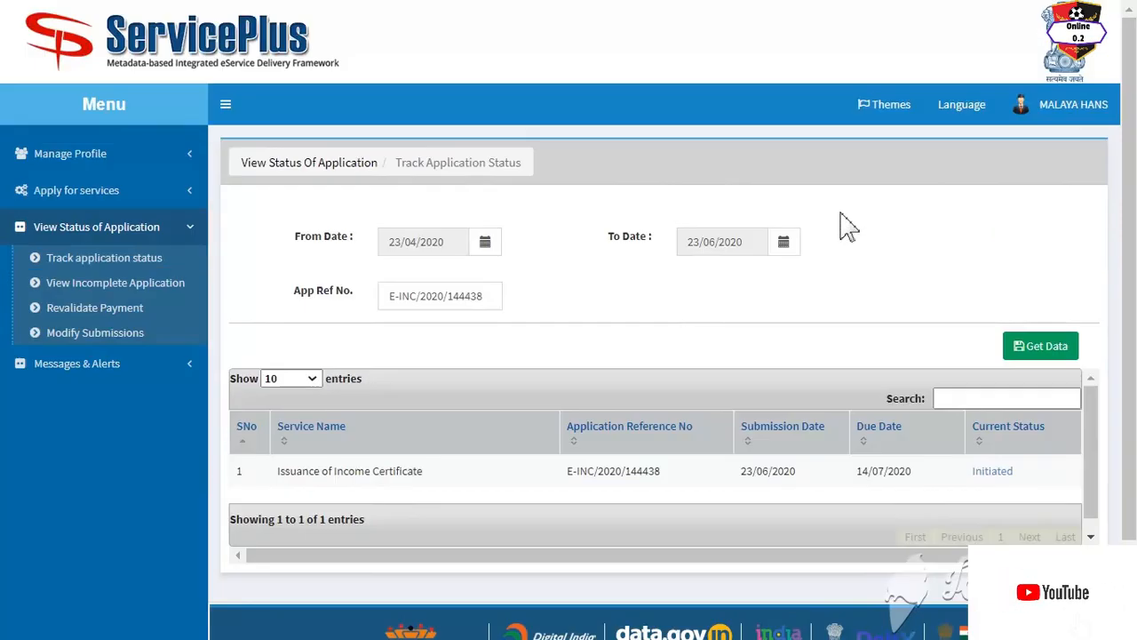
scroll(843, 227, up, 2)
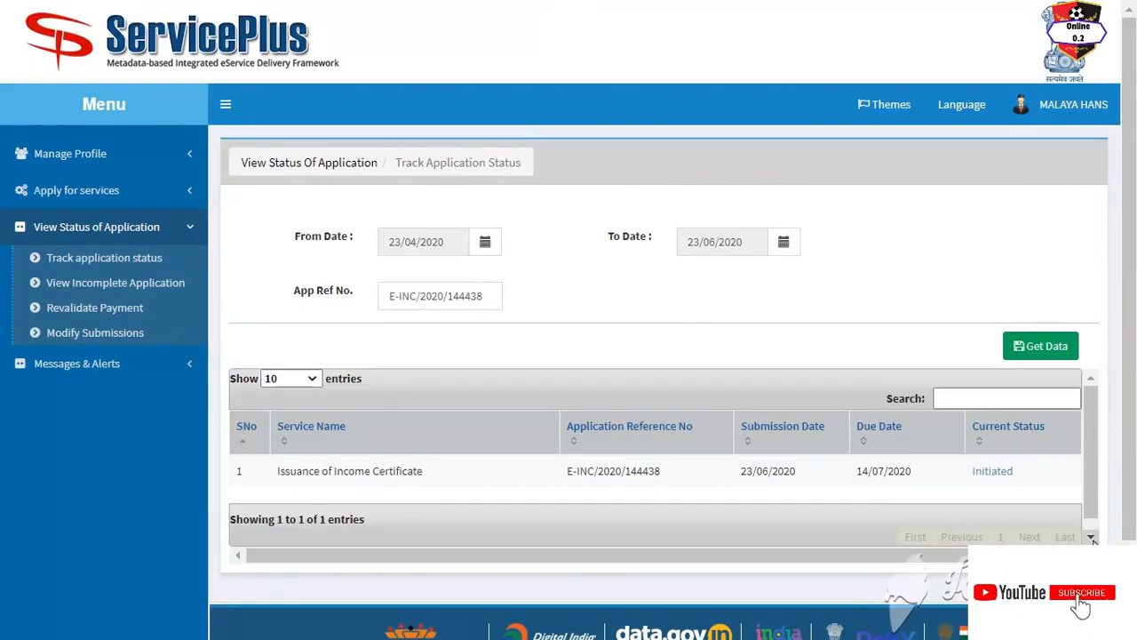